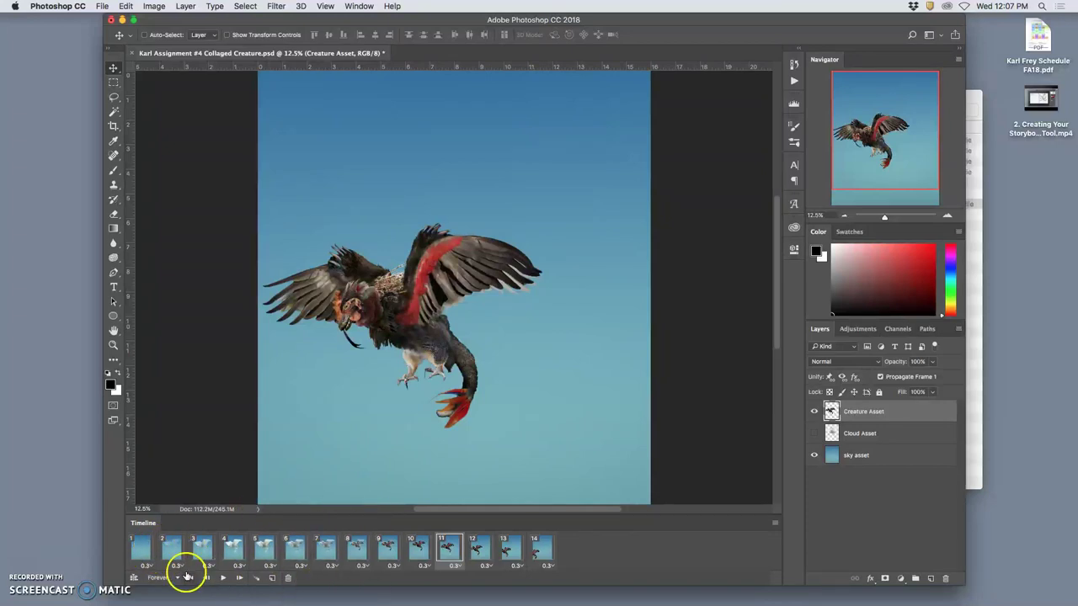
Step: Review animation frames 1 through 6 to see the creature fade in
left_click(141, 552)
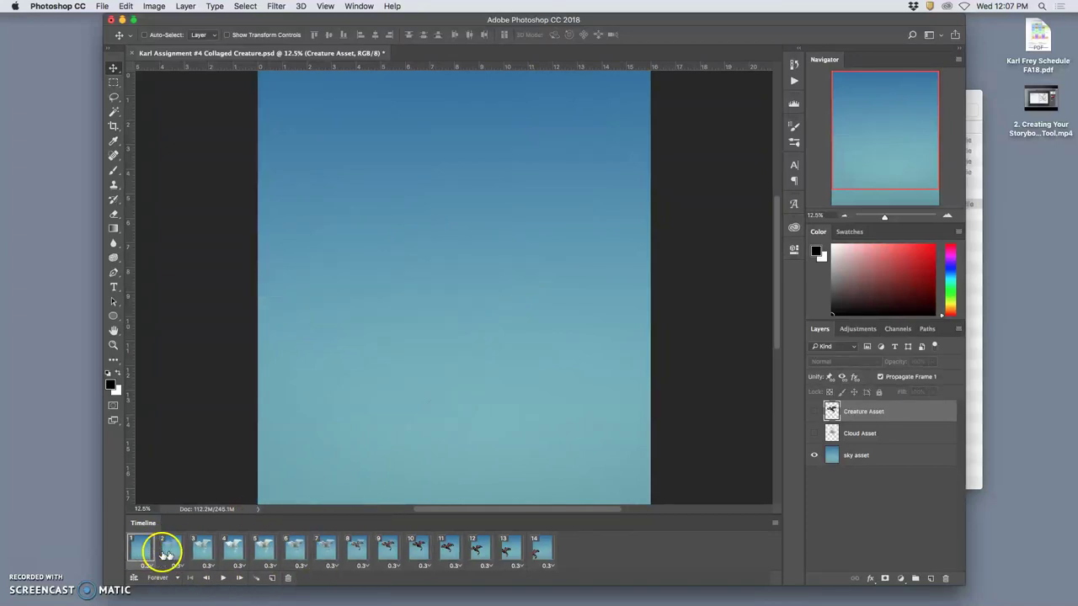
left_click(170, 551)
left_click(205, 549)
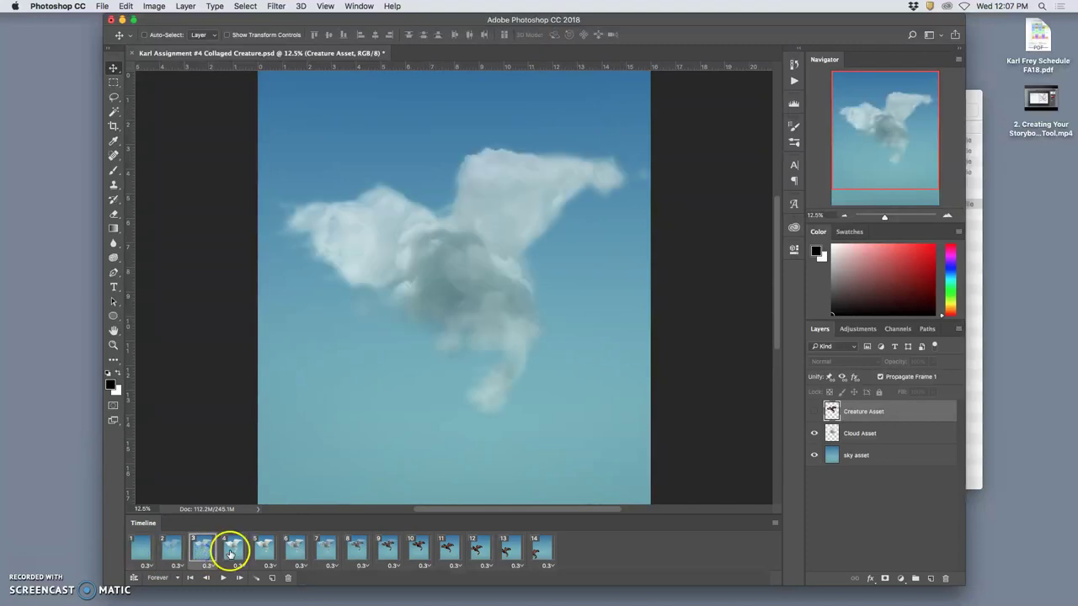
left_click(241, 552)
left_click(264, 549)
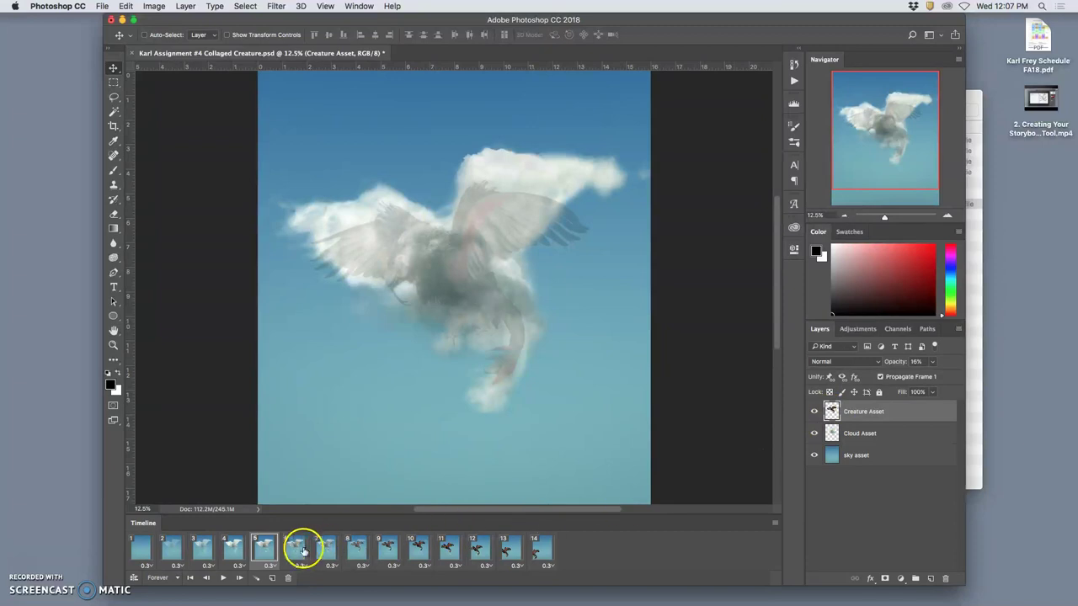
left_click(296, 549)
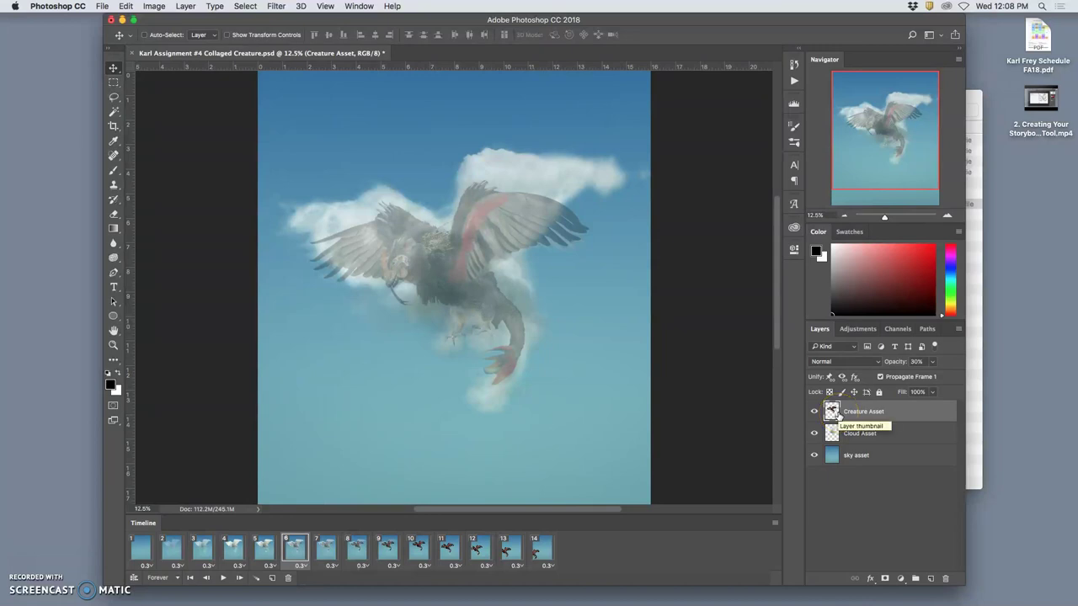
Step: Select the Cloud Asset layer and check frames 11–13, settling on frame 10
left_click(851, 433)
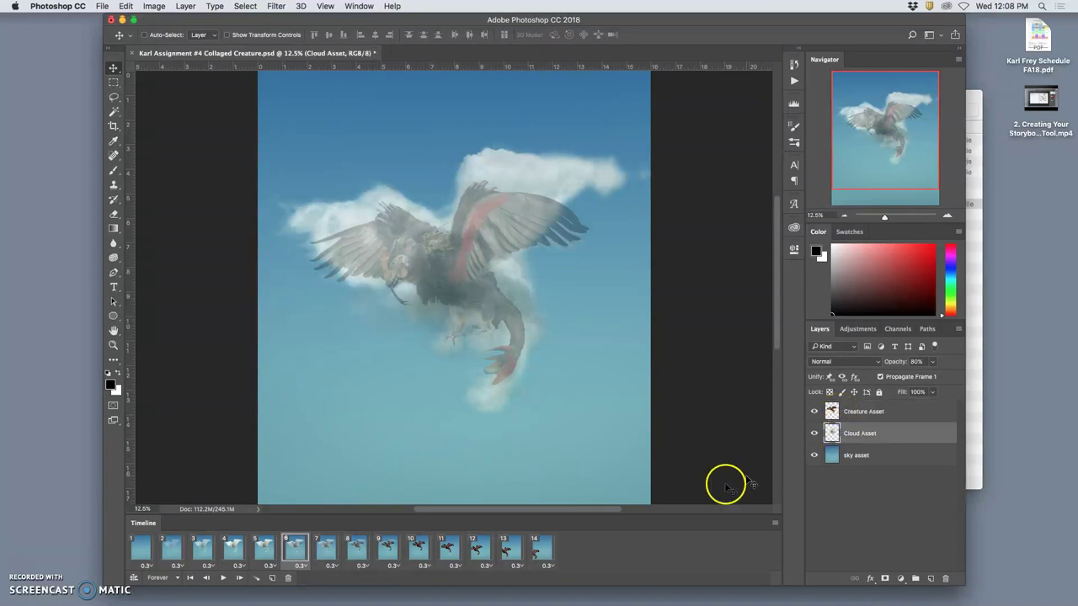
left_click(447, 549)
left_click(477, 548)
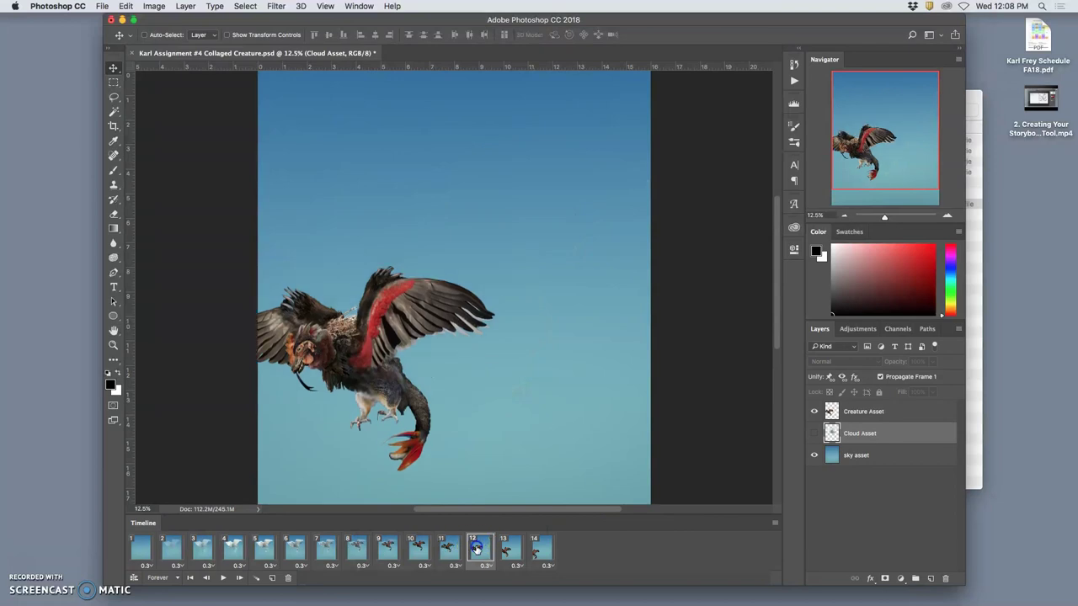
left_click(507, 551)
left_click(447, 548)
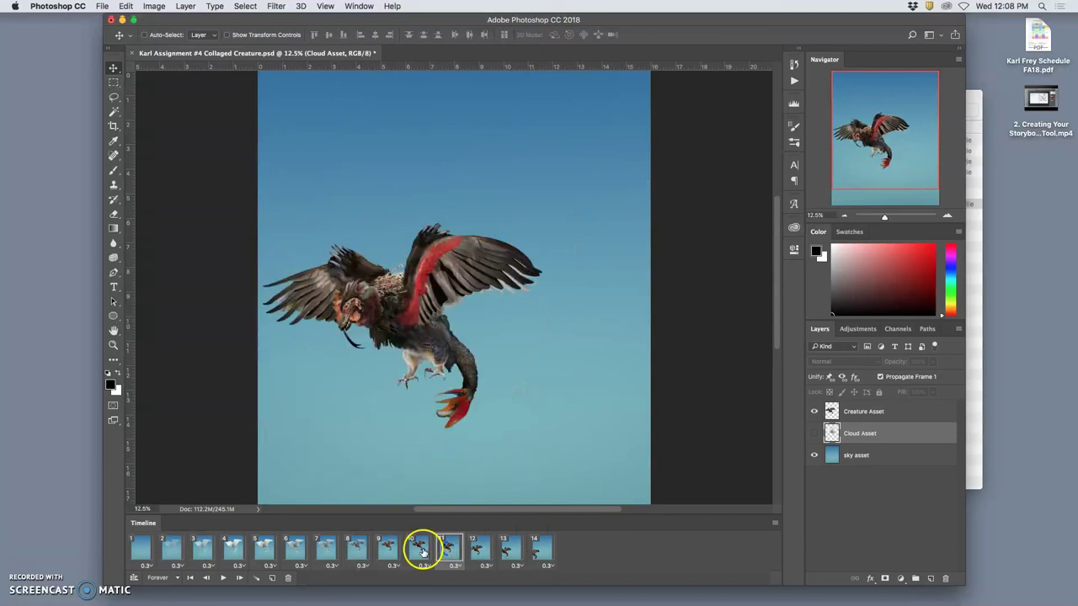
left_click(418, 547)
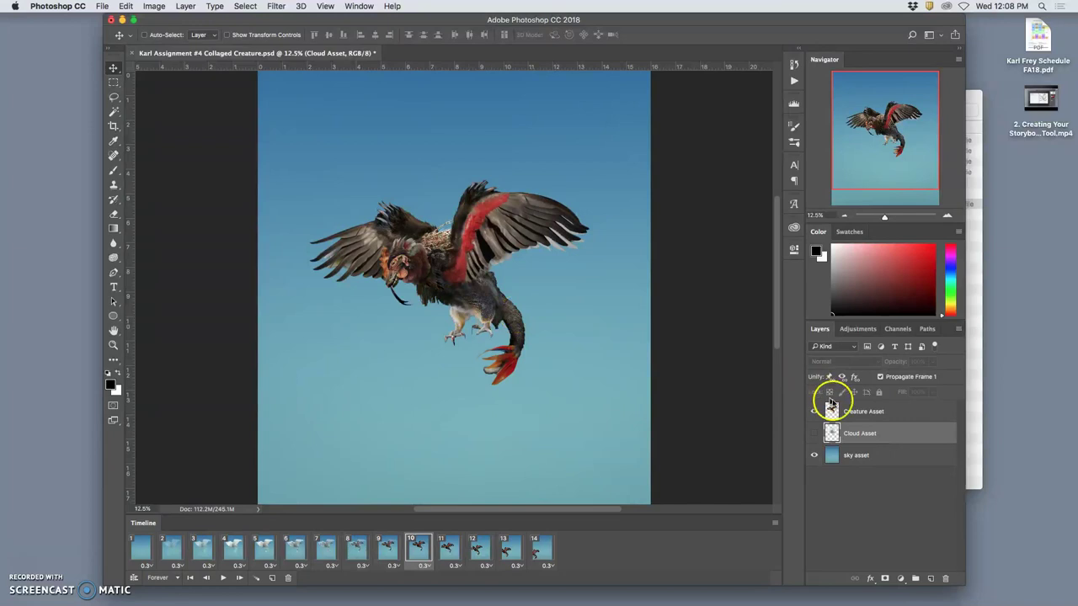
Step: Warp the Creature Asset layer, dragging the top-left grid up to lift the left wing
left_click(834, 409)
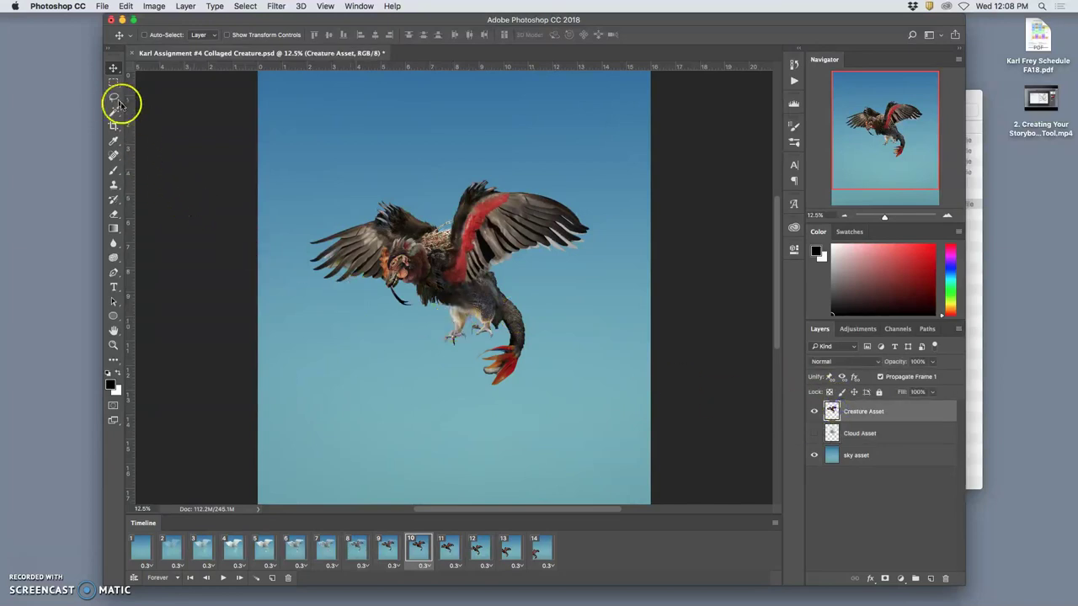
key("super+t")
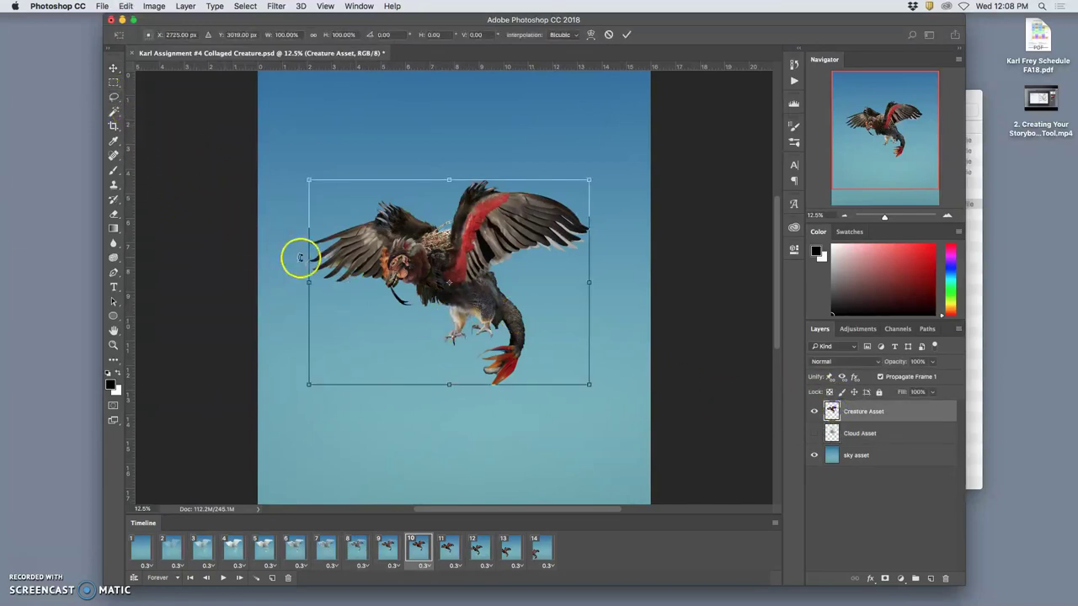
right_click(347, 276)
left_click(330, 250)
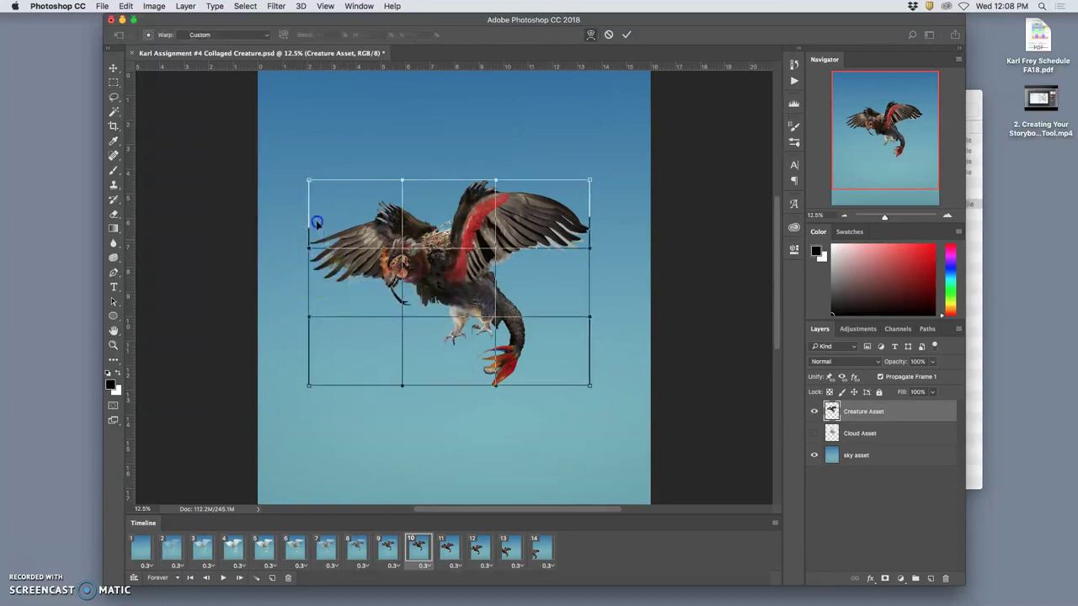
left_click_drag(317, 223, 322, 179)
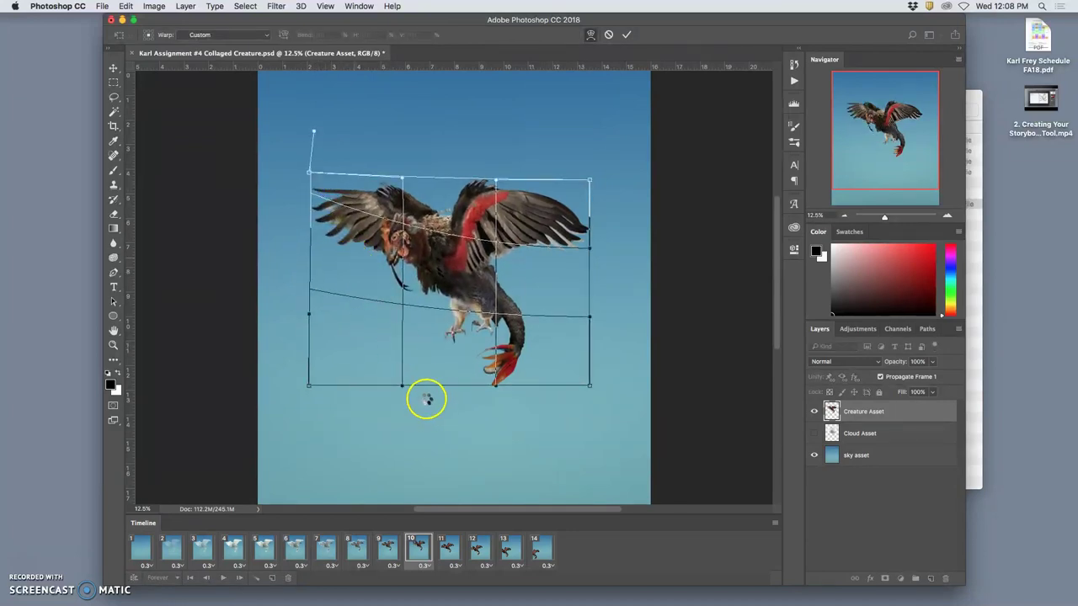
key("Return")
Step: Check the warped creature across frames 11–13 and frame 9
left_click(446, 547)
left_click(480, 549)
left_click(504, 552)
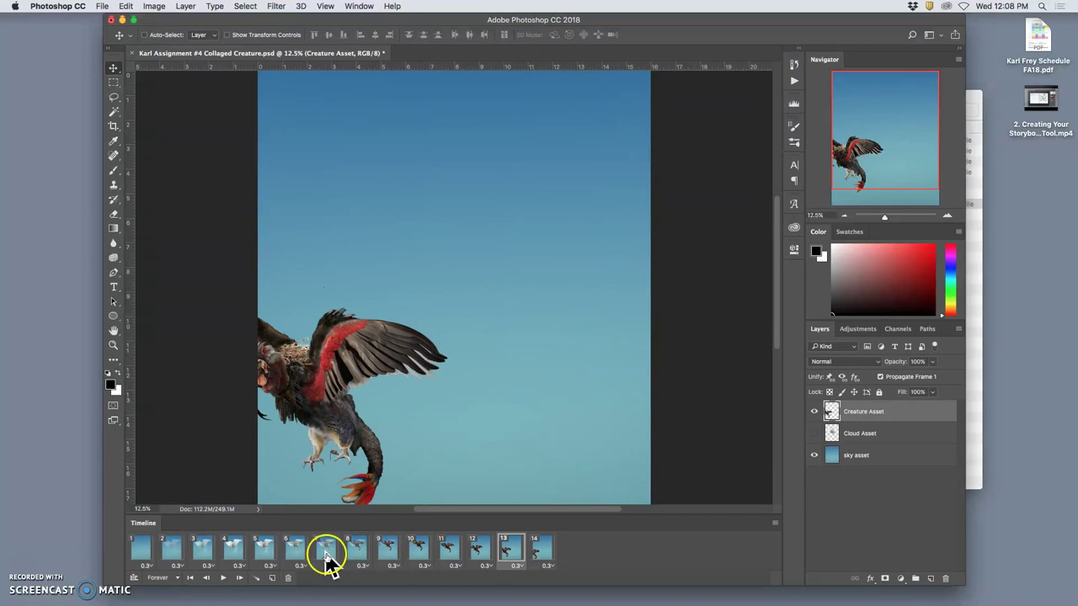
left_click(388, 549)
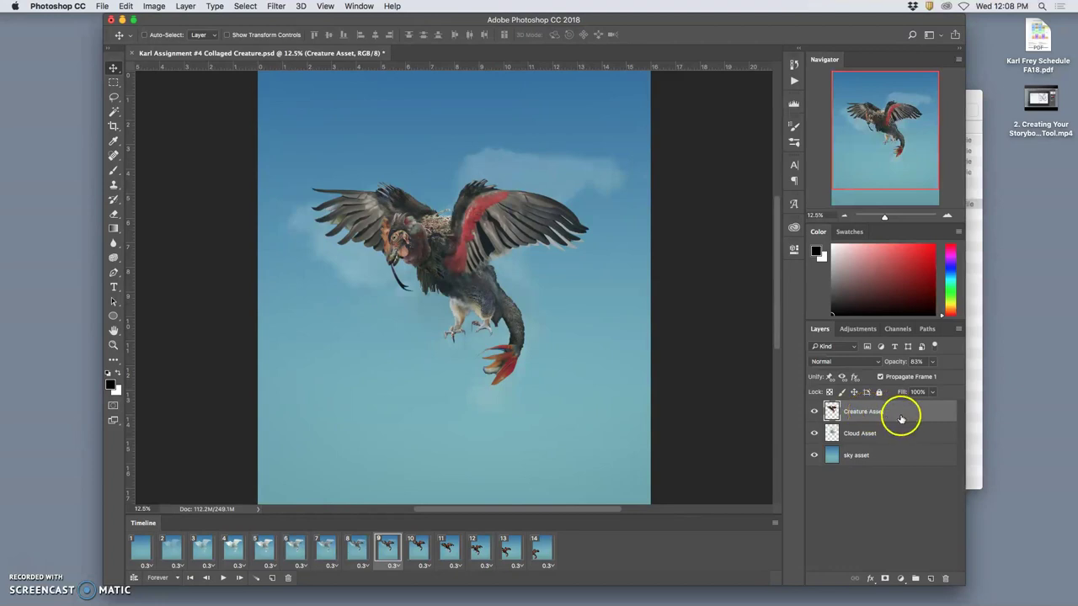
Step: Add an Outer Glow layer style with Spread 25 to the Creature Asset layer
double_click(900, 414)
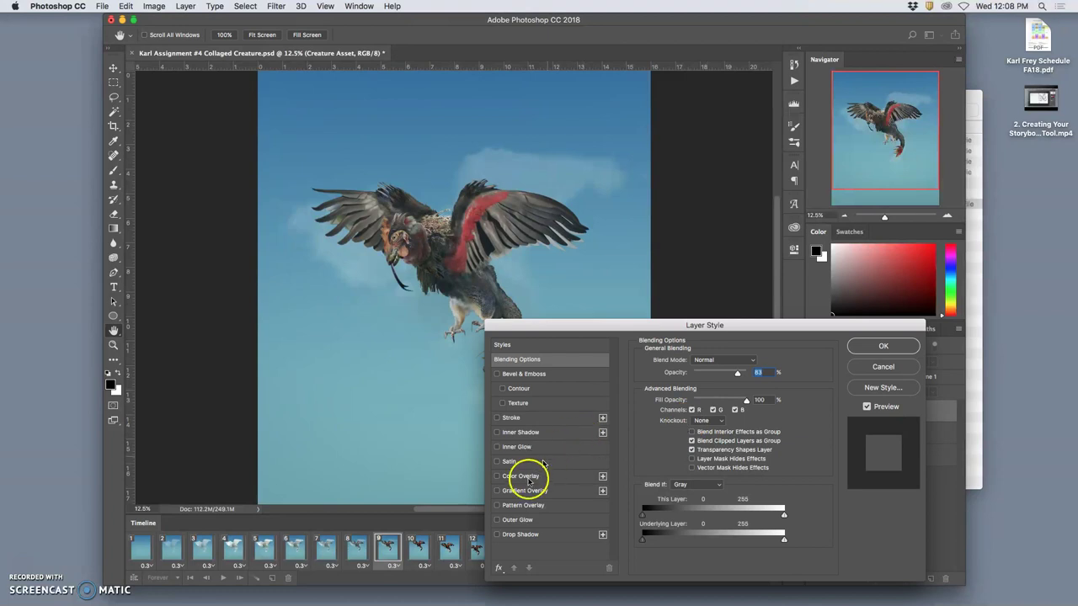
left_click(497, 520)
left_click(523, 520)
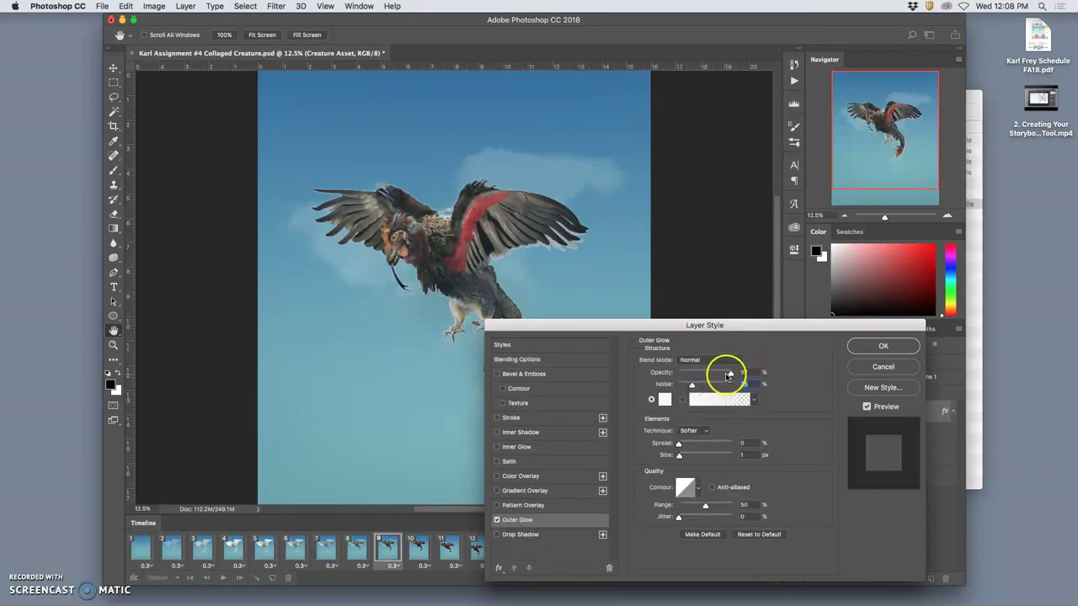
left_click_drag(679, 444, 712, 457)
left_click(868, 348)
Step: Compare frames 8–11, flipping between frames 9 and 10 to check the glow
left_click(358, 548)
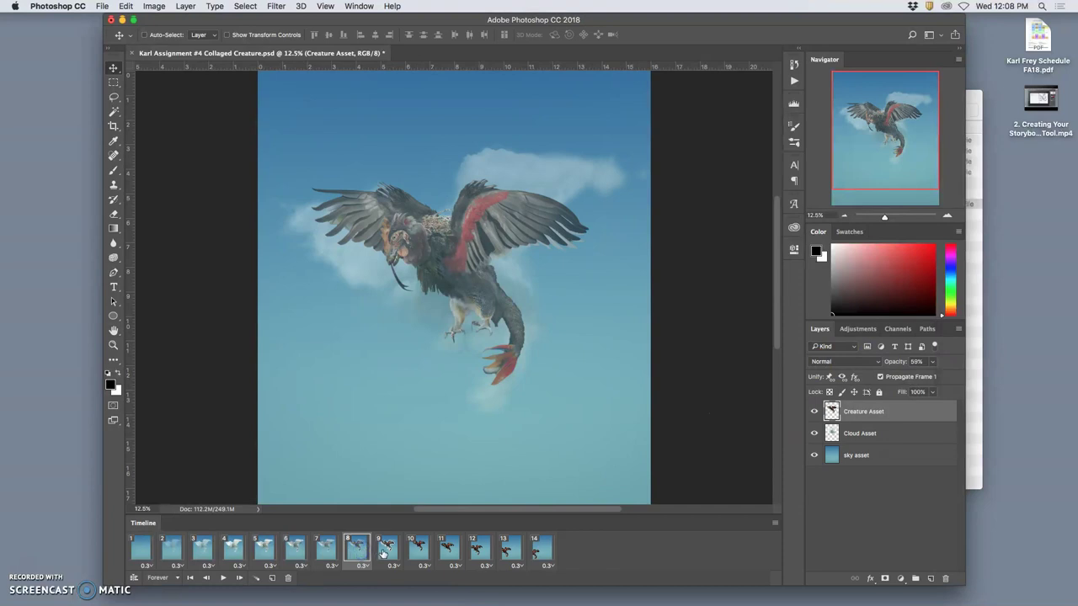
left_click(387, 549)
left_click(416, 550)
left_click(390, 550)
left_click(415, 551)
left_click(379, 551)
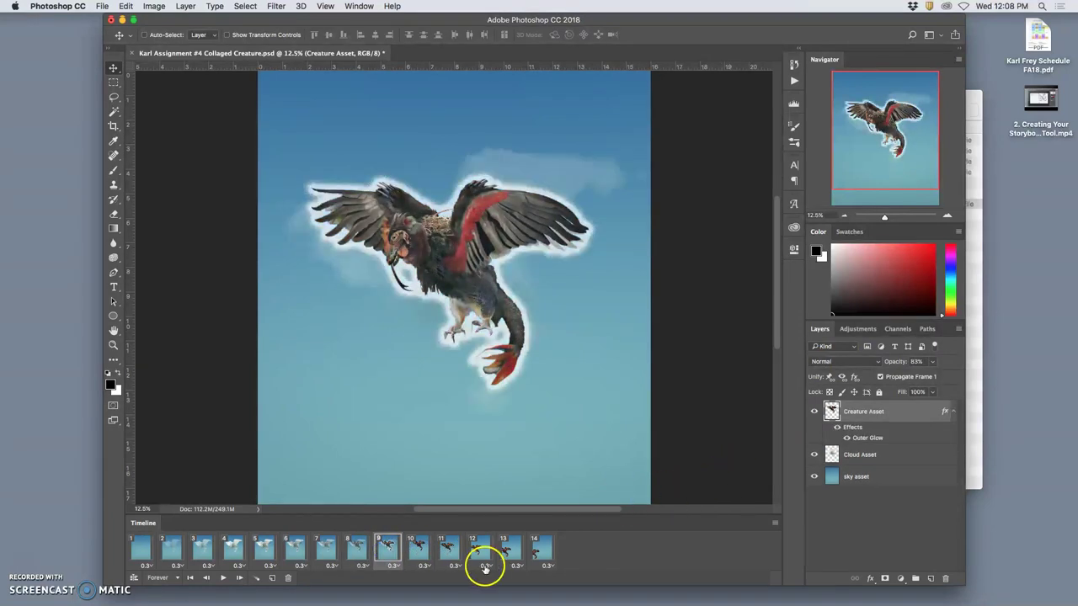
left_click(419, 550)
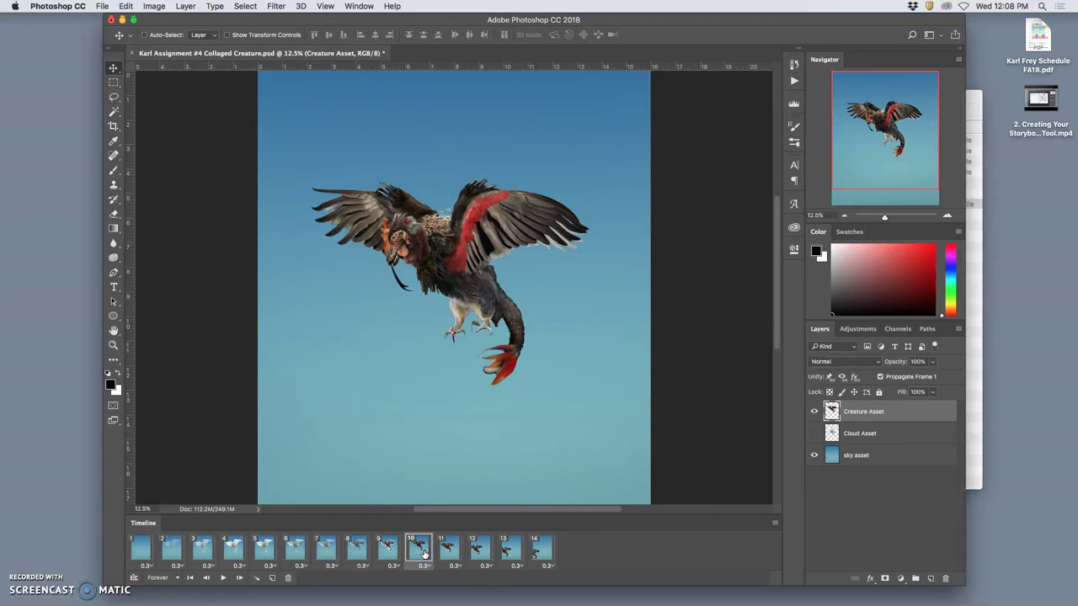
left_click(381, 550)
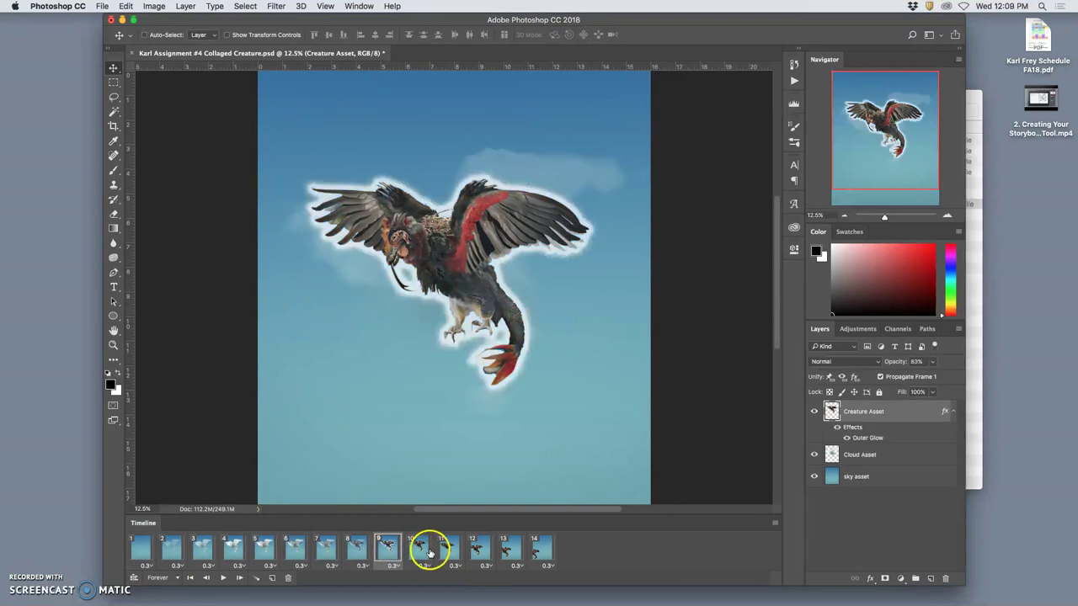
left_click(447, 550)
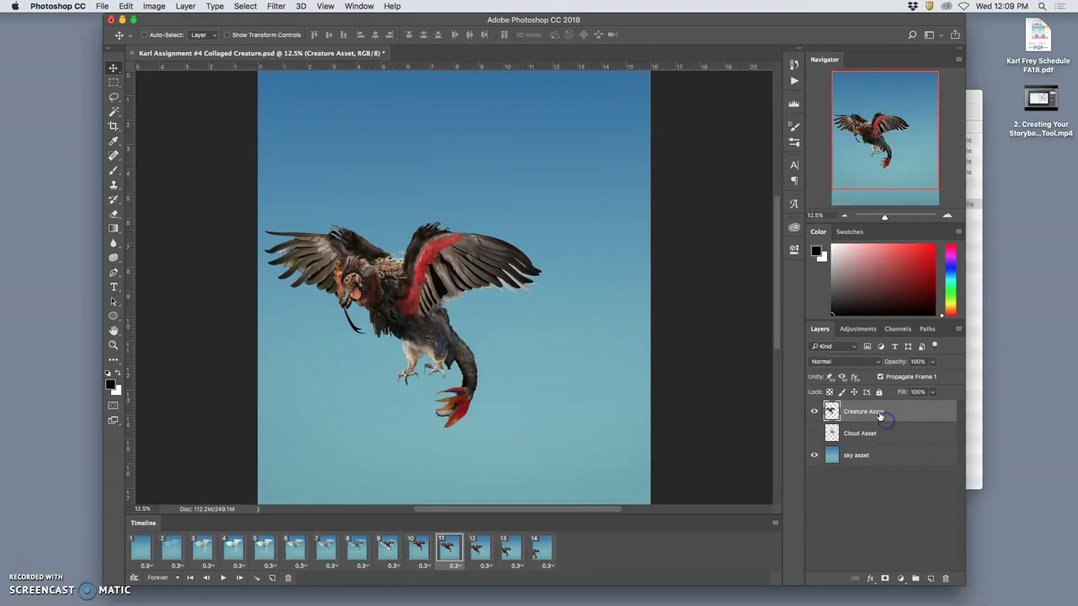
Step: Duplicate Creature Asset, move the copy up and right, and play the animation
left_click(849, 410)
key("super+j")
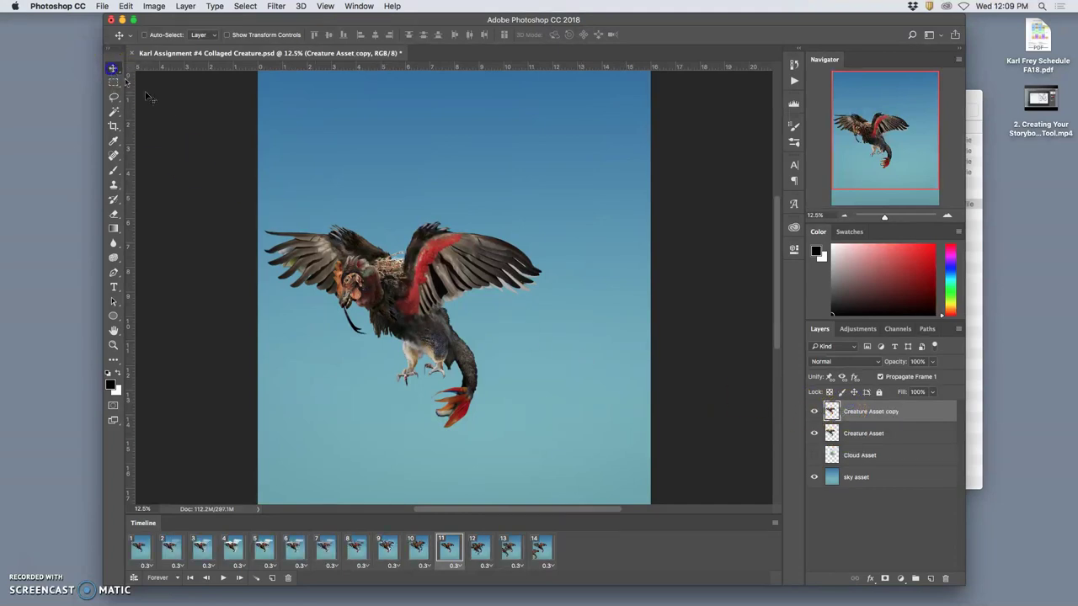
left_click_drag(457, 264, 554, 180)
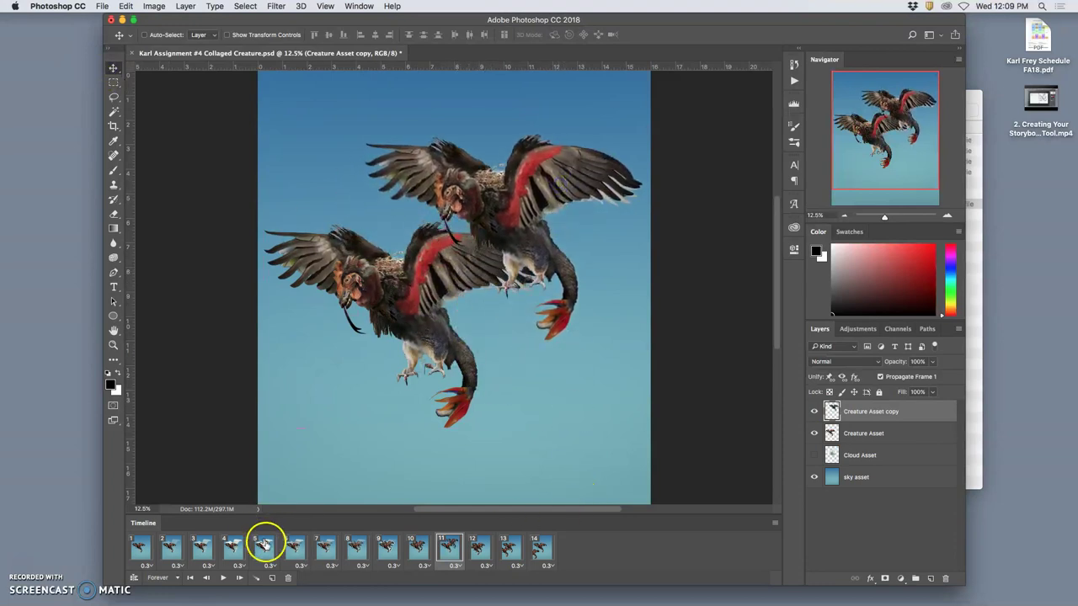
left_click(223, 578)
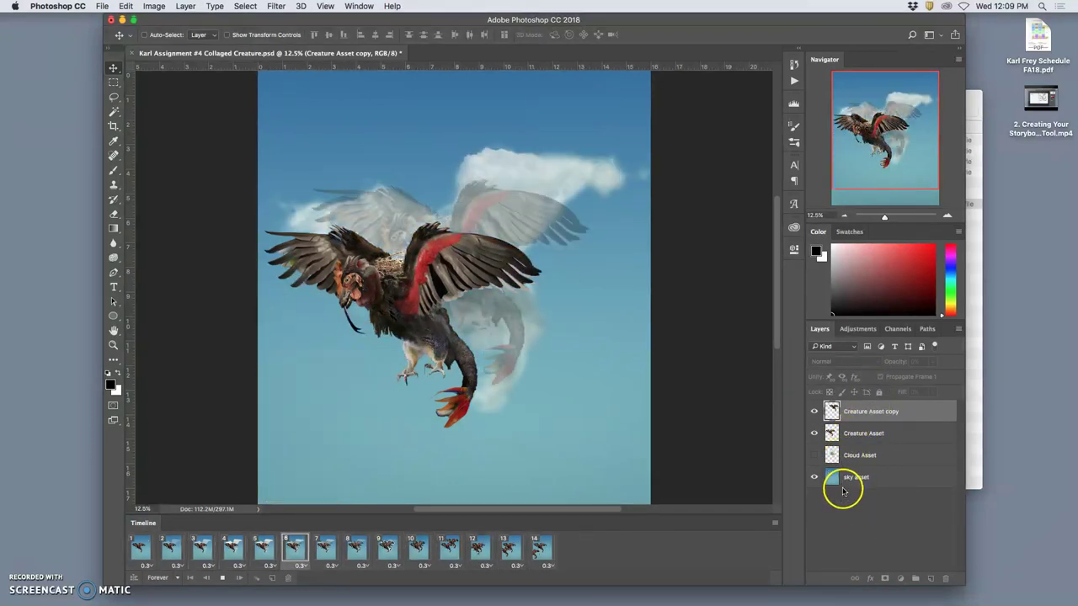
Step: Stop playback and drag frames onto the Timeline trash until only one frame remains
left_click(222, 578)
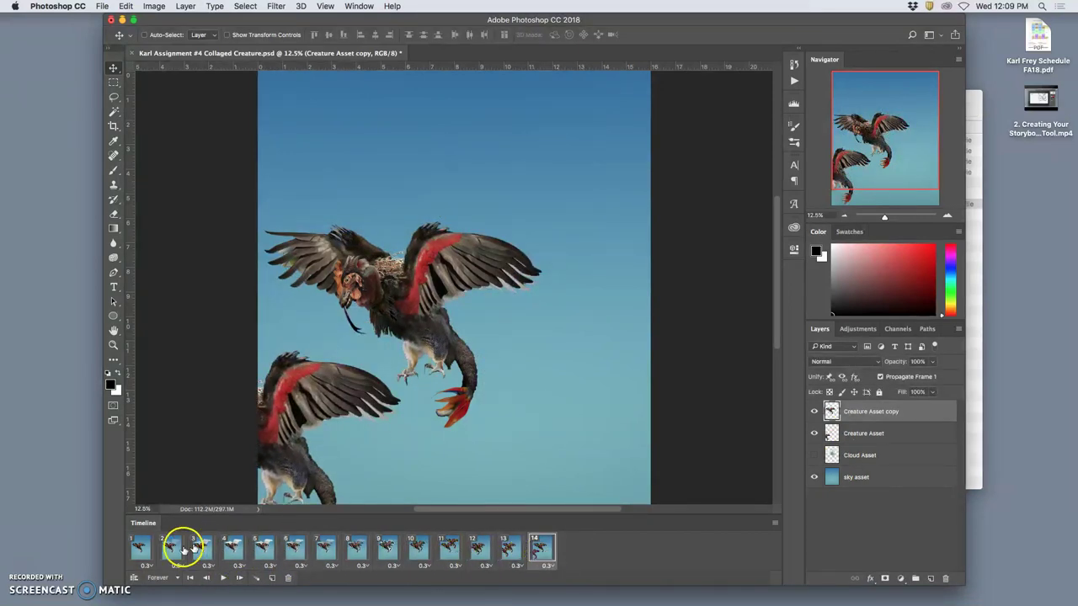
left_click_drag(280, 556, 287, 579)
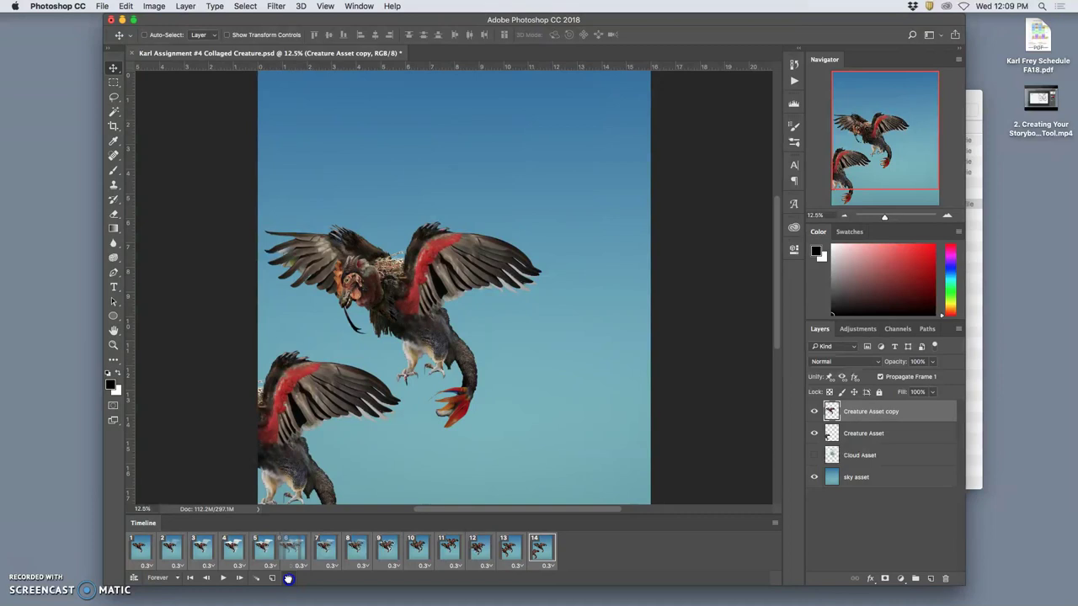
mouse_move(287, 580)
left_mouse_down()
mouse_move(292, 567)
mouse_move(409, 558)
mouse_move(327, 550)
mouse_move(446, 556)
mouse_move(332, 550)
mouse_move(291, 578)
left_mouse_up()
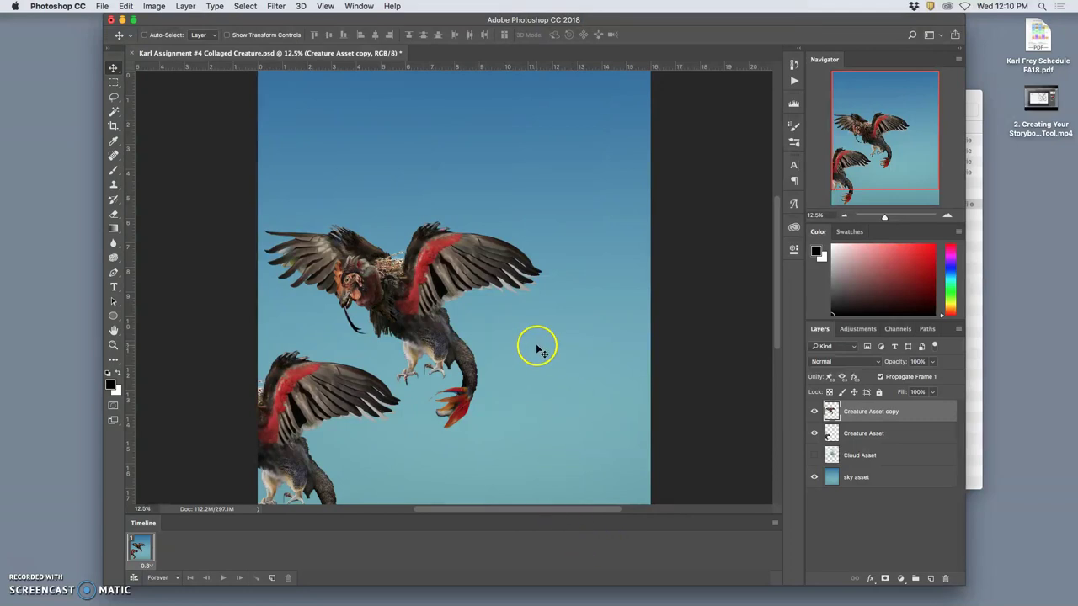
Step: Create a new desktop folder named 'Assign 5 Assets'
left_click_drag(422, 38, 469, 42)
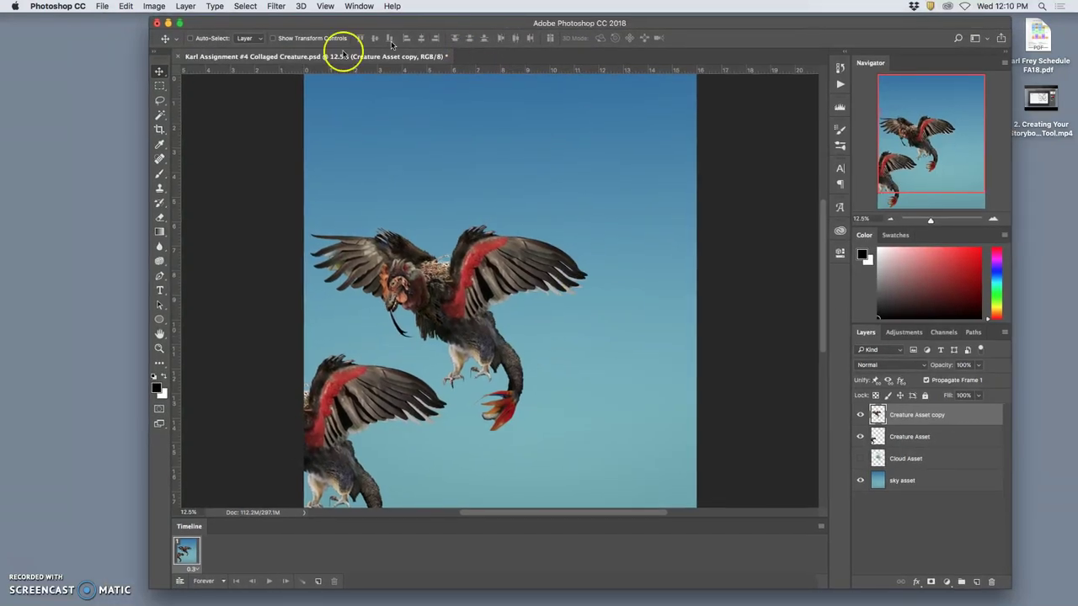
right_click(12, 50)
left_click(41, 55)
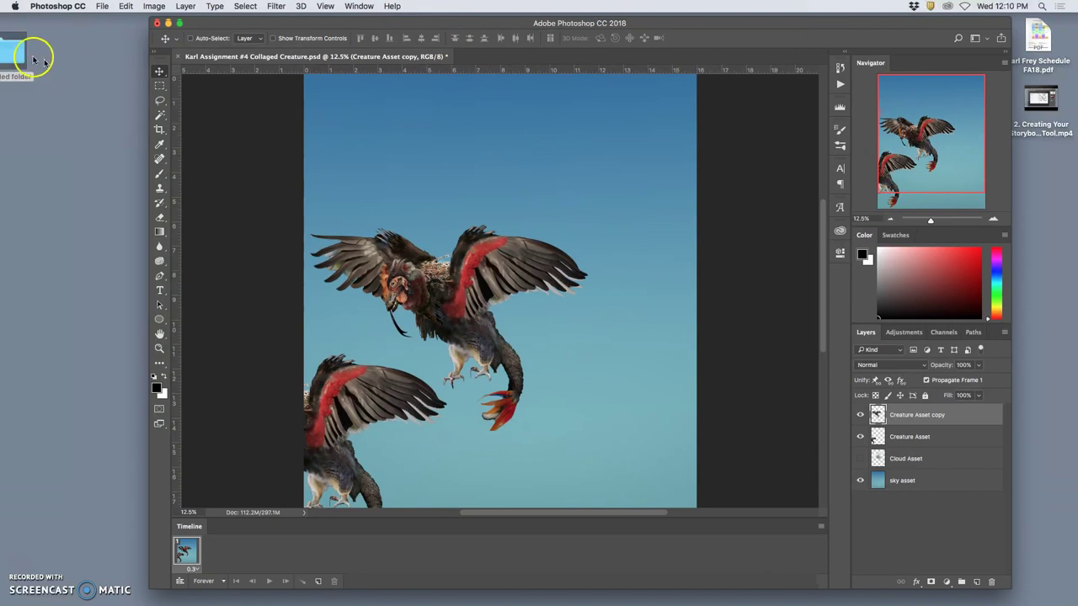
left_click(72, 80)
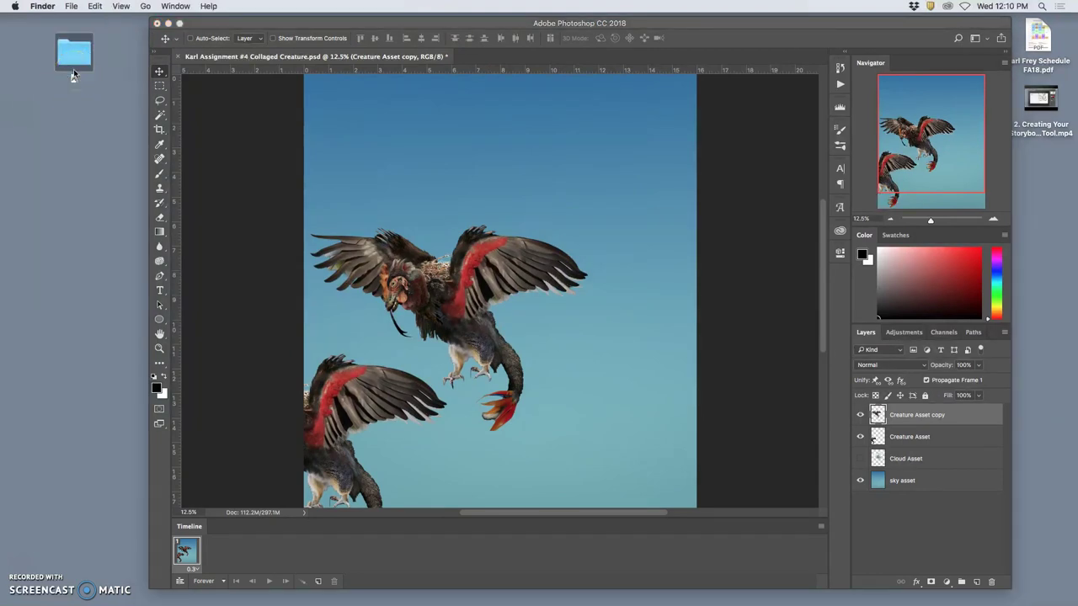
type("Assign 5 Assets")
left_click(109, 78)
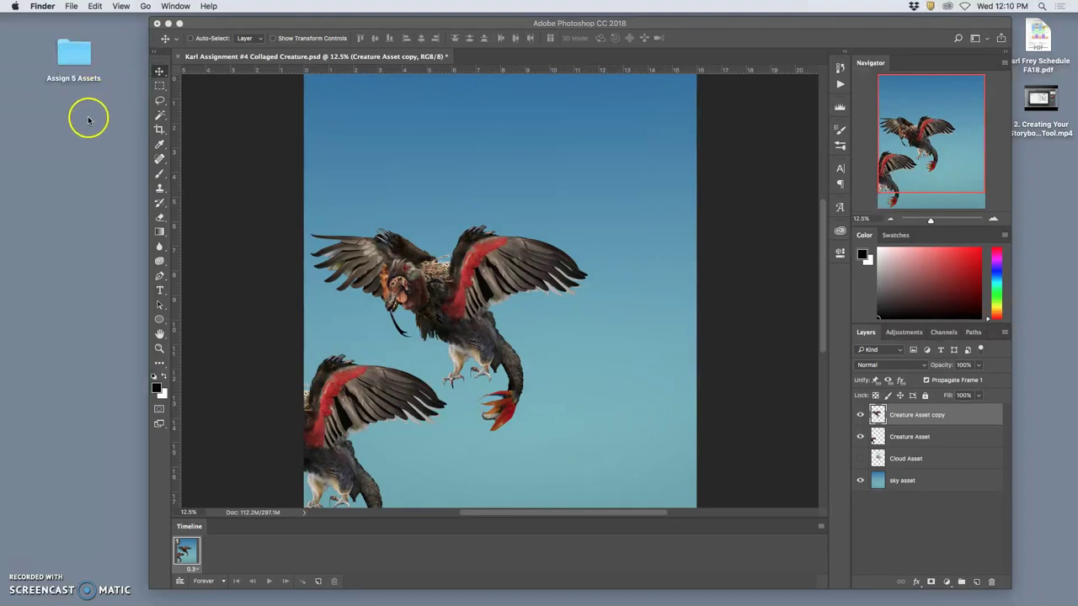
Step: Create a second desktop folder, 'Assign 5 Stage', and position it
right_click(64, 131)
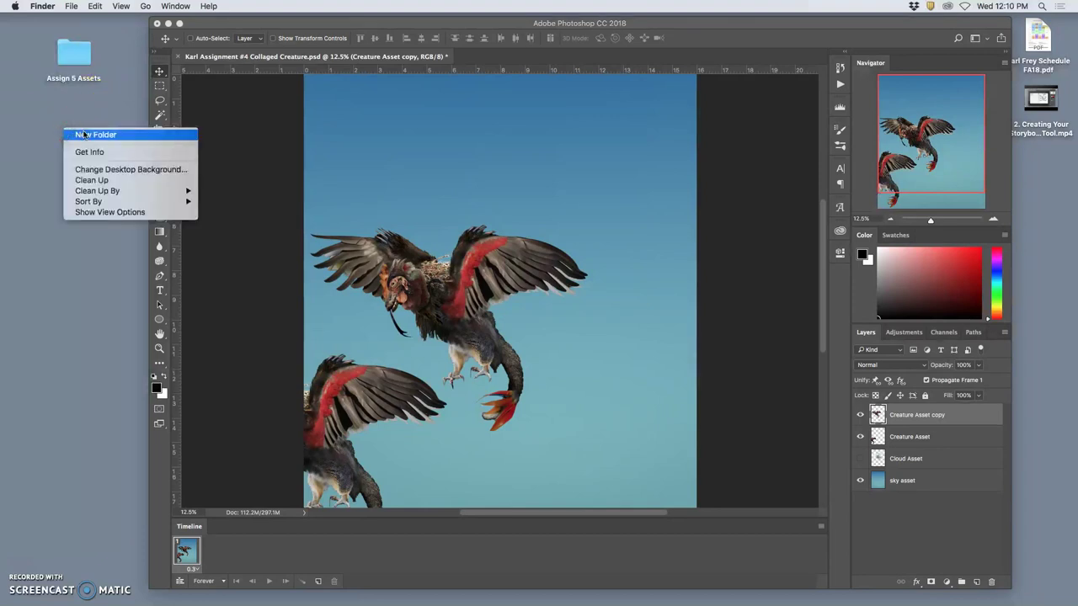
left_click(84, 135)
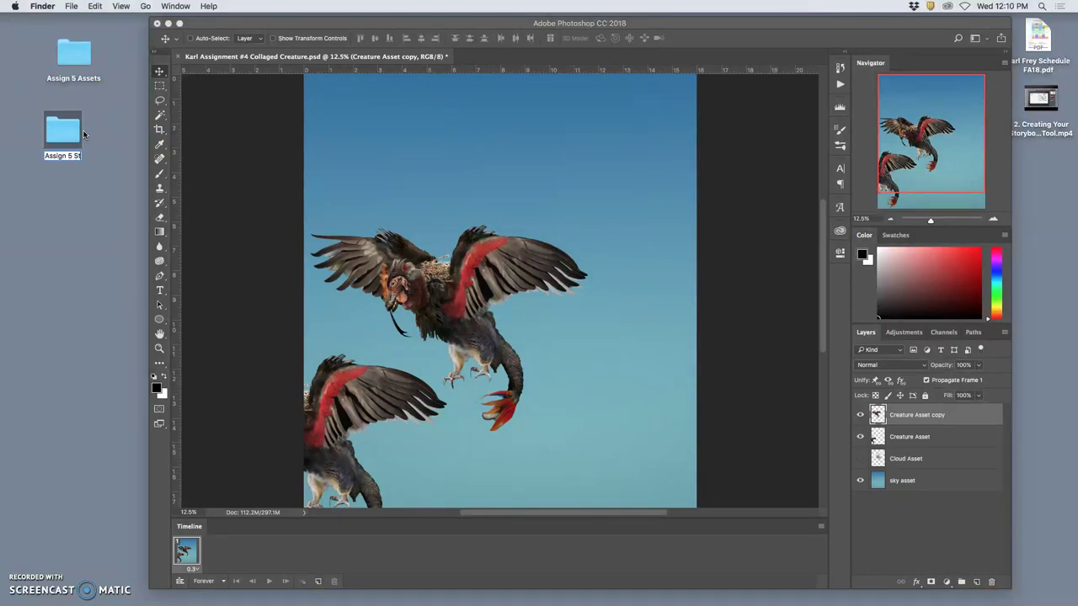
mouse_move(84, 135)
left_mouse_down()
mouse_move(101, 169)
mouse_move(78, 139)
left_mouse_up()
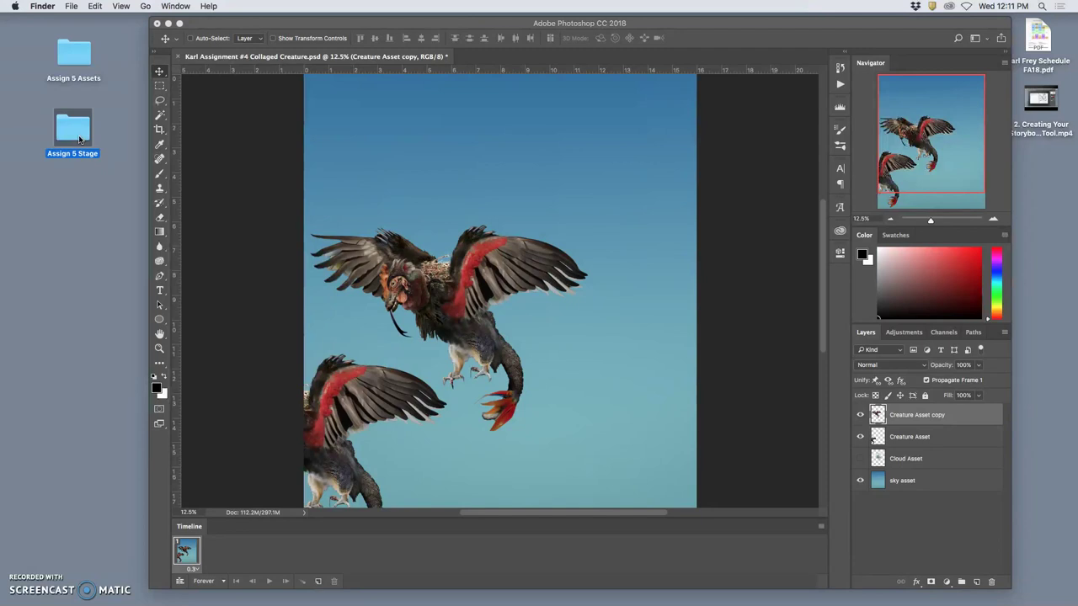
left_click(79, 140)
left_click(233, 32)
Step: Close the collage without saving and move both Assign 5 folders into Assignment 5
left_click(156, 24)
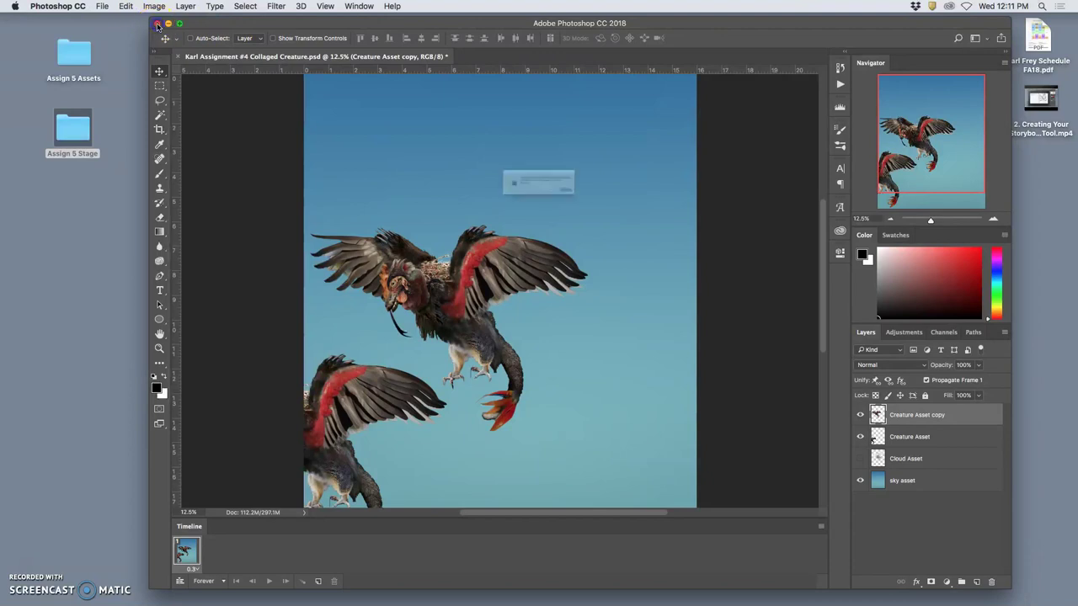
left_click(497, 209)
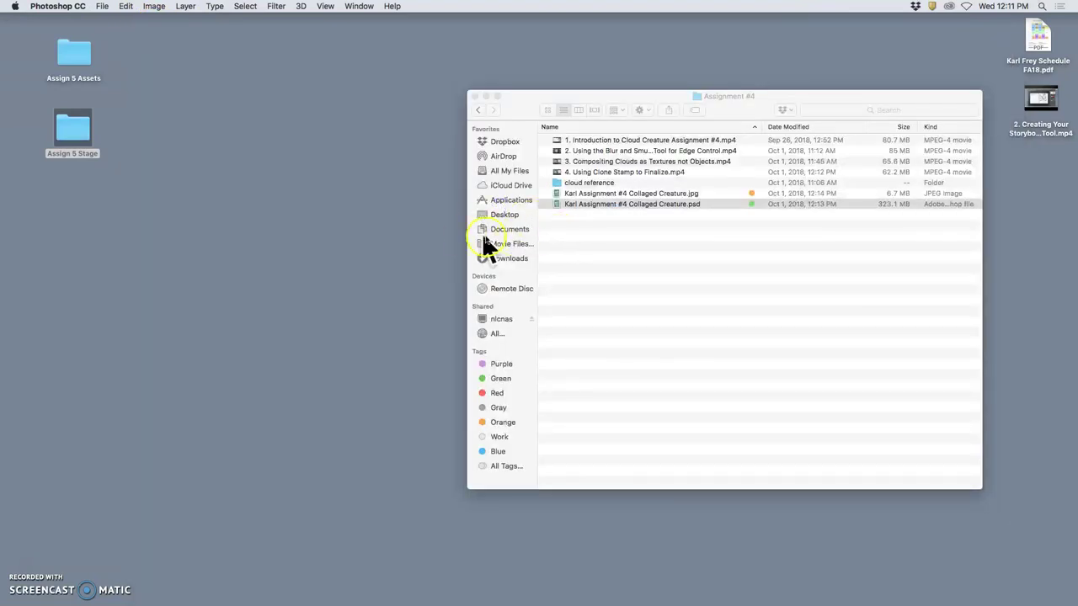
left_click(595, 239)
left_click(475, 109)
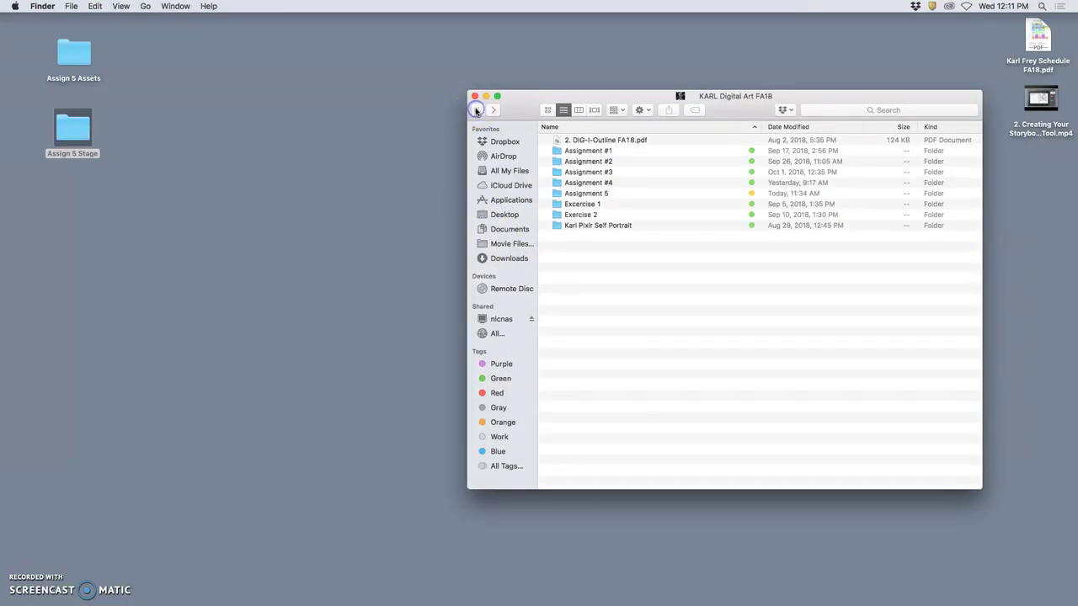
double_click(583, 194)
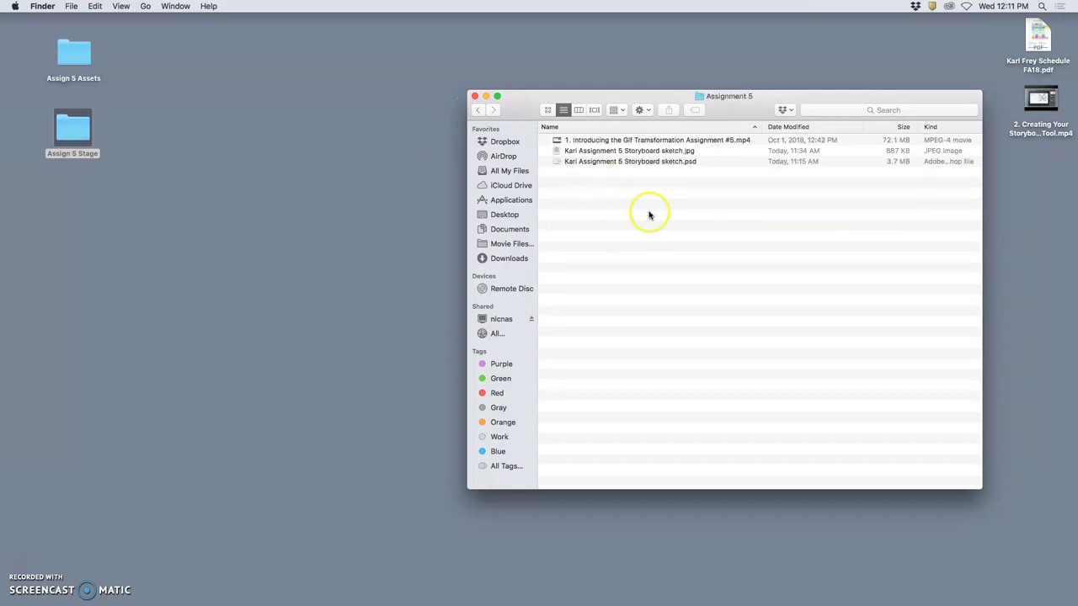
left_click_drag(75, 52, 580, 212)
left_click_drag(77, 128, 618, 227)
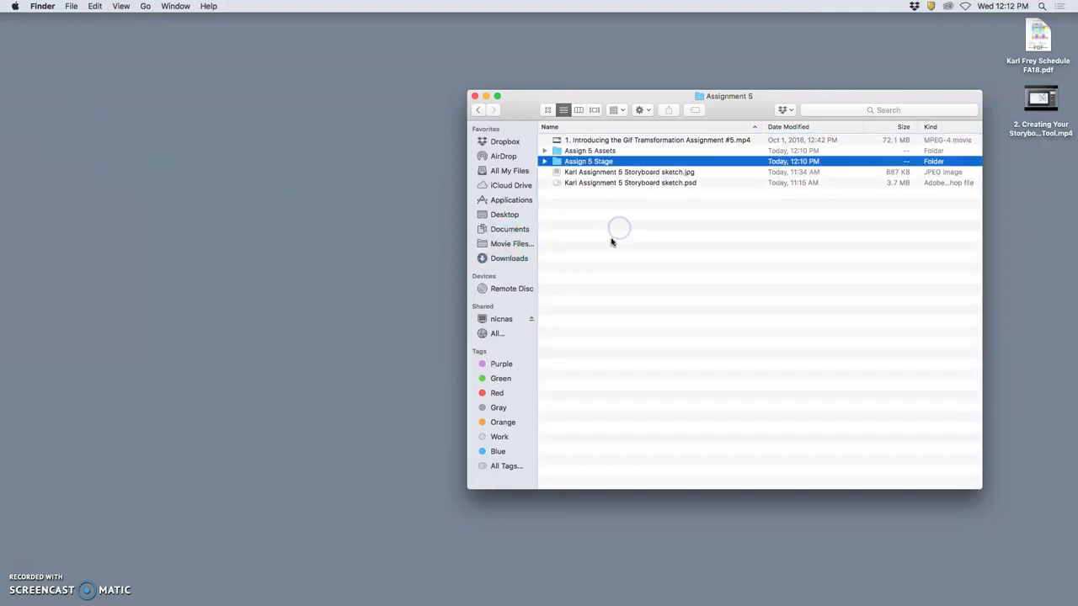
Step: Browse Assignment 5's contents, previewing the storyboard sketch JPEG and rearranging windows
left_click(593, 151)
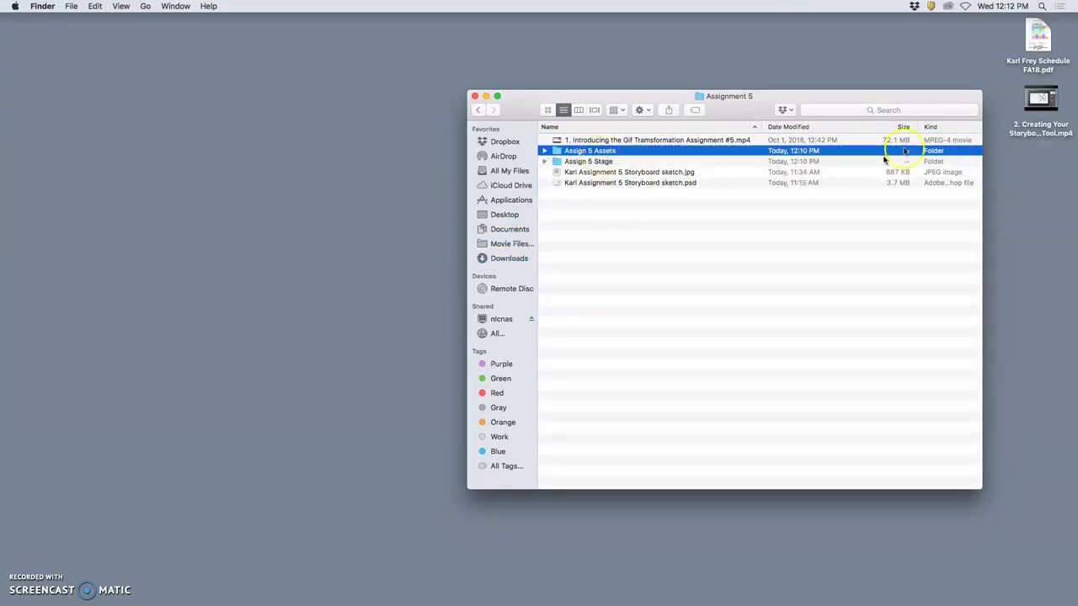
left_click(626, 173)
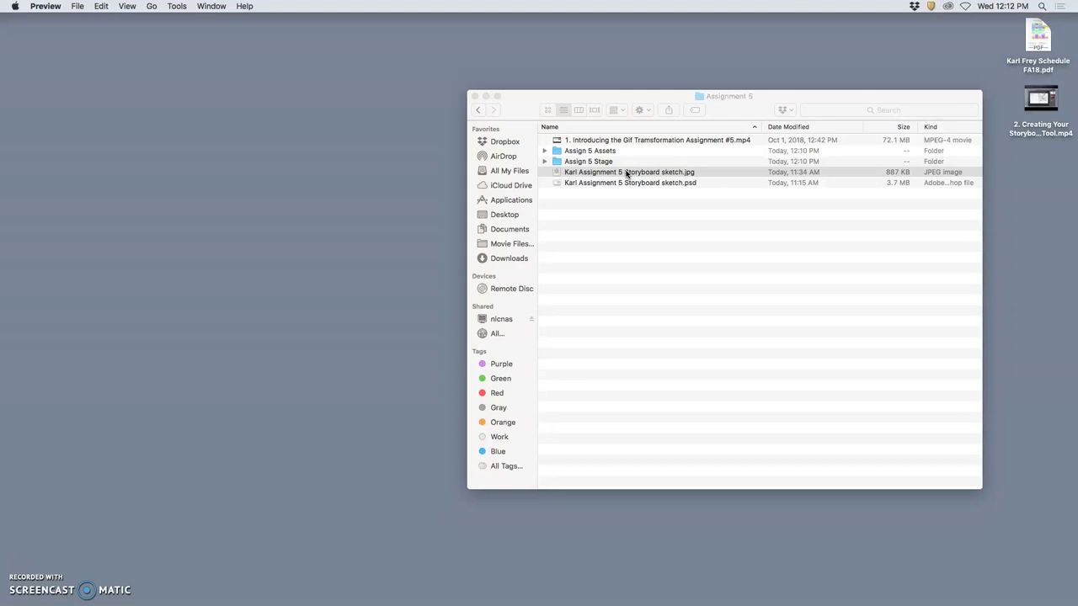
left_click(465, 594)
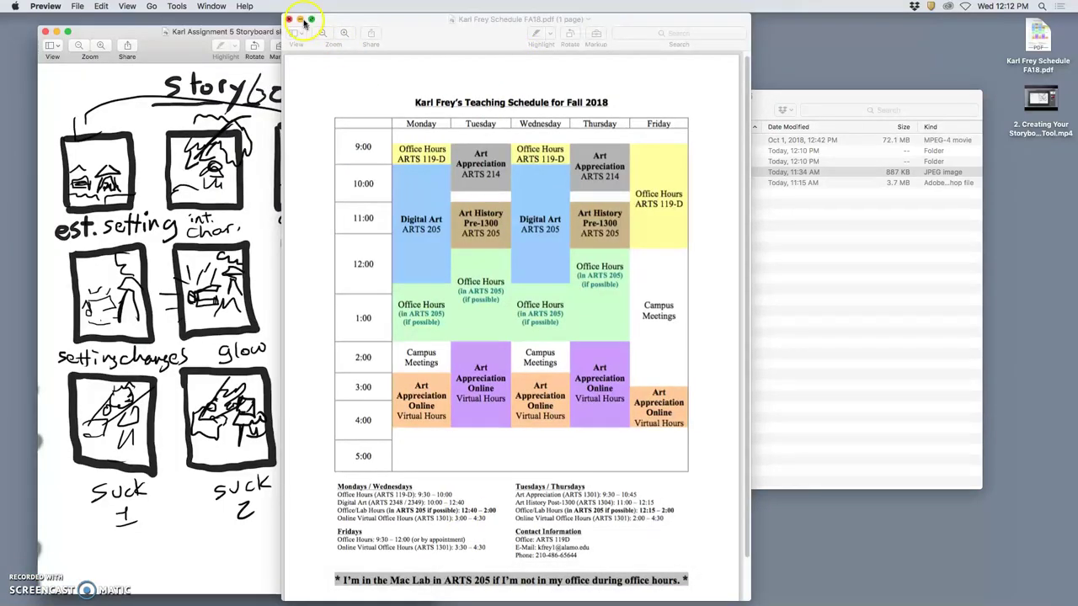
left_click(300, 19)
left_click_drag(291, 36, 245, 22)
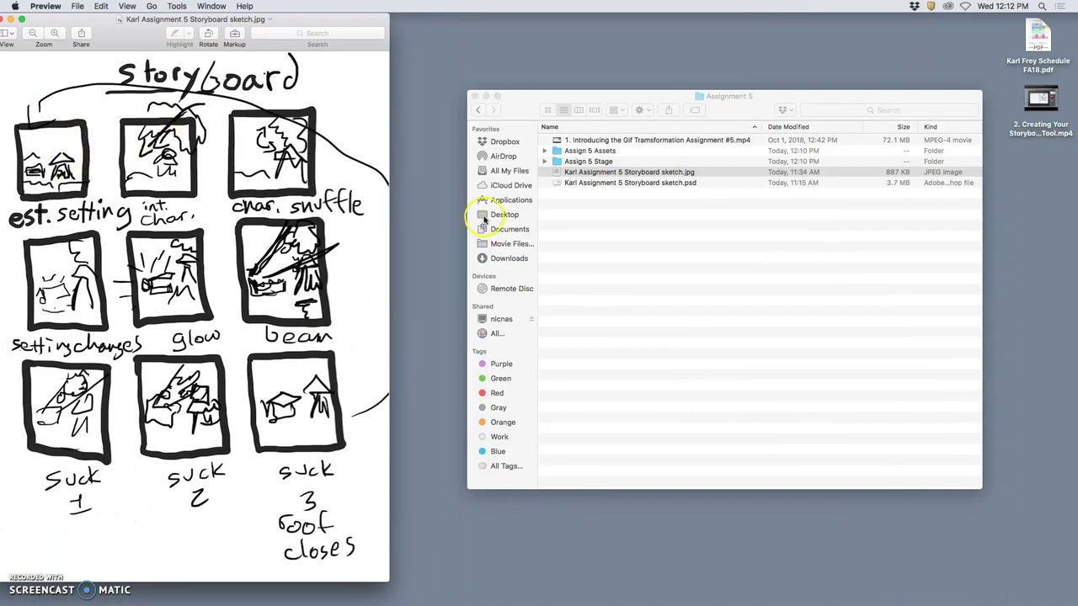
left_click(528, 108)
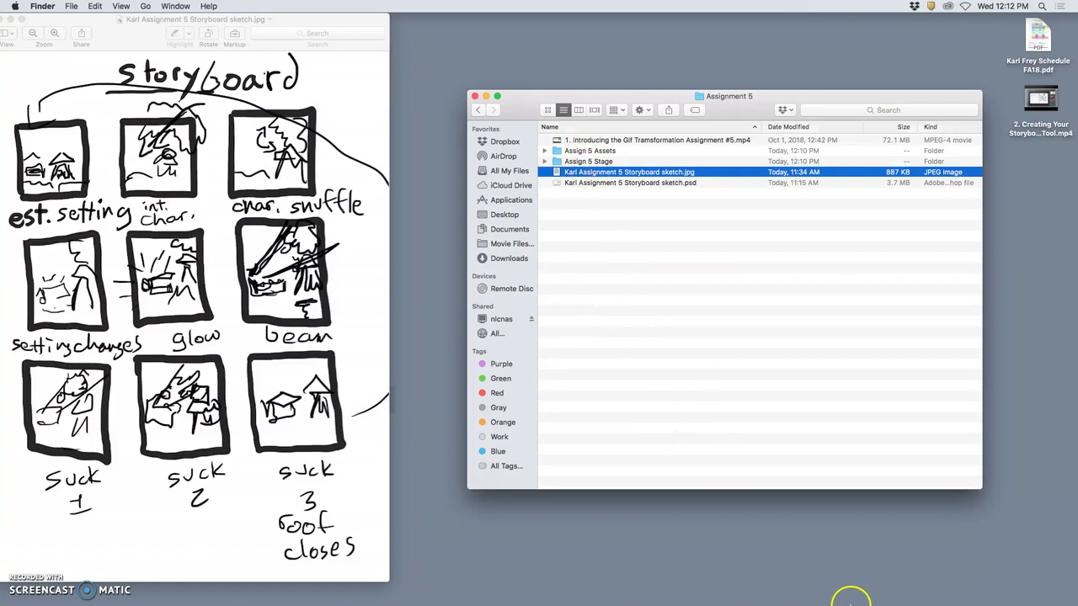
Step: Open Assignment #1.psd from the course folder in Documents
mouse_move(852, 601)
left_click(813, 584)
left_click(752, 139)
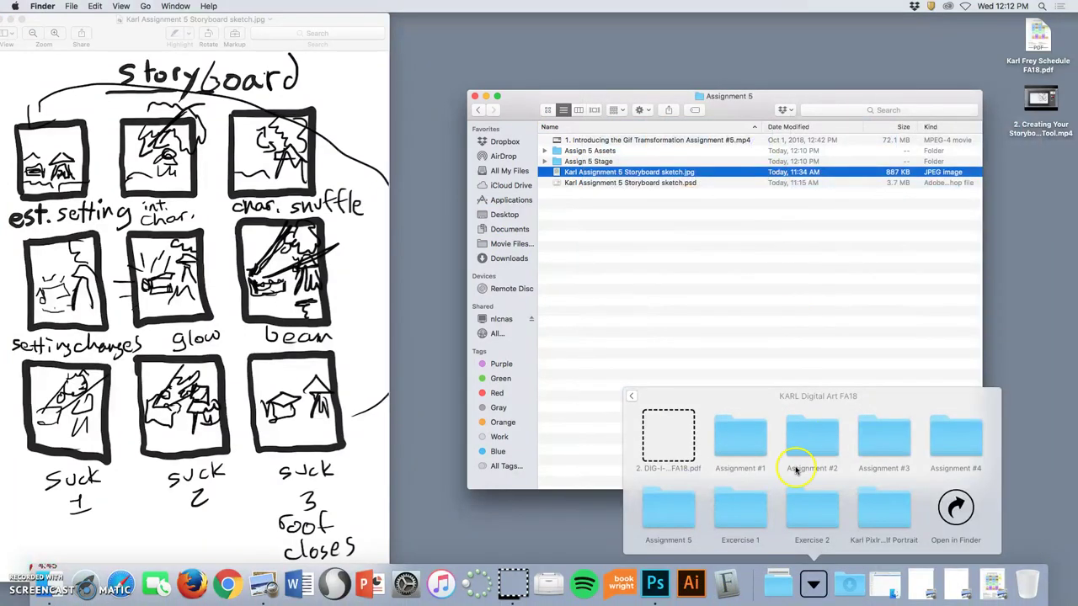
left_click(957, 511)
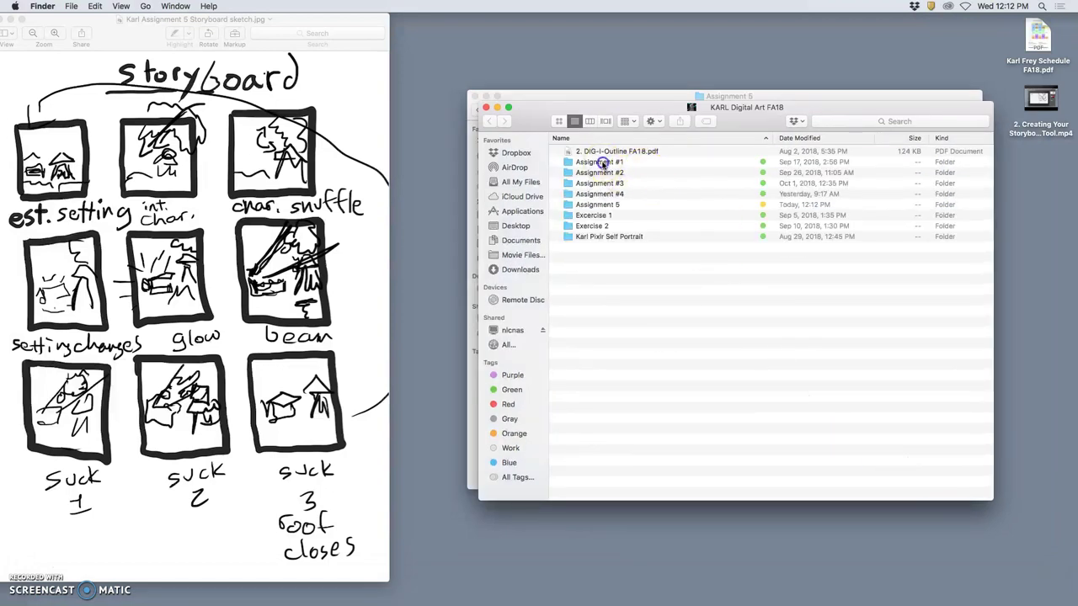
double_click(644, 162)
left_click_drag(650, 108, 710, 236)
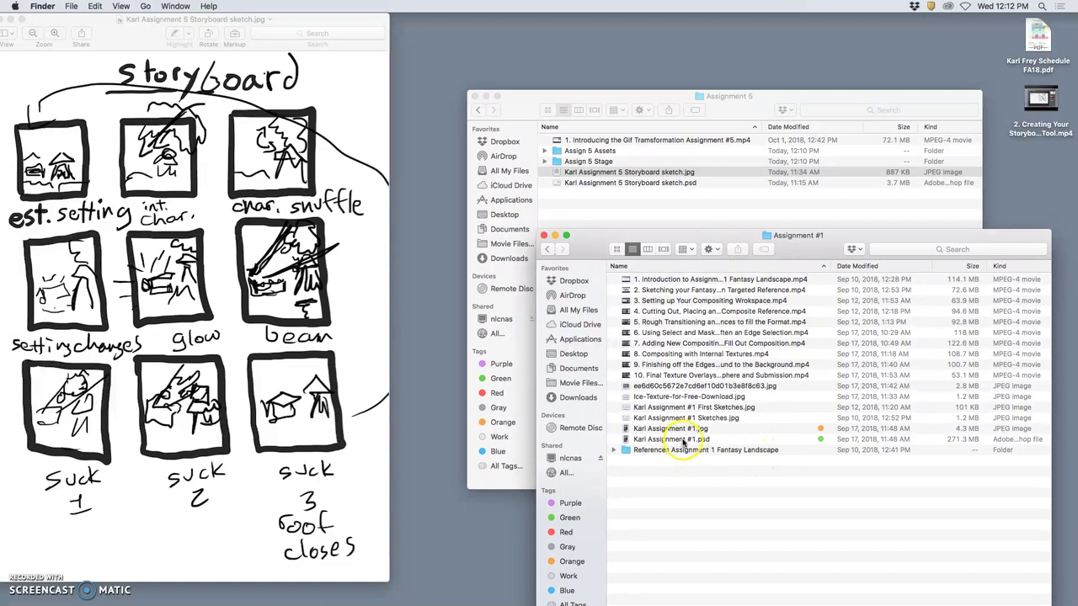
double_click(678, 440)
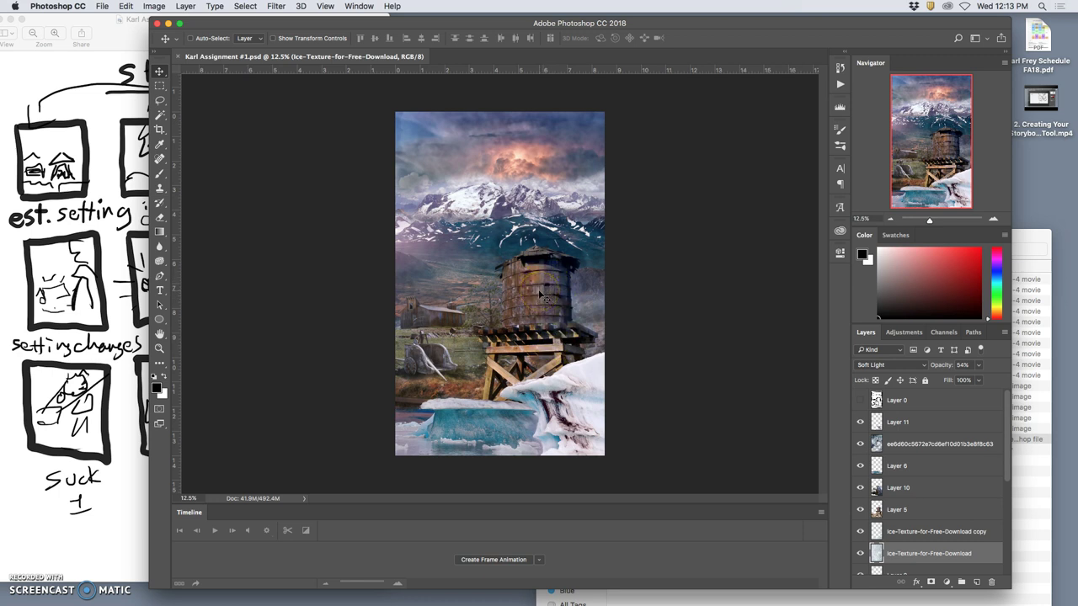
Step: Crop the landscape by raising its bottom edge above the icy water strip
left_click(160, 130)
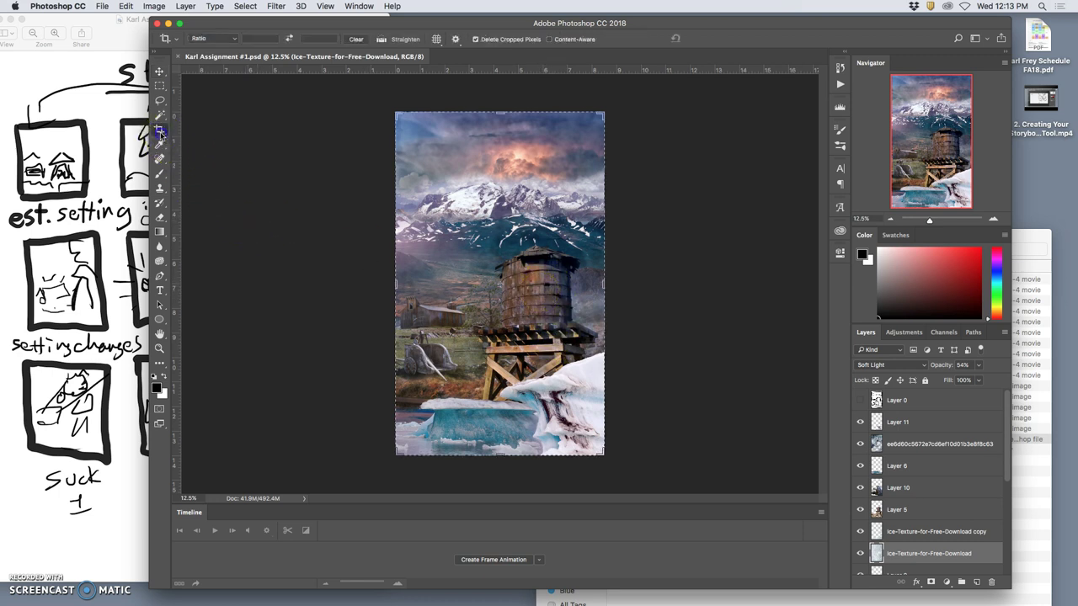
left_click_drag(495, 451, 497, 425)
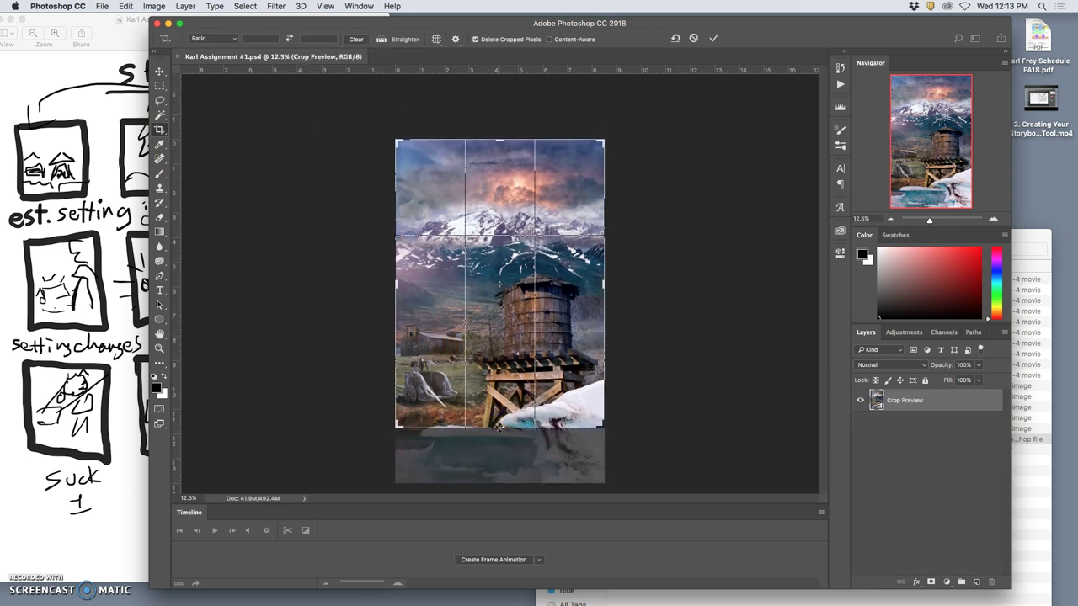
left_click(573, 465)
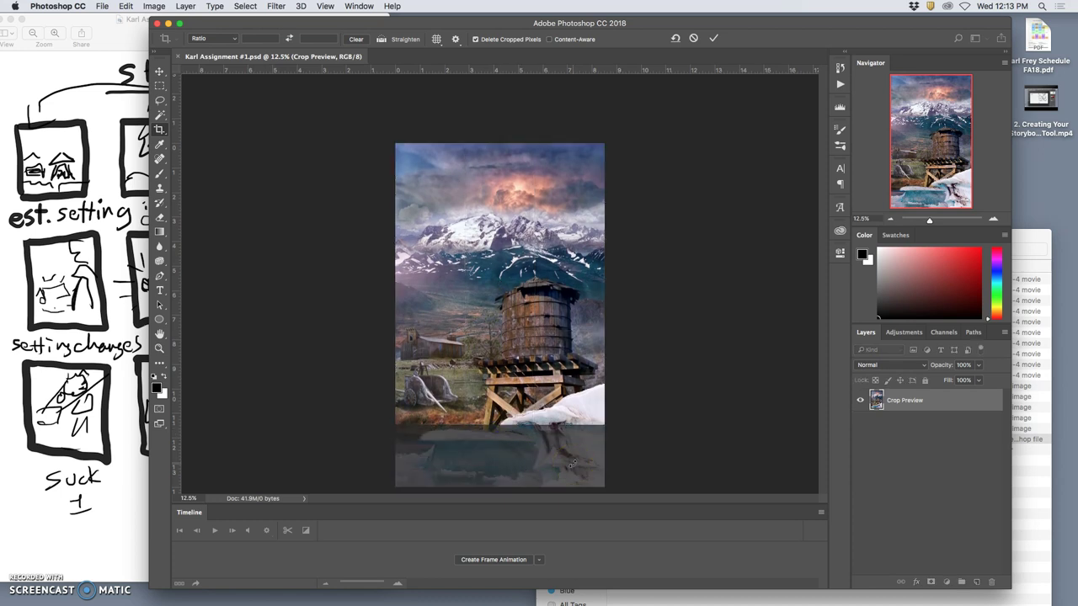
key("Return")
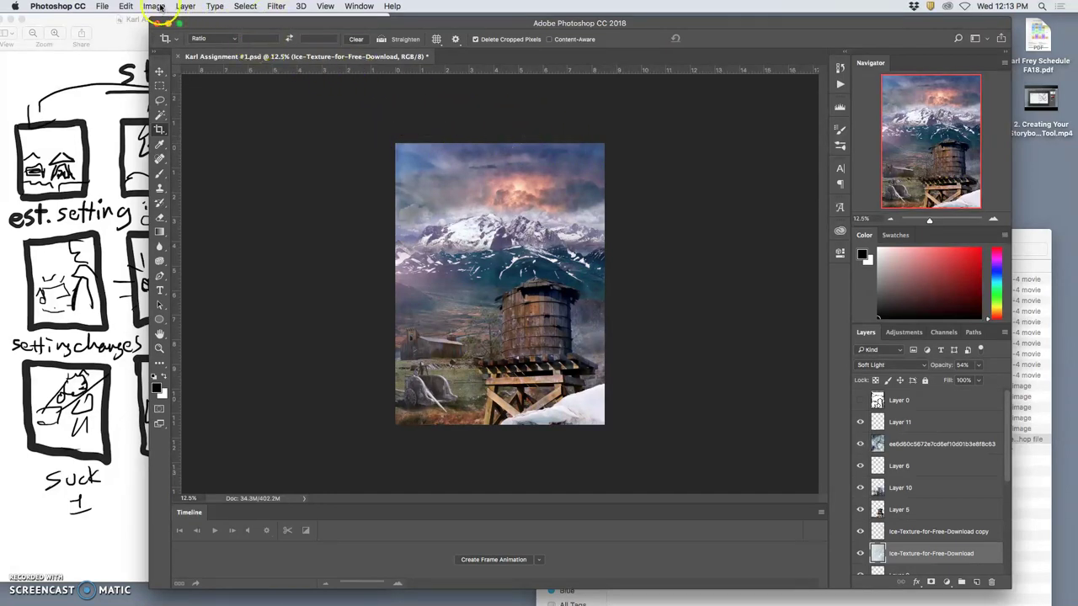
Step: In Image Size, set width to 8 inches and resolution from 350 to 150 pixels/inch, proportions locked
left_click(156, 7)
left_click(174, 94)
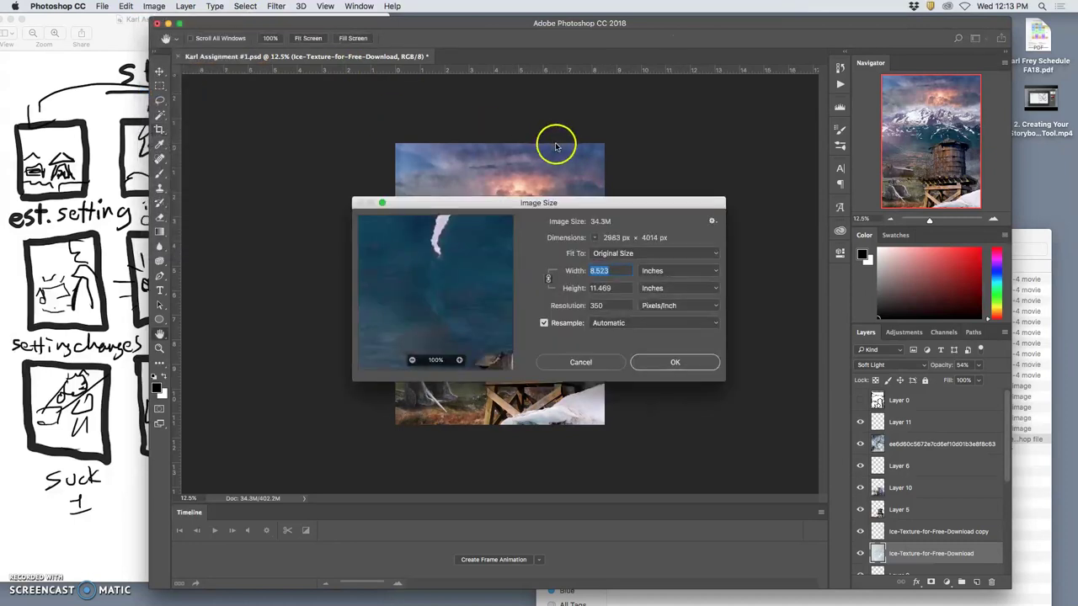
left_click(545, 324)
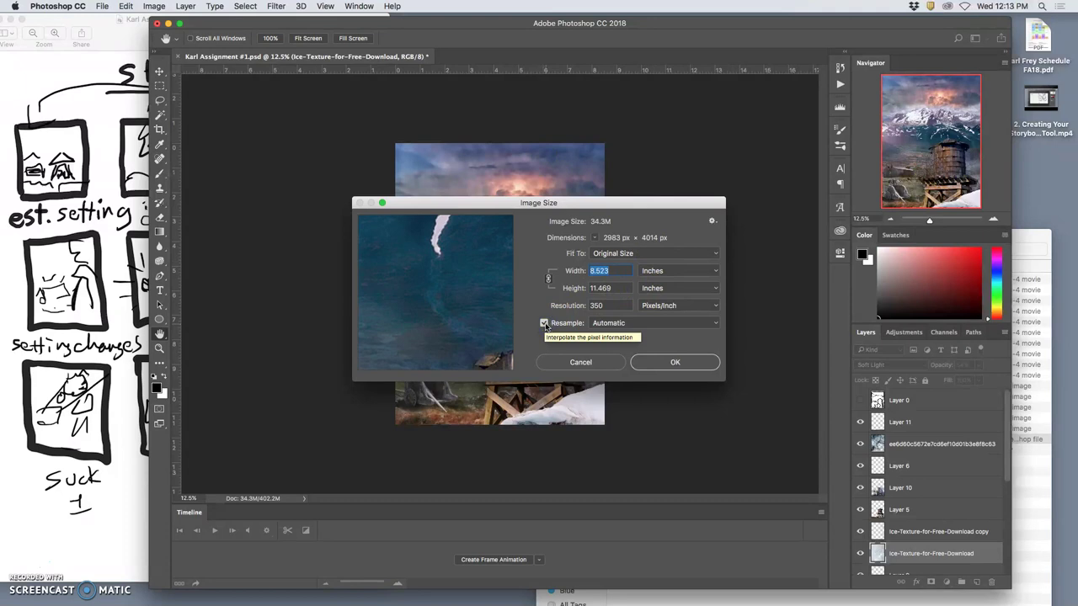
left_click(604, 271)
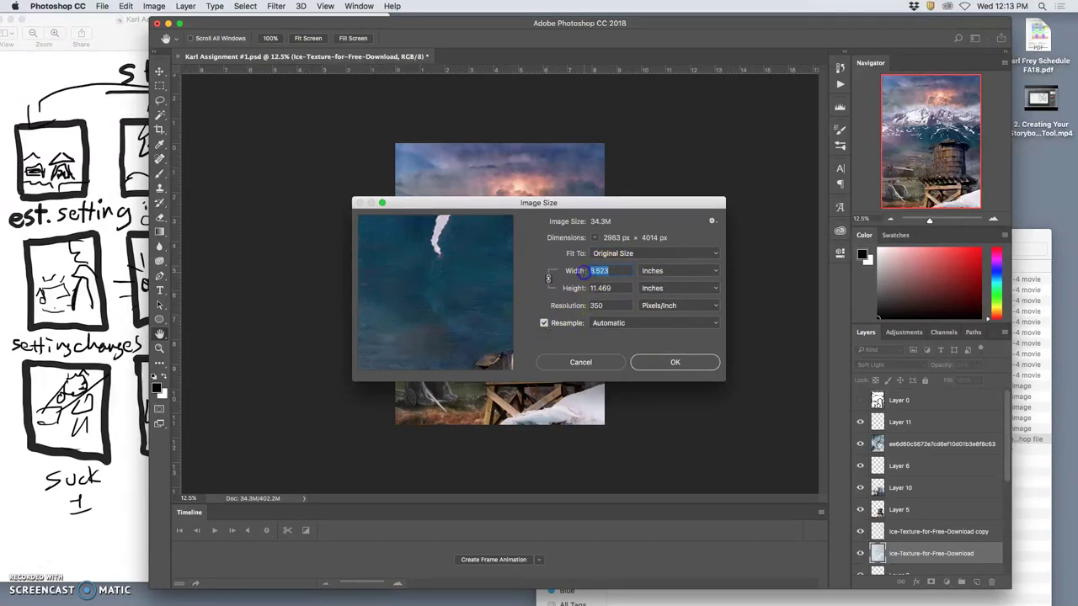
type("8")
left_click(644, 287)
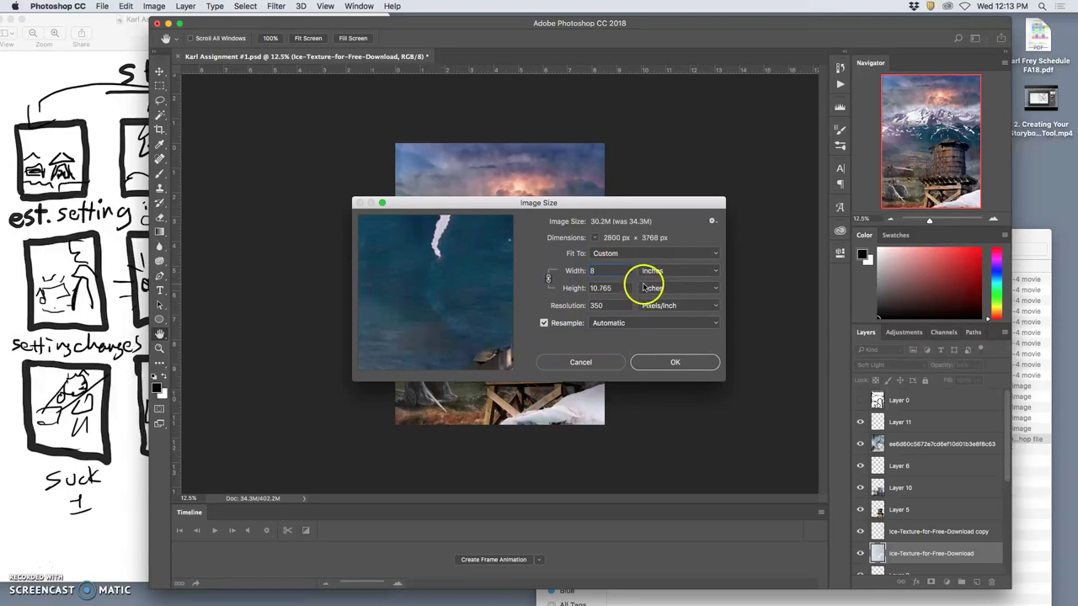
left_click(552, 282)
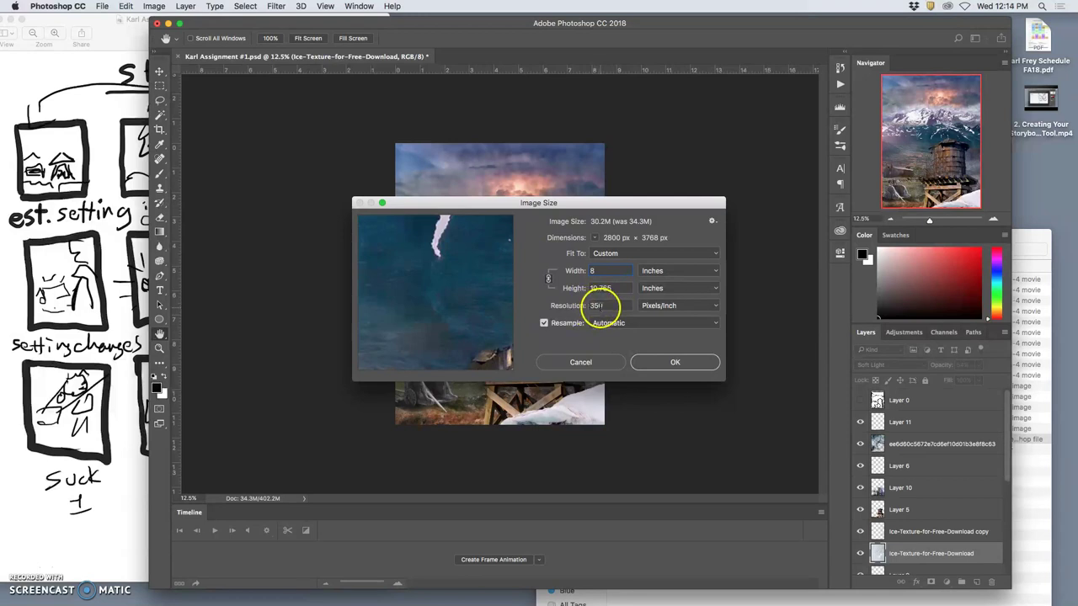
left_click(579, 307)
type("150")
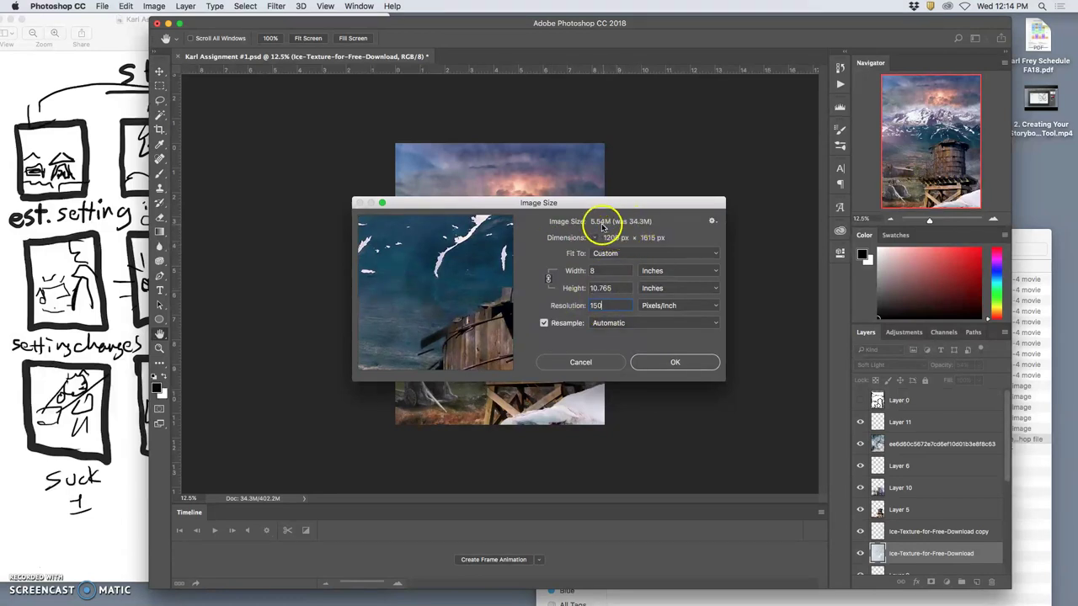
left_click(678, 363)
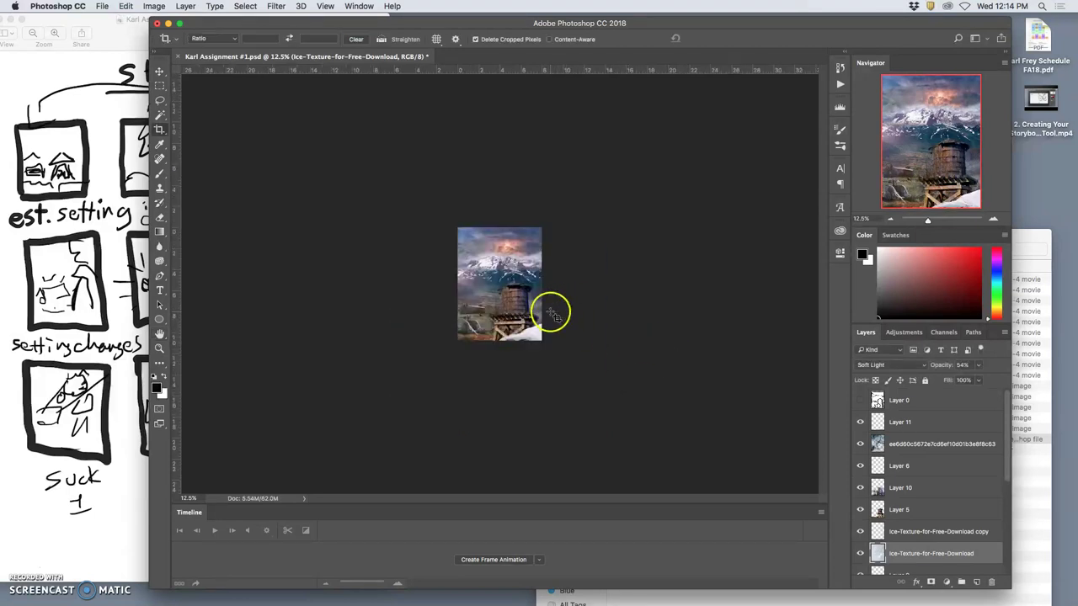
left_click(323, 7)
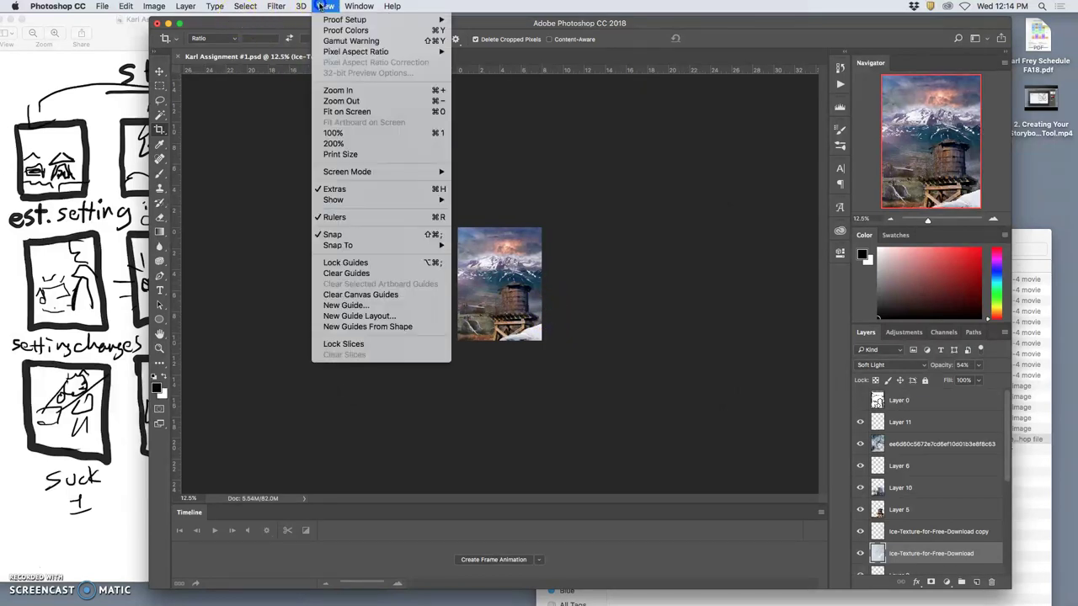
left_click(335, 133)
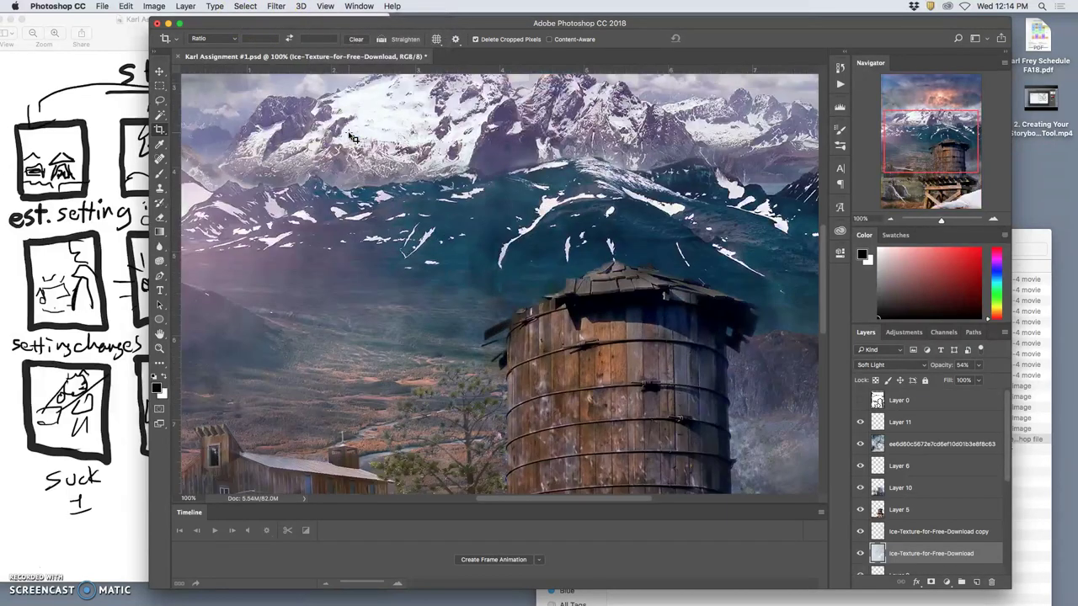
scroll(517, 318, "right", 5)
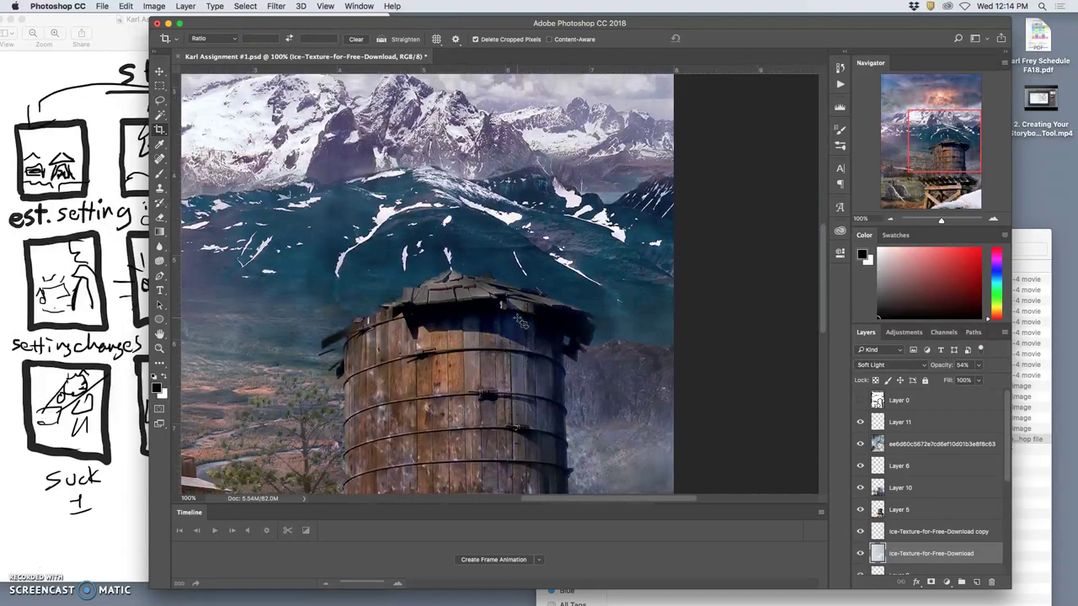
scroll(522, 323, "up", 10)
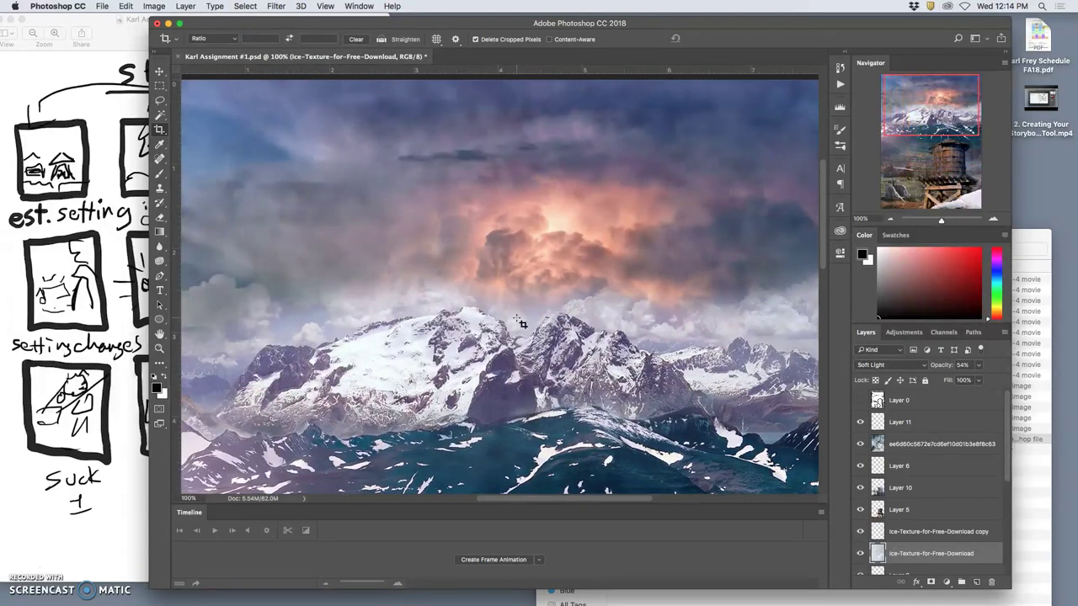
scroll(522, 323, "down", 15)
scroll(522, 324, "up", 6)
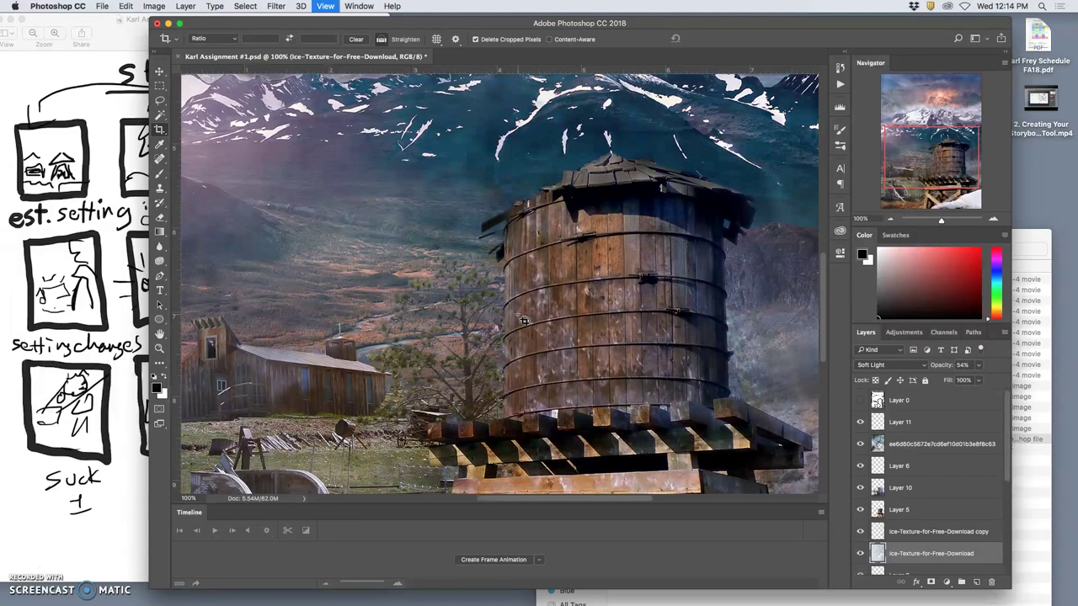
scroll(522, 323, "down", 3)
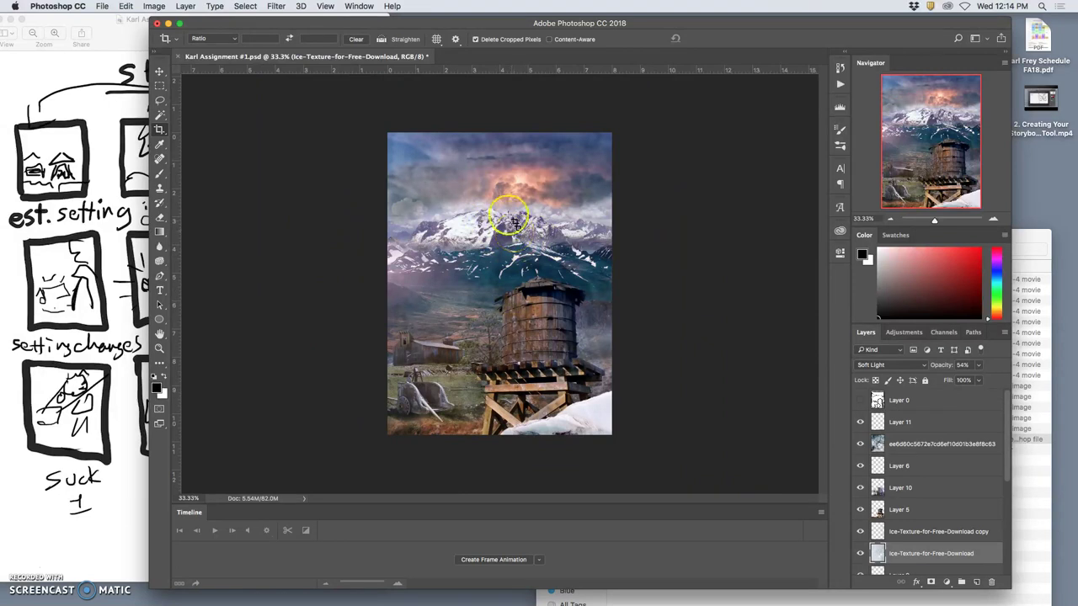
left_click(102, 6)
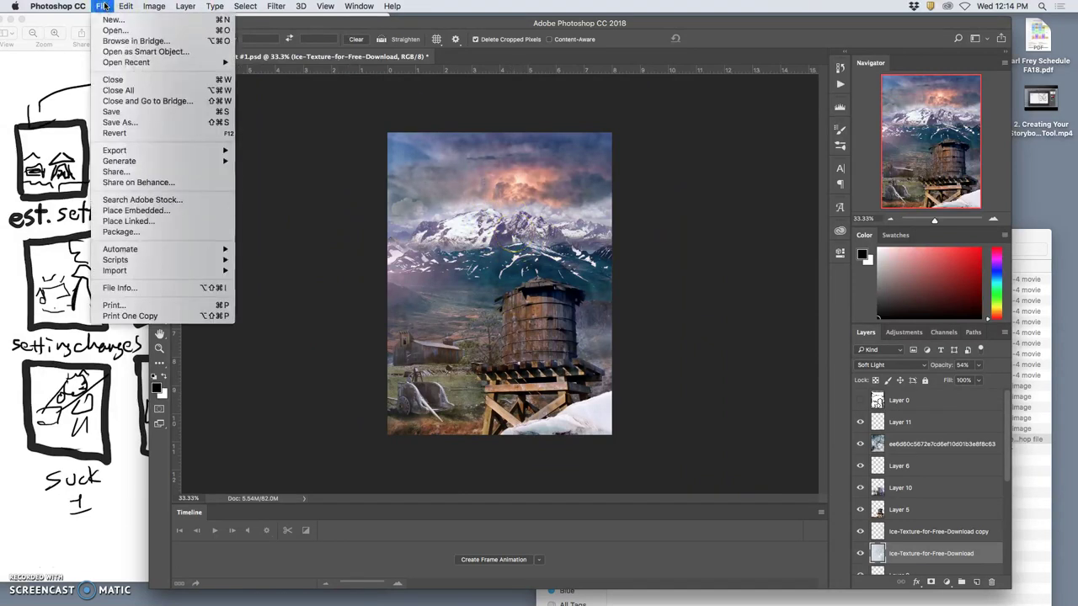
Step: Save As the Assignment #5 Assets .psd, with Desktop as the location
left_click(122, 122)
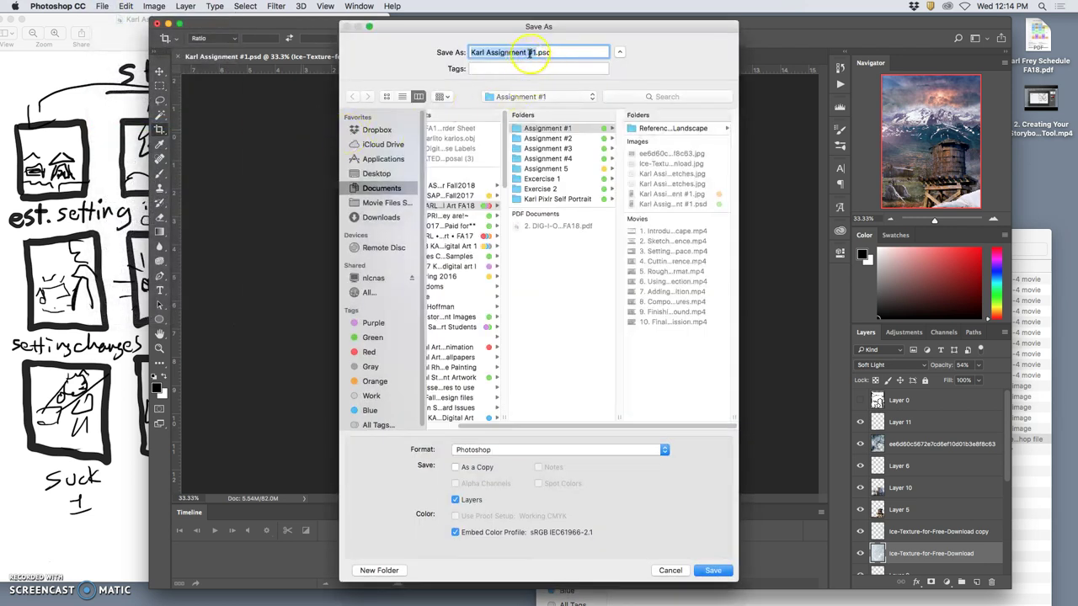
left_click(533, 52)
key("BackSpace")
type("2")
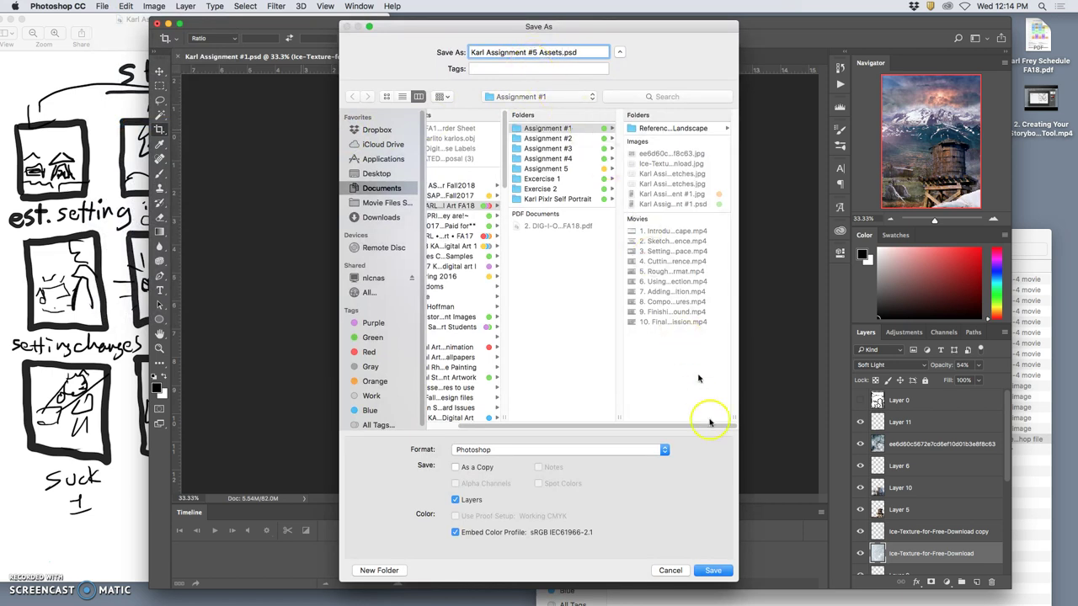
left_click(714, 569)
key("super+d")
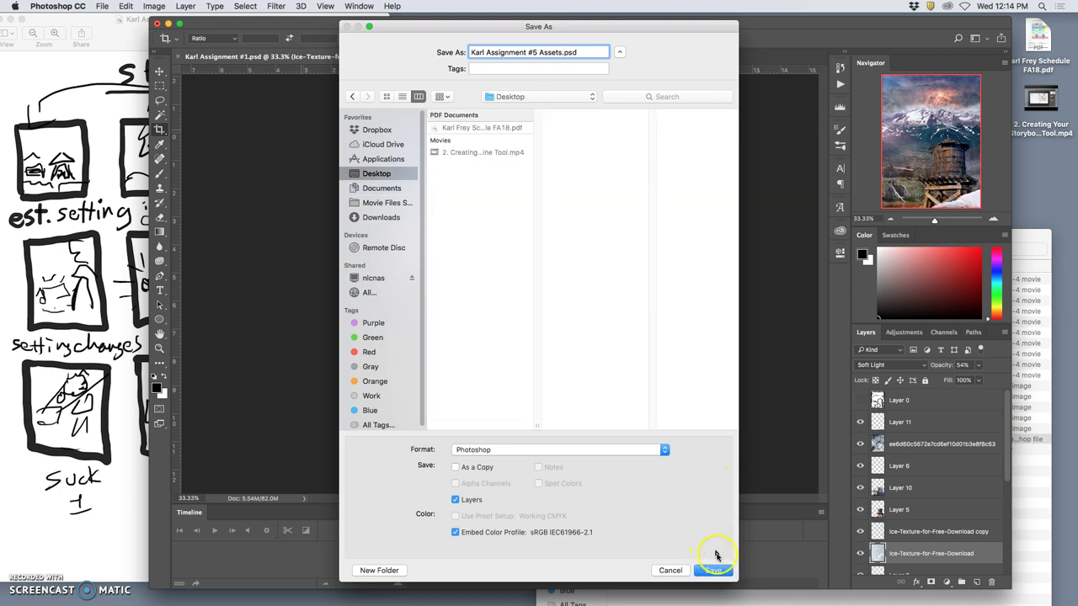
left_click(712, 570)
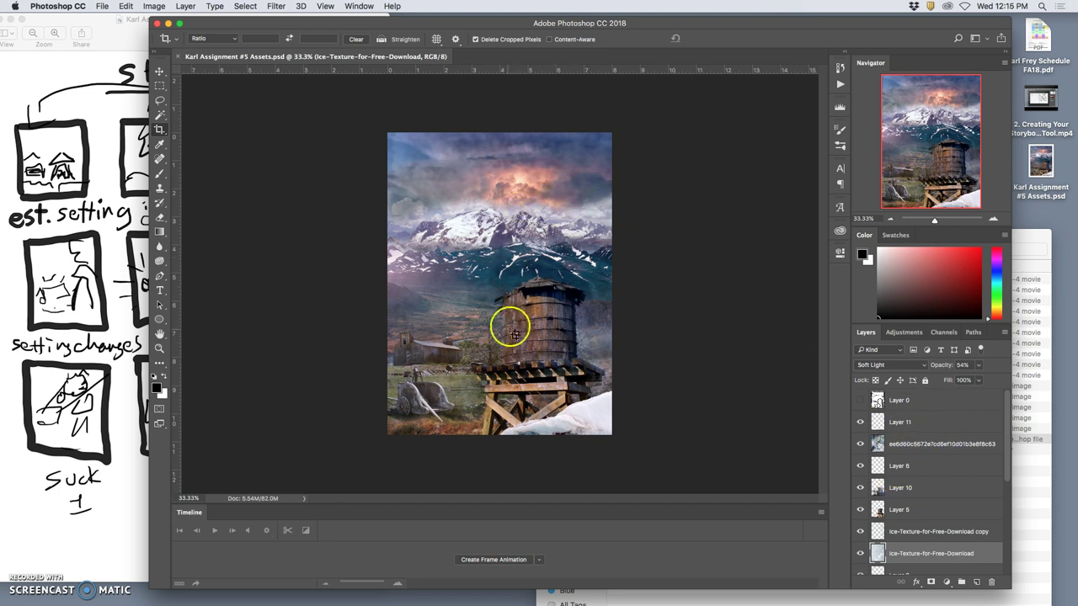
Step: Toggle visibility of Layers 1, 3, 2 and 7 to identify the sky and mountains
scroll(920, 543, "down", 5)
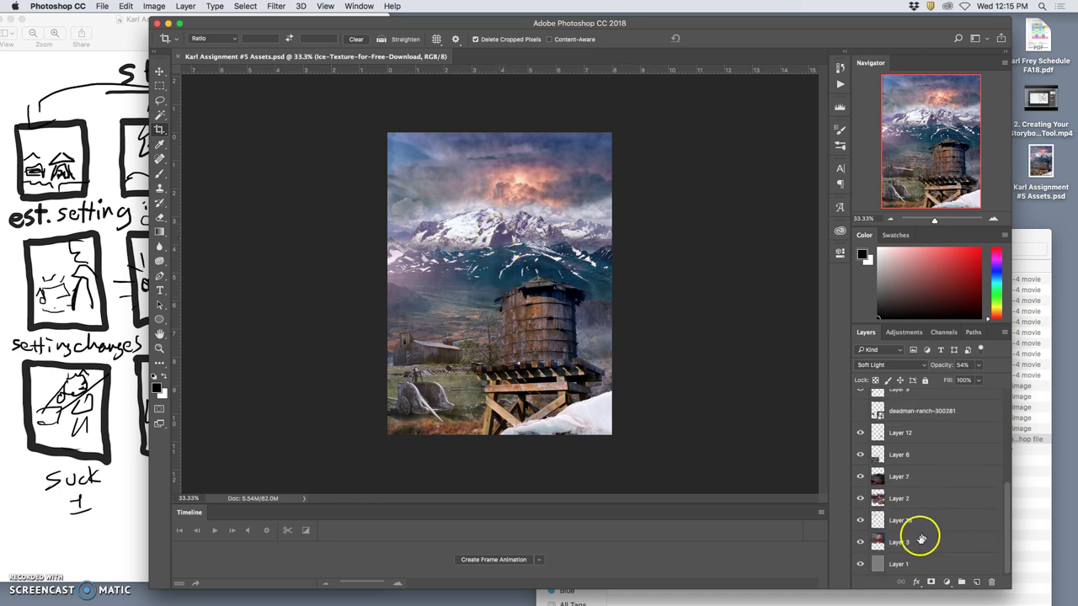
left_click(860, 565)
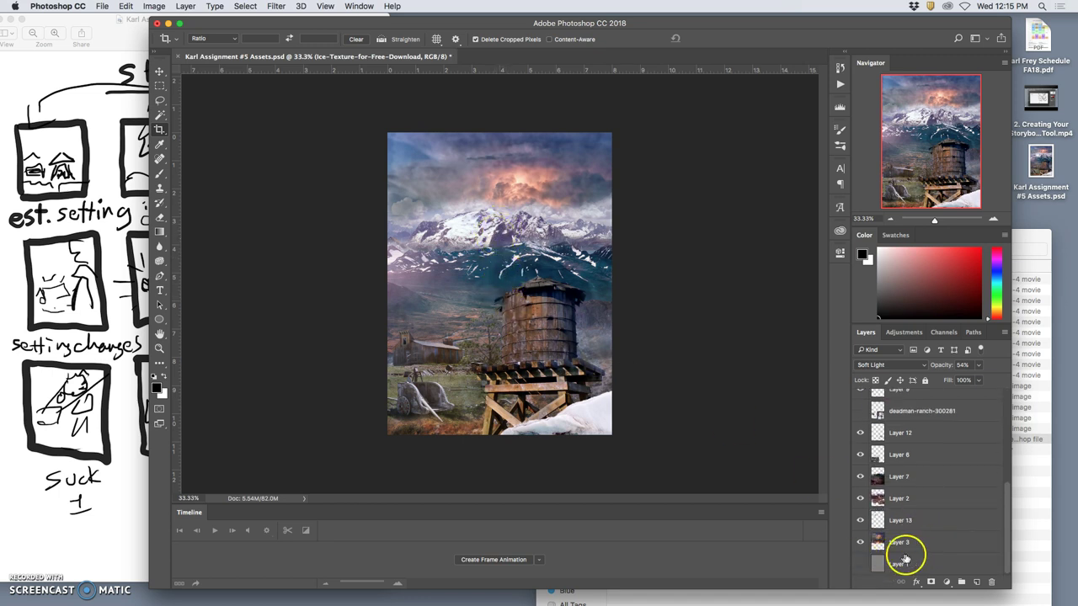
left_click(860, 544)
left_click(859, 543)
left_click(860, 543)
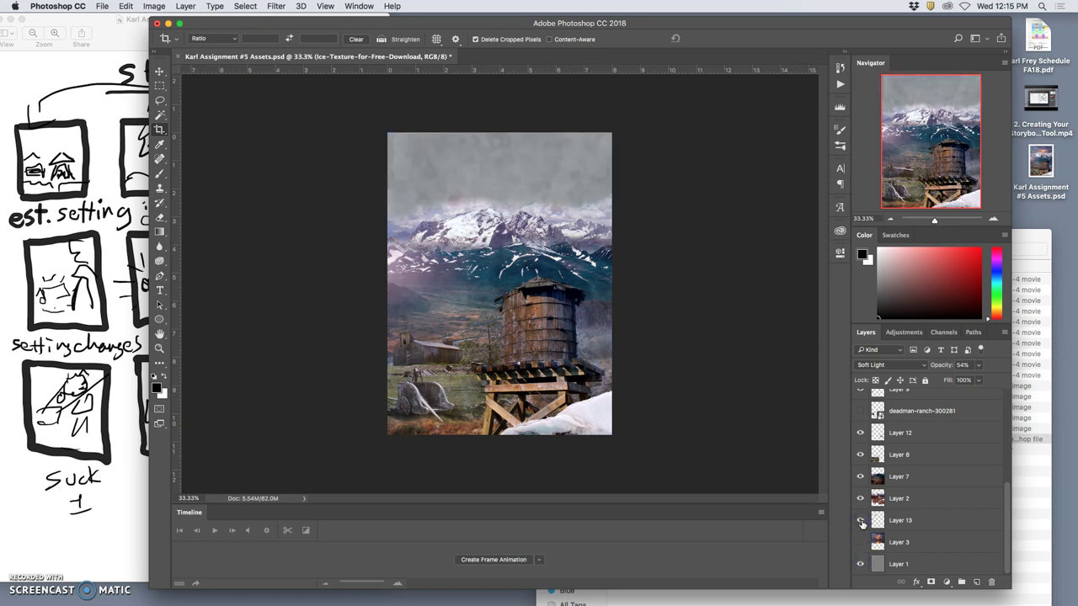
left_click(860, 543)
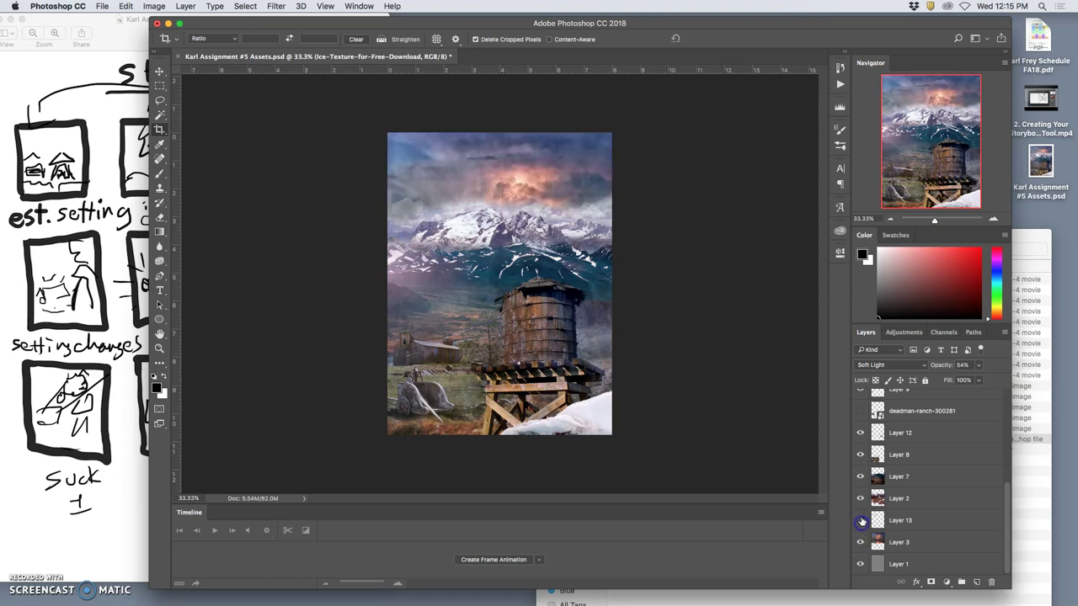
left_click(860, 498)
left_click(860, 498)
left_click(860, 477)
left_click(859, 477)
Step: Hide all four backdrop layers, show them again, and select Layers 7, 2, 13 and 3
left_click(860, 476)
left_click(860, 499)
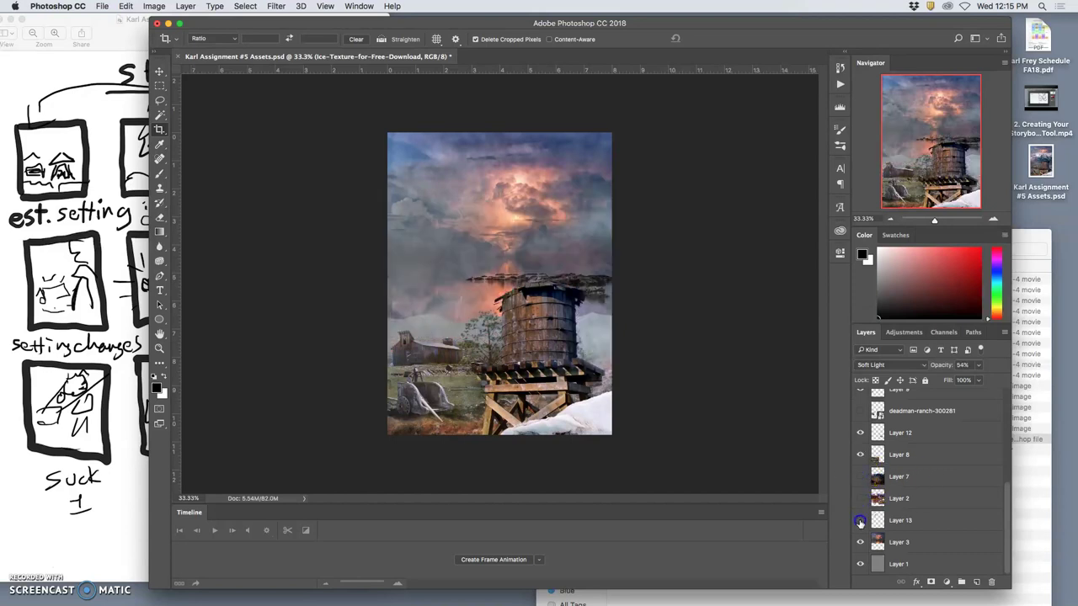
left_click(860, 544)
left_click(860, 565)
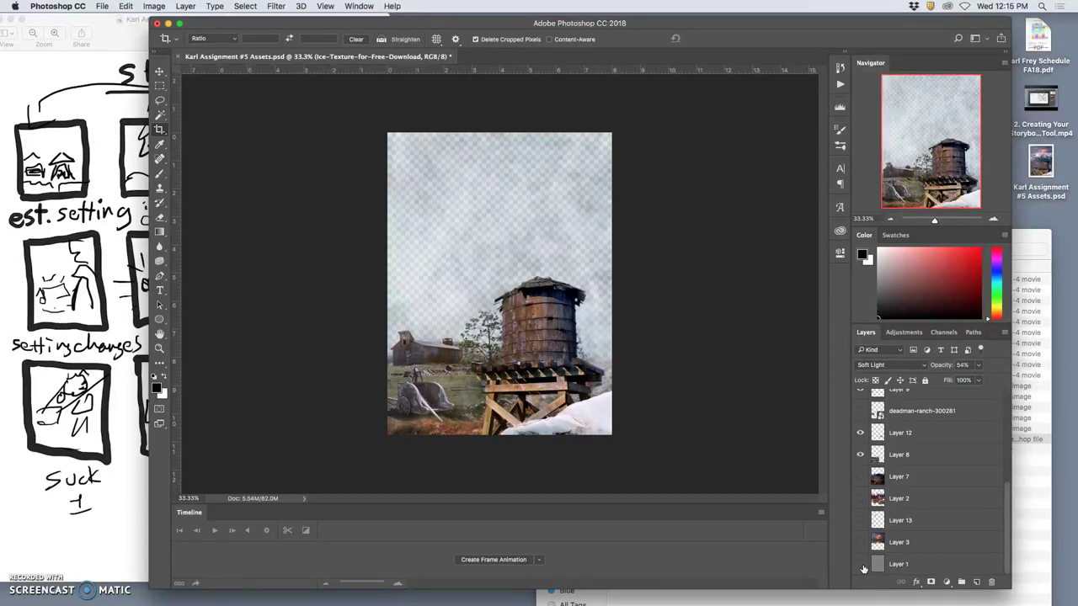
left_click_drag(861, 565, 860, 477)
left_click(898, 485)
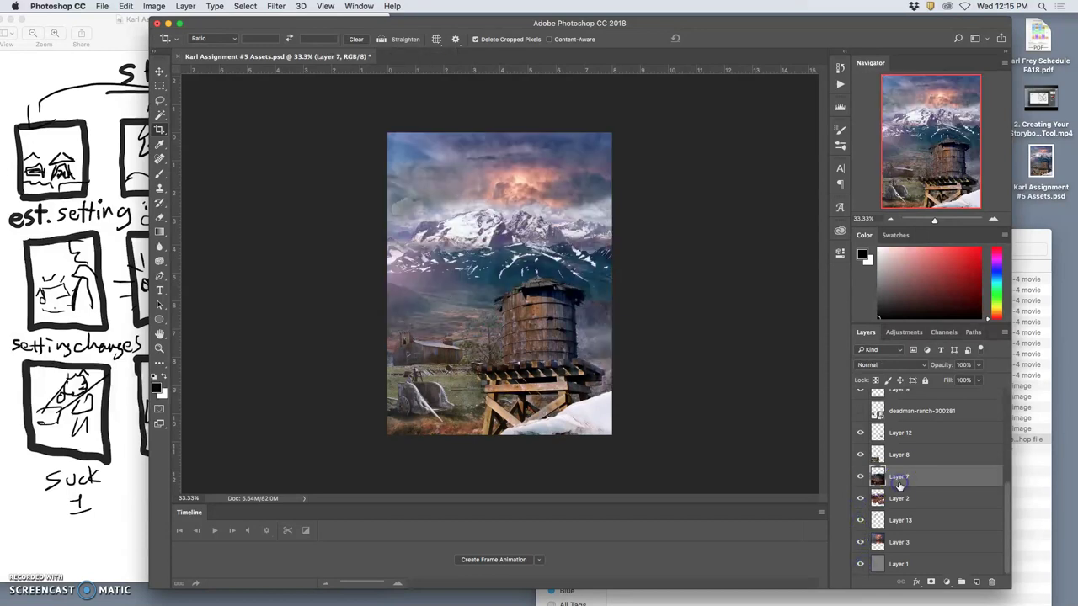
left_click(917, 543, "shift")
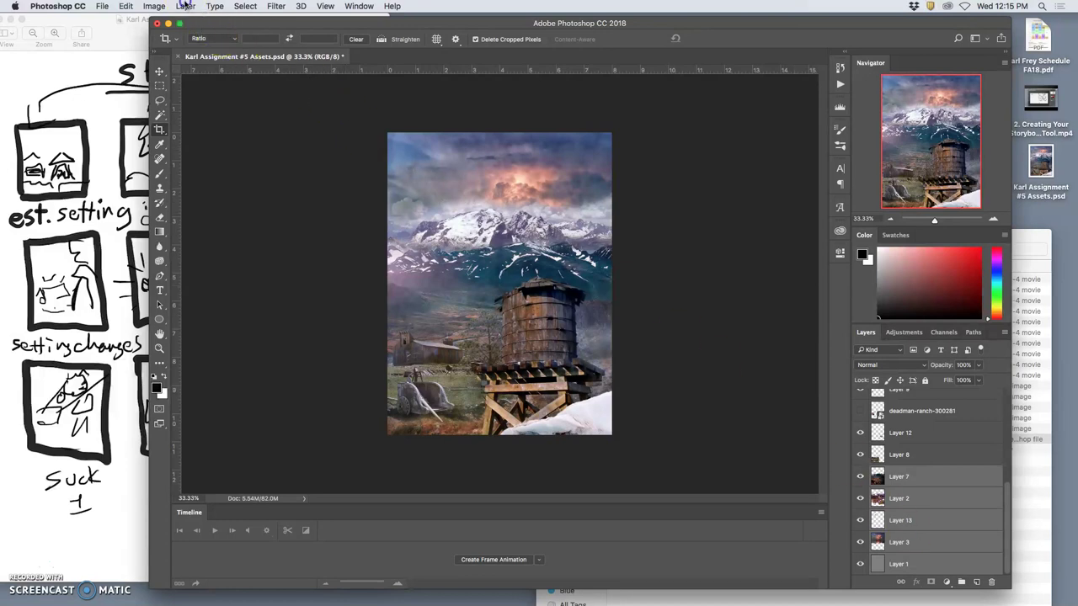
Step: Merge the four backdrop layers with Layer > Merge Layers and name the result Backdrop
left_click(186, 6)
left_click(240, 420)
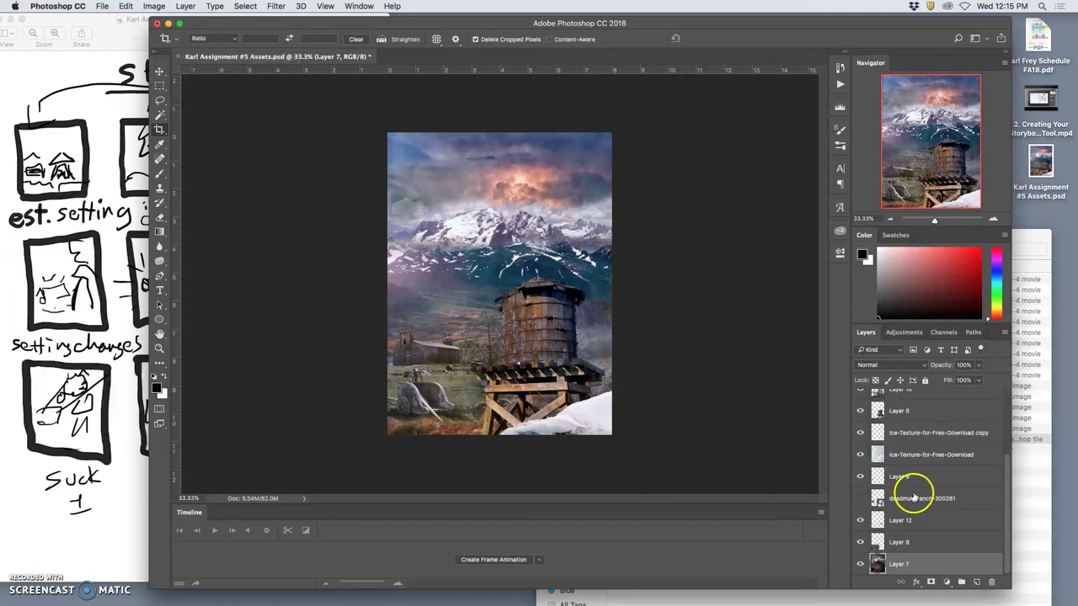
double_click(898, 565)
type("Backdrop")
left_click(893, 570)
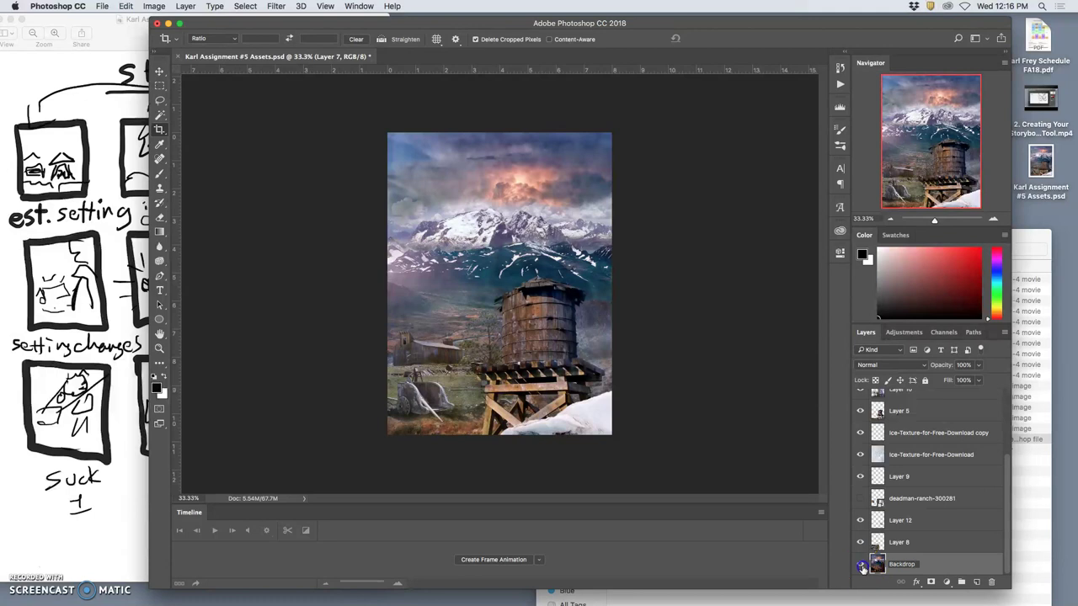
Step: Toggle the Backdrop layer's visibility to check the sky and mountains
left_click(860, 565)
left_click(859, 565)
left_click(860, 564)
left_click(860, 564)
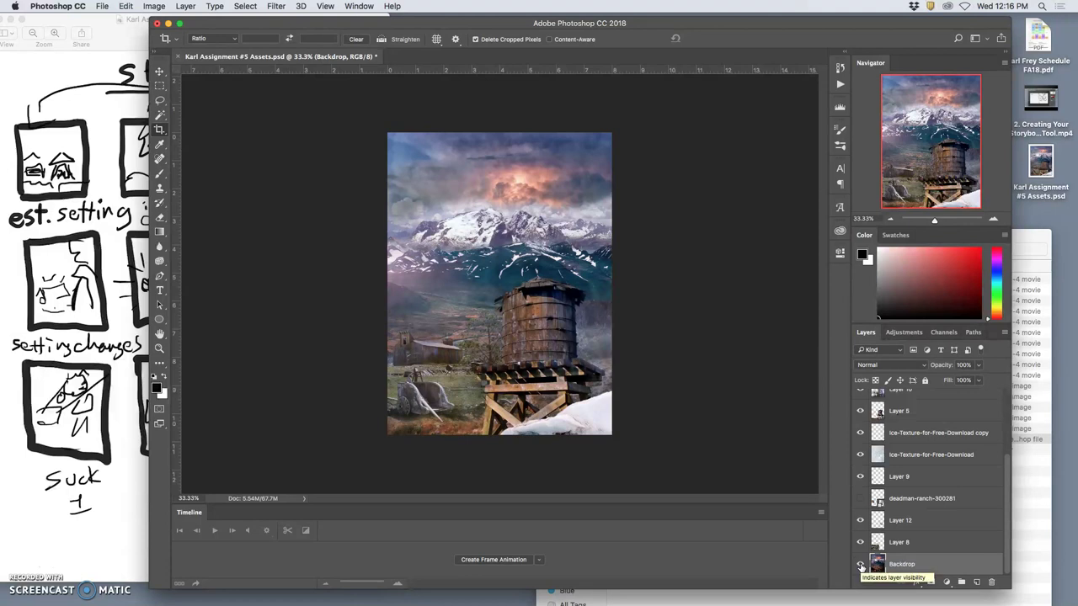
left_click(860, 564)
left_click(860, 565)
left_click(860, 564)
left_click(859, 565)
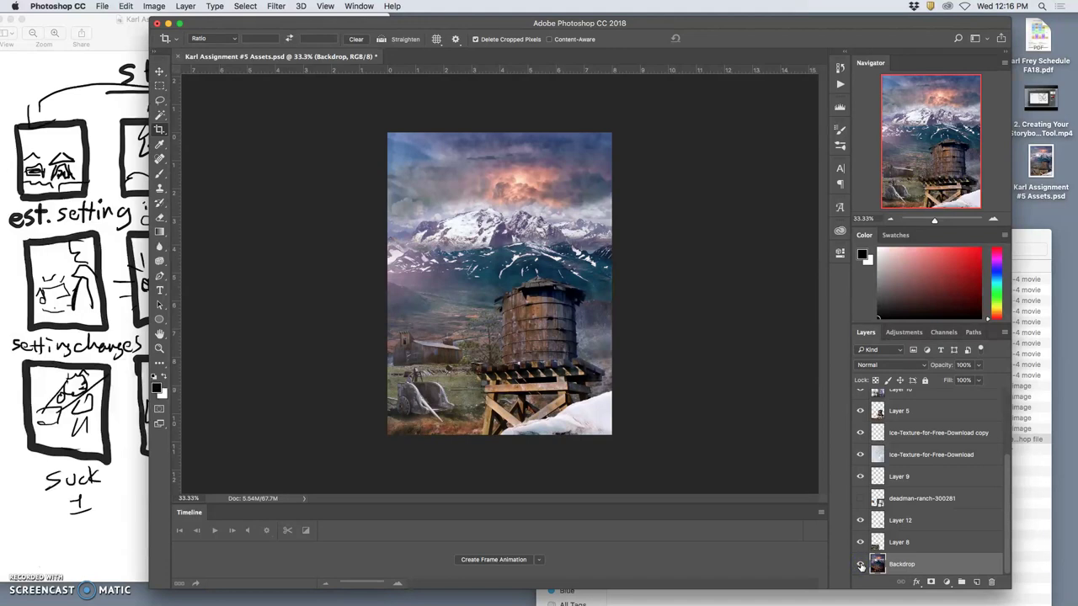
left_click(860, 564)
left_click(860, 564)
Step: Toggle Layer 8 to compare the barn and cart, then select Layer 8
left_click(860, 542)
left_click(860, 542)
left_click(860, 542)
left_click(860, 542)
left_click(860, 542)
left_click(860, 542)
left_click(859, 542)
left_click(860, 543)
left_click(860, 520)
left_click(860, 542)
left_click(860, 542)
left_click(897, 543)
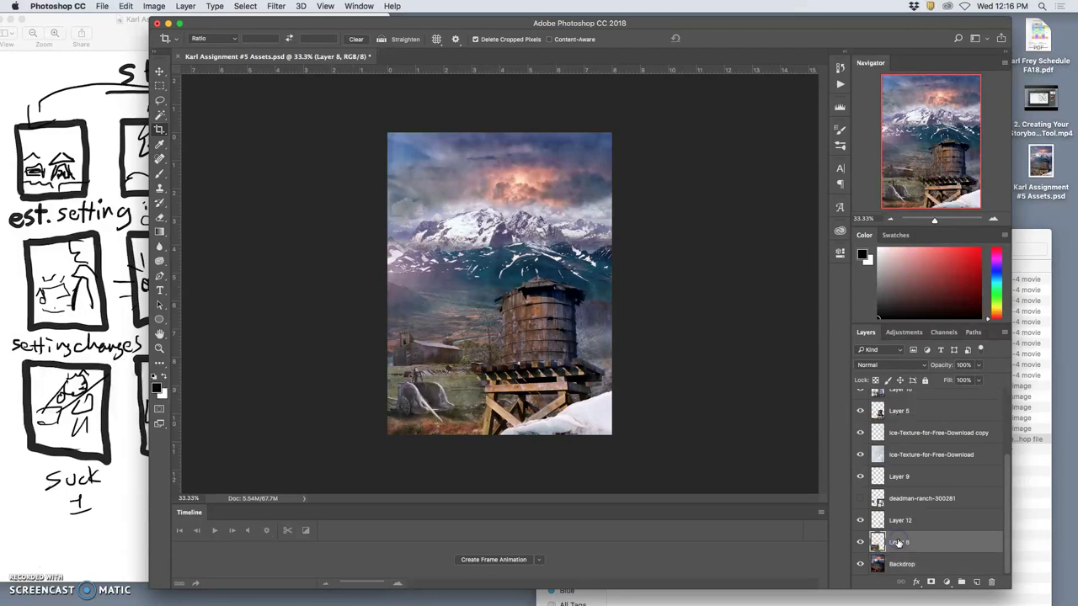
Step: Zoom in and toggle Layer 8's visibility to see what it holds
key("super+equal")
key("super+equal")
scroll(365, 440, "down", 3)
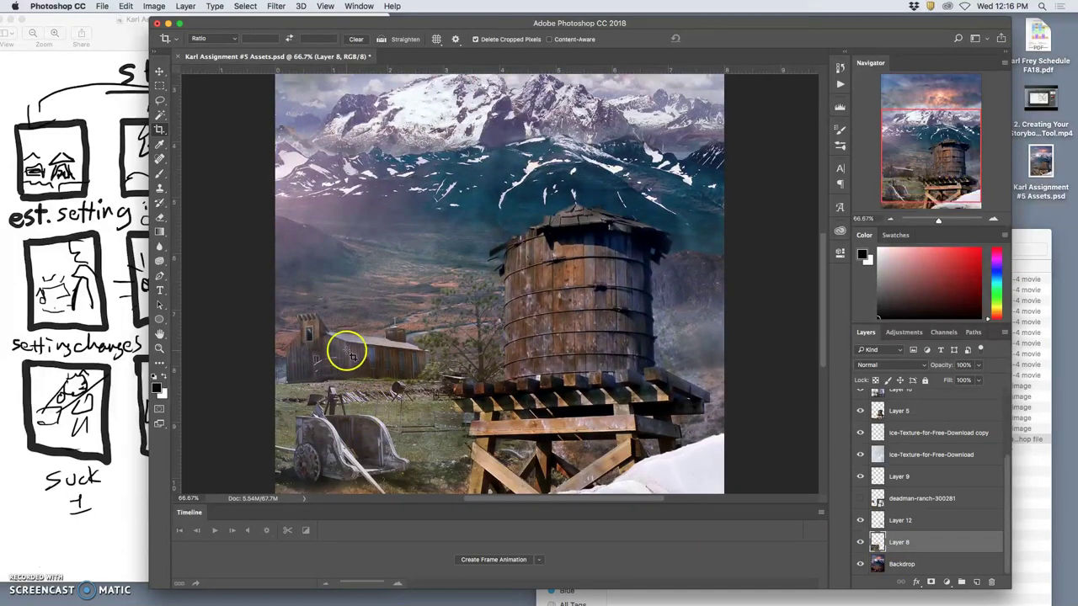
left_click(860, 542)
left_click(859, 542)
left_click(860, 542)
left_click(860, 543)
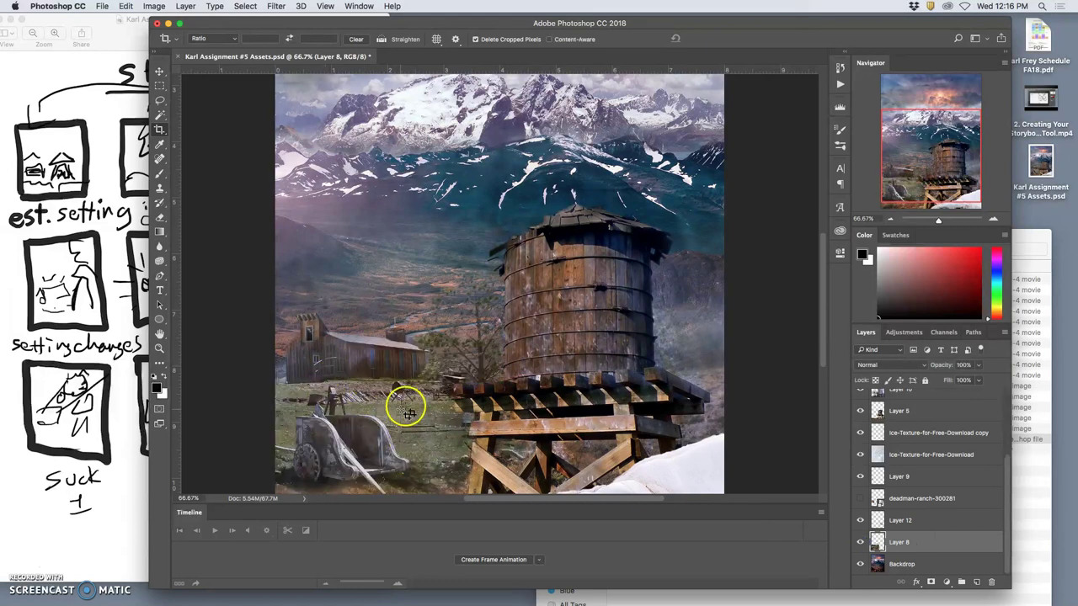
Step: Lasso around the barn on Layer 8 and copy it to a new layer
left_click(159, 100)
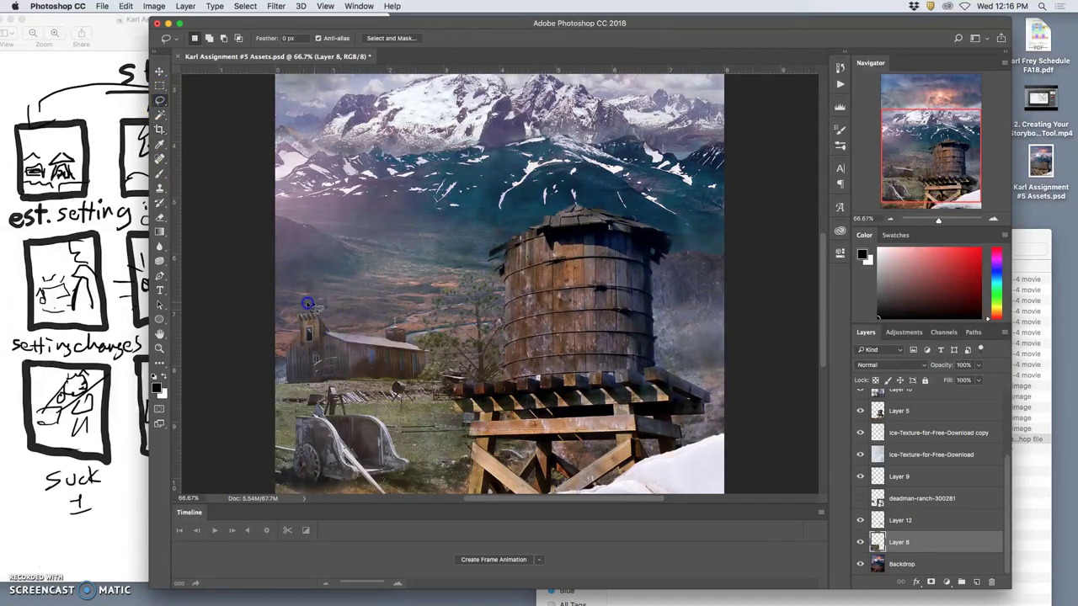
mouse_move(302, 305)
left_mouse_down()
mouse_move(279, 344)
mouse_move(287, 381)
mouse_move(390, 381)
left_mouse_up()
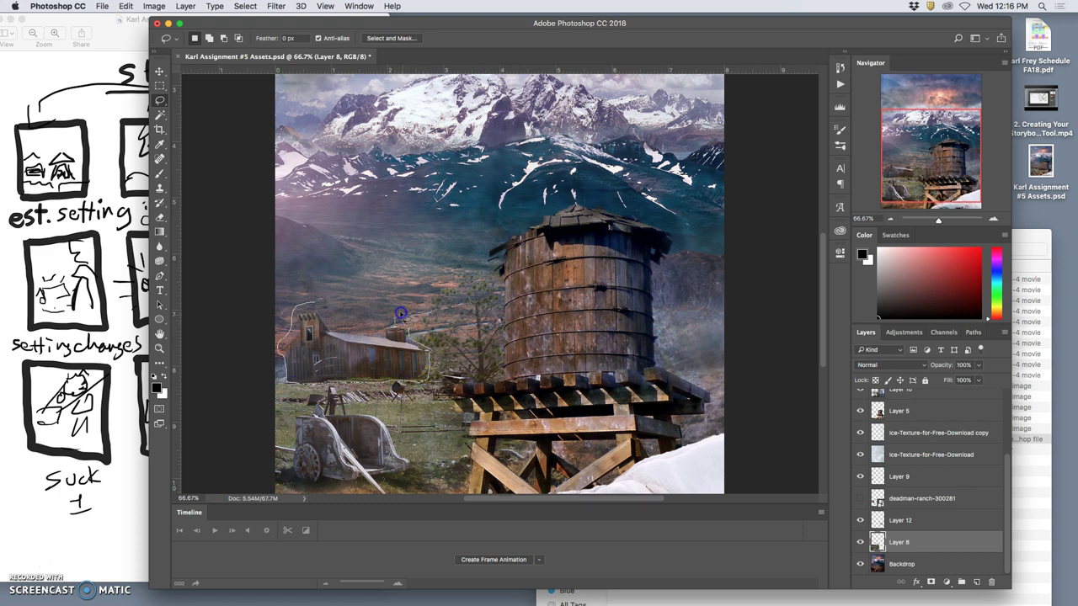
left_click_drag(400, 313, 342, 322)
key("super+j")
Step: Check the copied barn against Layers 8 and 12, then name the new layer 'church asset'
scroll(931, 554, "down", 2)
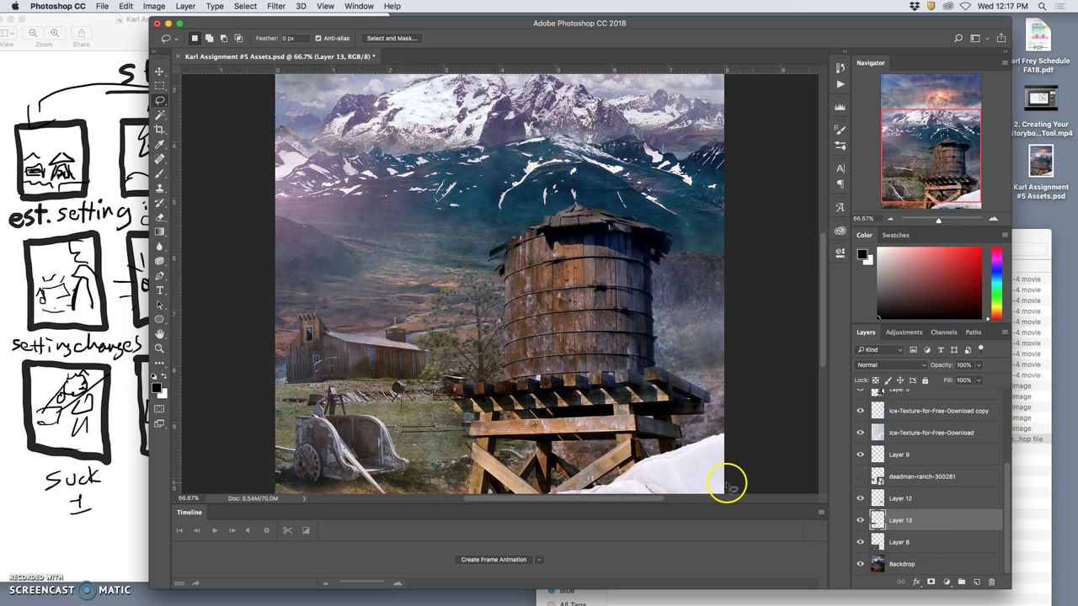
left_click(861, 542)
left_click(862, 543)
left_click(861, 542)
left_click(860, 544)
left_click(860, 543)
left_click(862, 544)
left_click(861, 501)
left_click(862, 500)
left_click(898, 523)
type("cru")
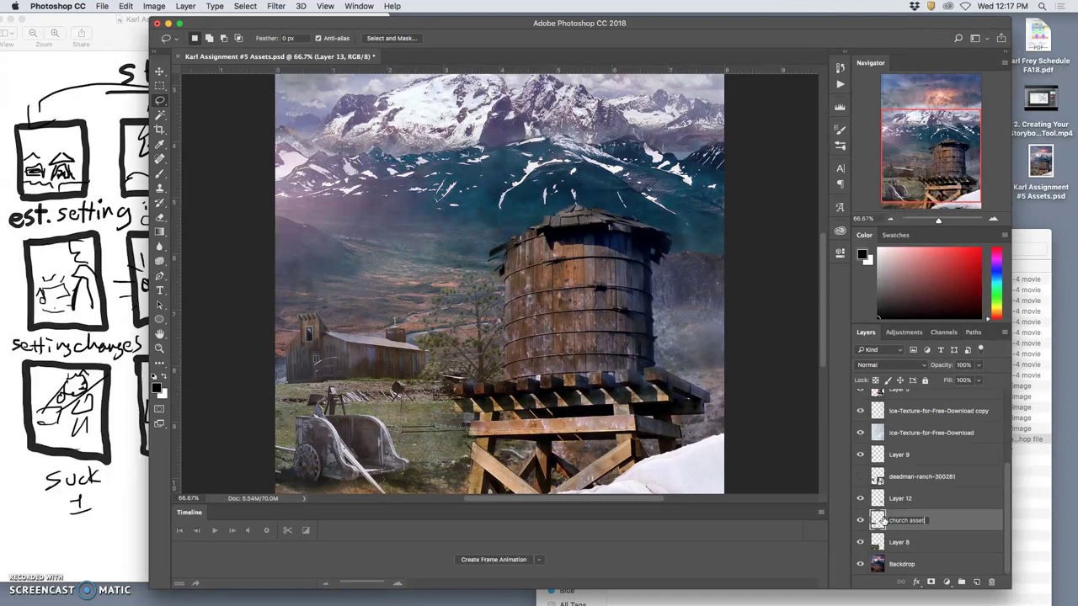
type("rch asset")
Step: Confirm the church asset layer name, then inspect and select Layer 8
left_click(914, 516)
left_click(860, 542)
left_click(860, 542)
left_click(893, 543)
left_click(860, 544)
left_click(860, 544)
left_click(859, 544)
left_click(859, 544)
left_click(860, 544)
left_click(860, 544)
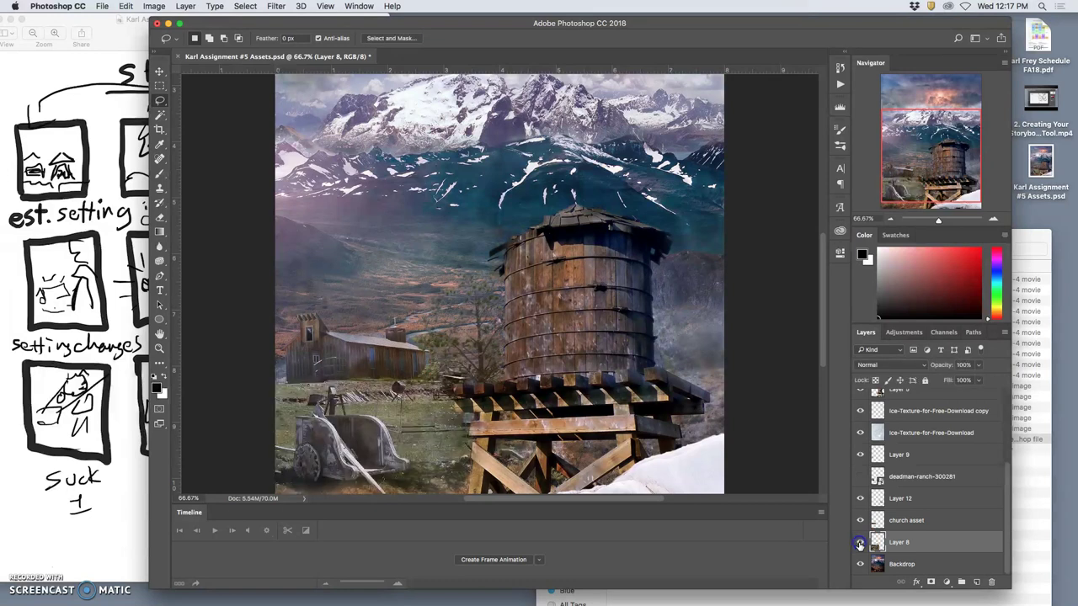
left_click(902, 543)
Step: Reorder Layer 8 and Layer 12 together and merge them with Cmd+E
left_click_drag(902, 543, 862, 522)
left_click(862, 523)
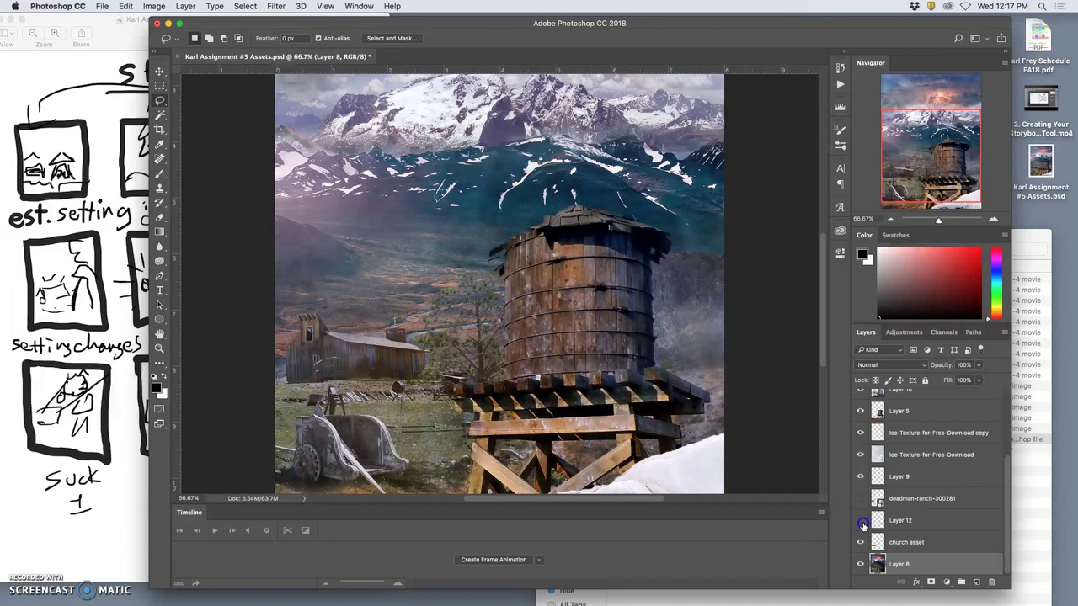
left_click(861, 522)
left_click_drag(893, 525, 899, 548)
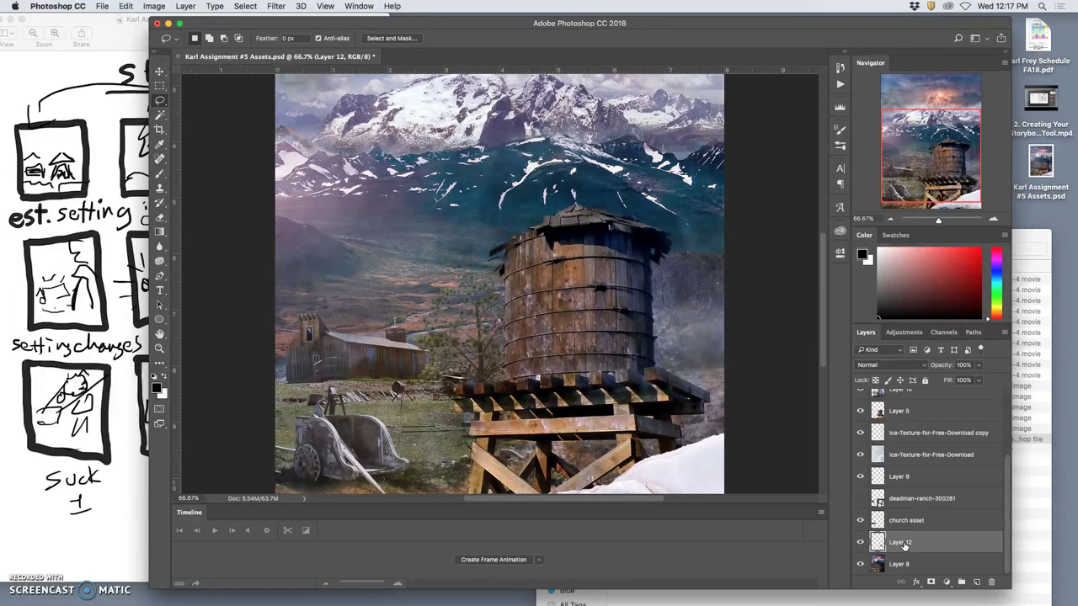
left_click(909, 564, "shift")
key("super+e")
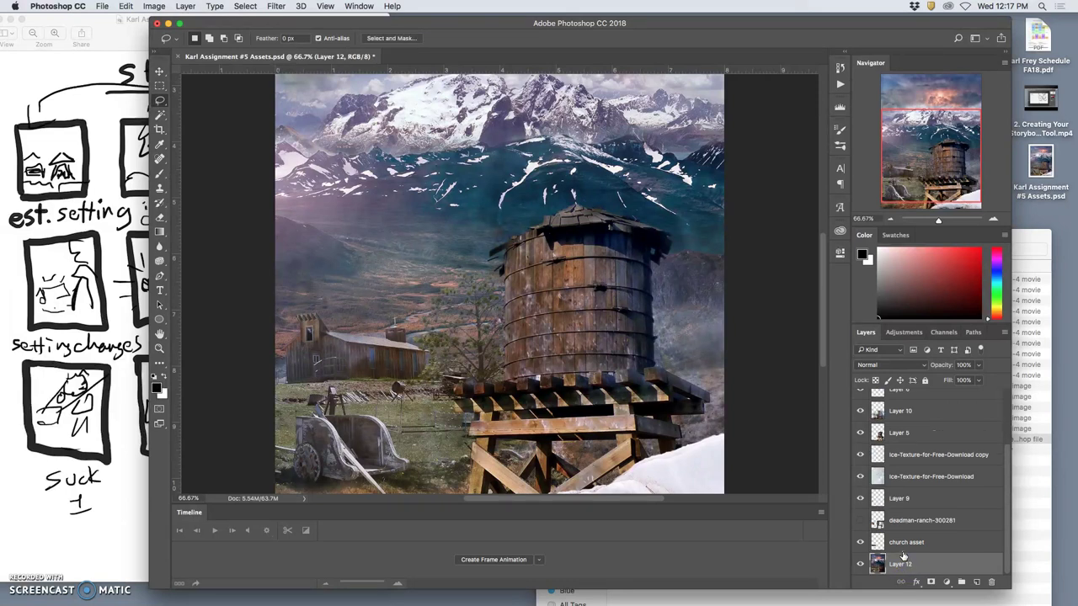
left_click(909, 556)
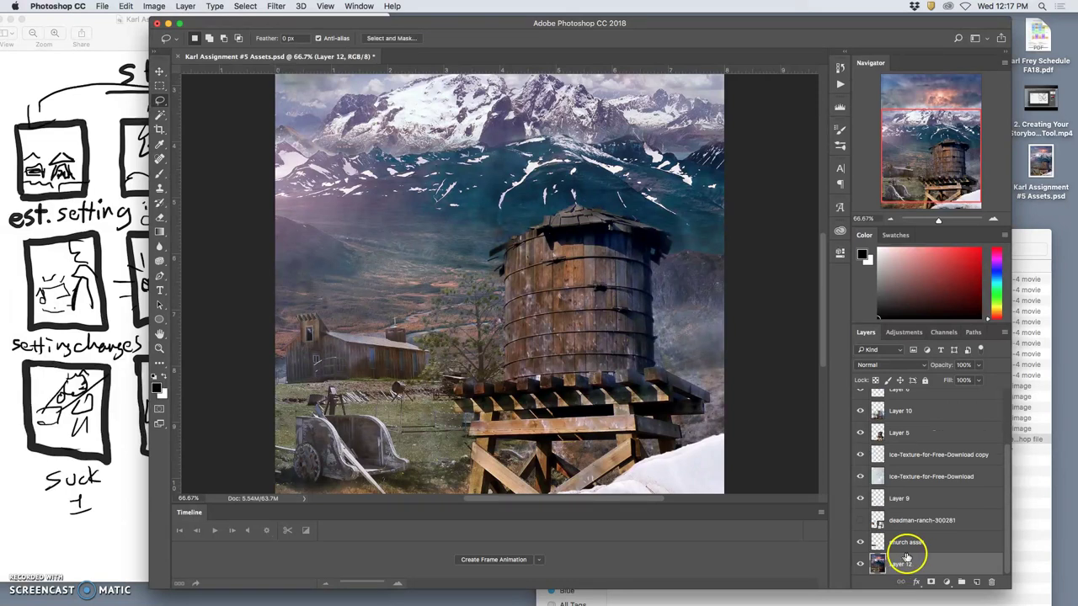
Step: Check the deadman-ranch layer and delete it
left_click(859, 521)
left_click(860, 520)
left_click(902, 522)
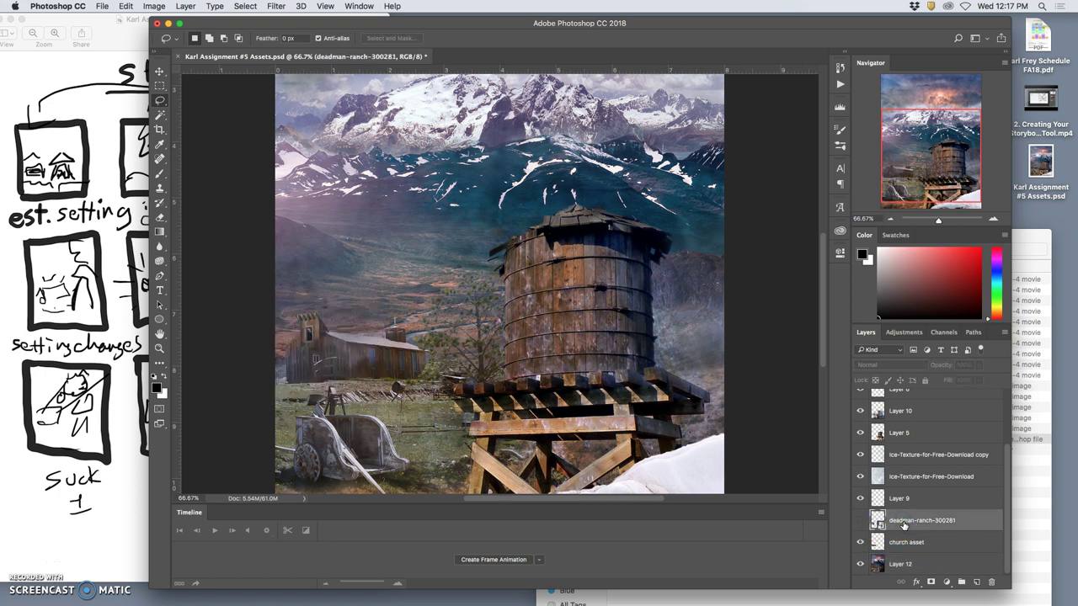
key("Delete")
Step: Merge the church asset layer into Layer 9
left_click(862, 520)
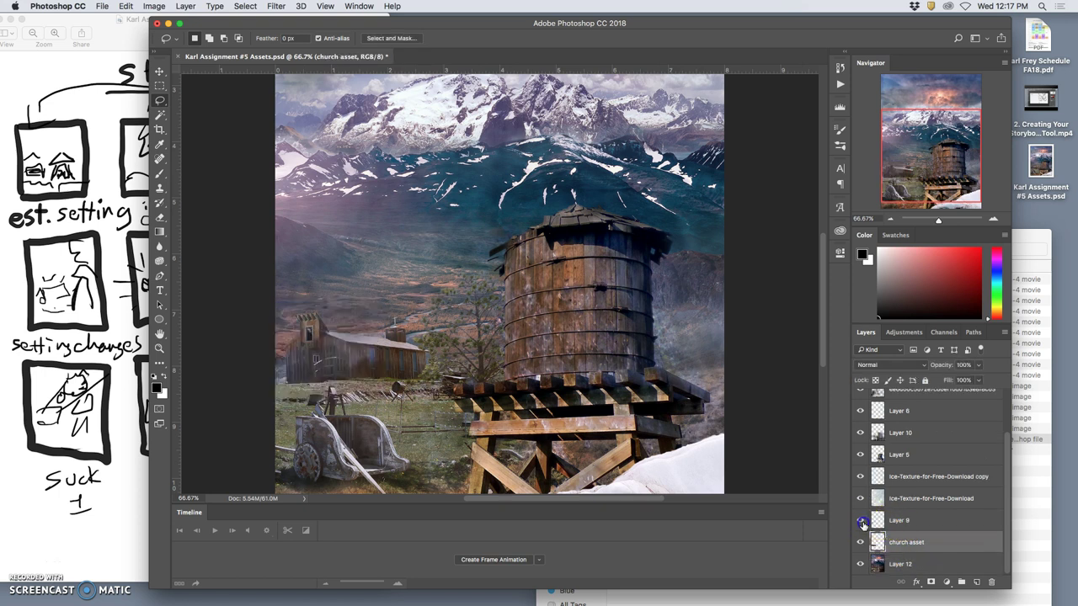
left_click(861, 521)
left_click(899, 522)
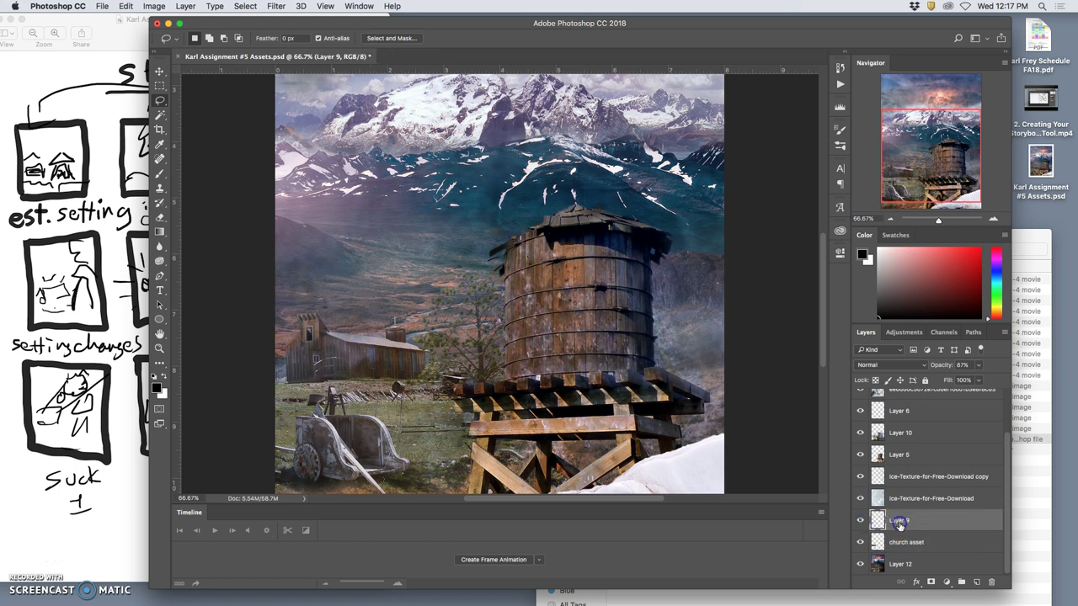
left_click(907, 543, "shift")
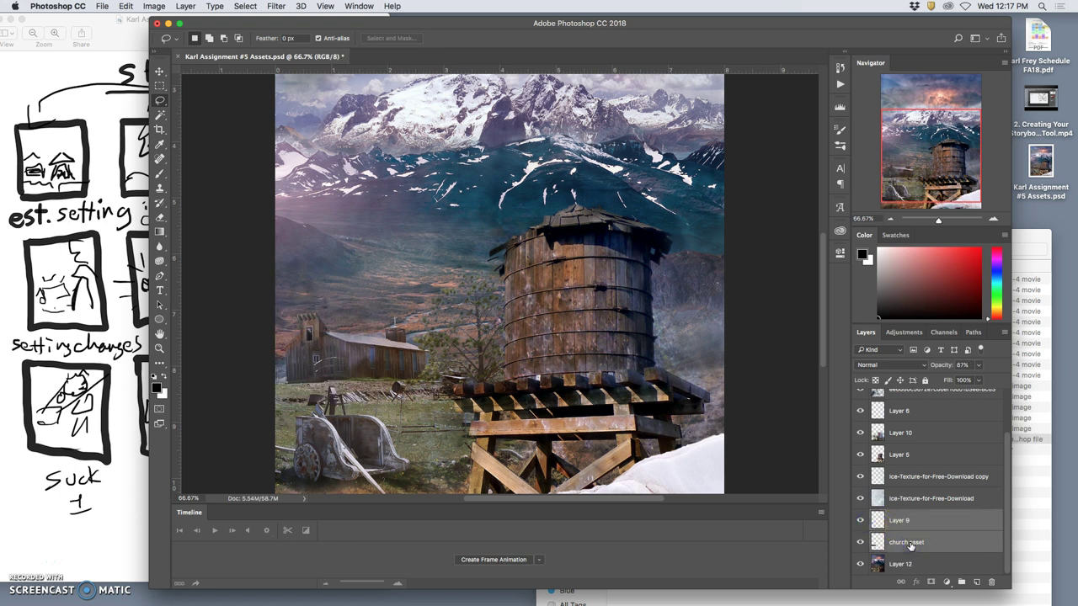
key("ctrl+e")
Step: Hide the mountain backdrop and toggle Layer 9 to isolate the barn
left_click(864, 543)
left_click(863, 544)
left_click(862, 544)
left_click(861, 544)
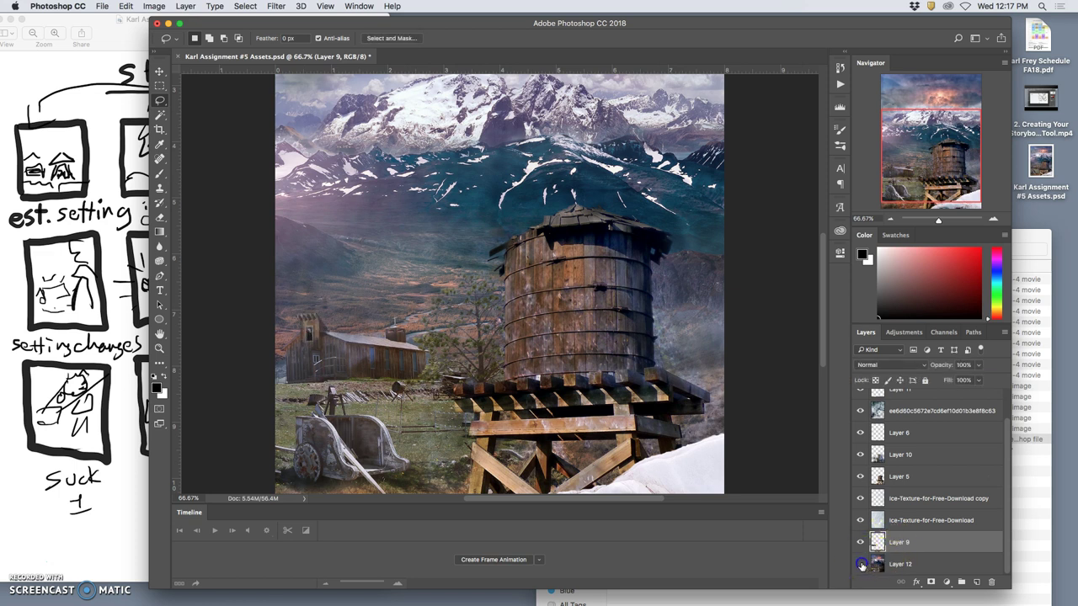
left_click(860, 565)
left_click(861, 544)
left_click(861, 544)
left_click(861, 544)
left_click(860, 544)
left_click(860, 544)
left_click(861, 544)
left_click(860, 544)
left_click(861, 544)
left_click(861, 544)
left_click(861, 544)
left_click(860, 544)
left_click(861, 544)
left_click(861, 544)
left_click(861, 544)
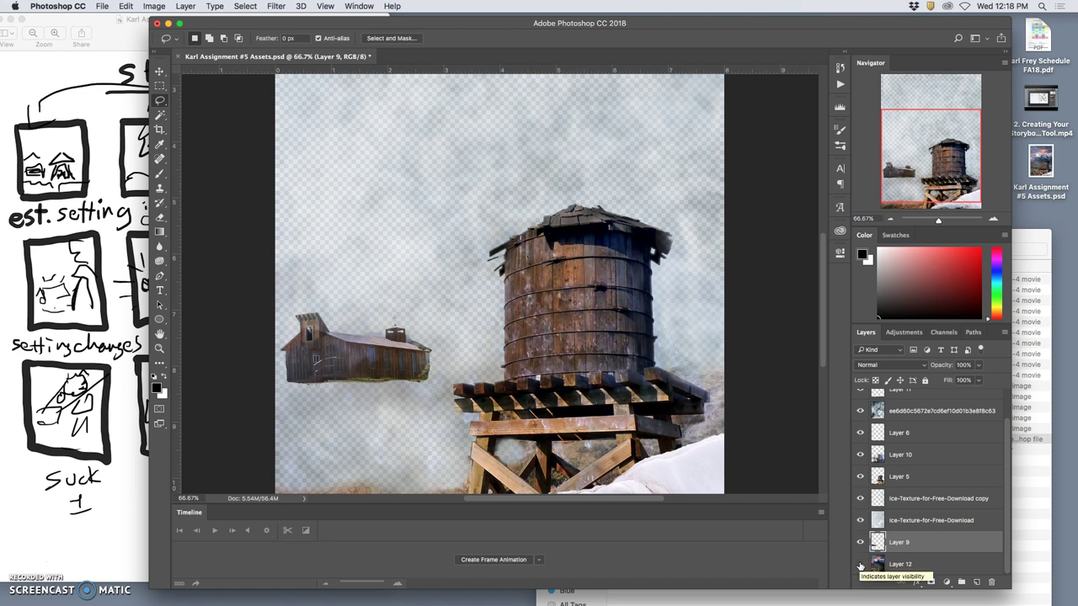
Step: Show the mountain backdrop again and move Ice-Texture-for-Free-Download below Layer 9
left_click(860, 566)
left_click(861, 521)
left_click(861, 520)
left_click(860, 520)
left_click(861, 520)
left_click_drag(869, 519, 896, 544)
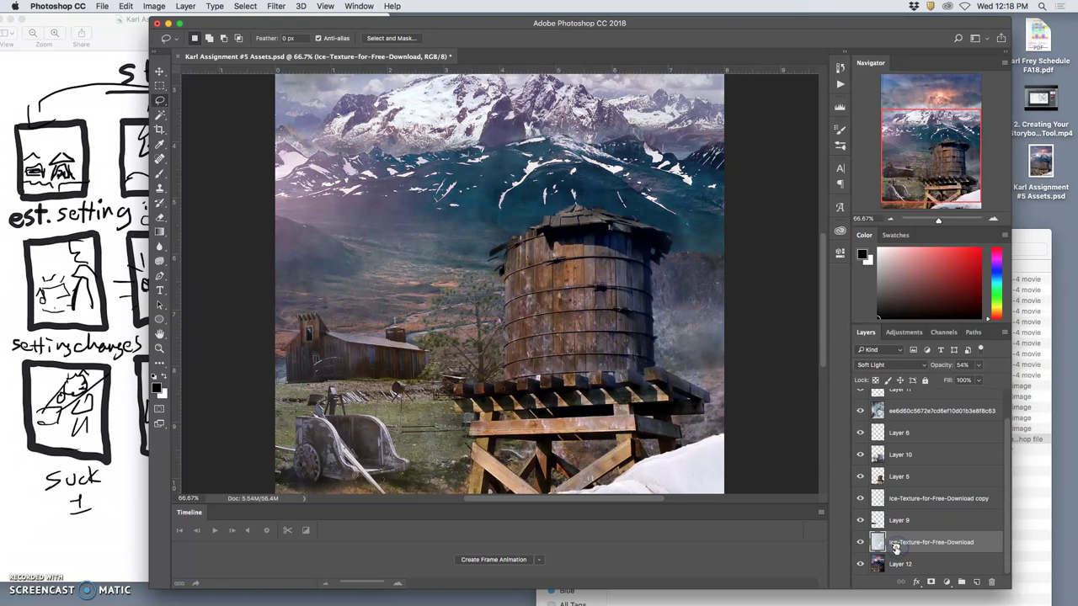
Step: Compare the Ice-Texture layers and keep the Ice-Texture copy above Layer 9
left_click(860, 543)
left_click(860, 542)
left_click(860, 543)
left_click(859, 543)
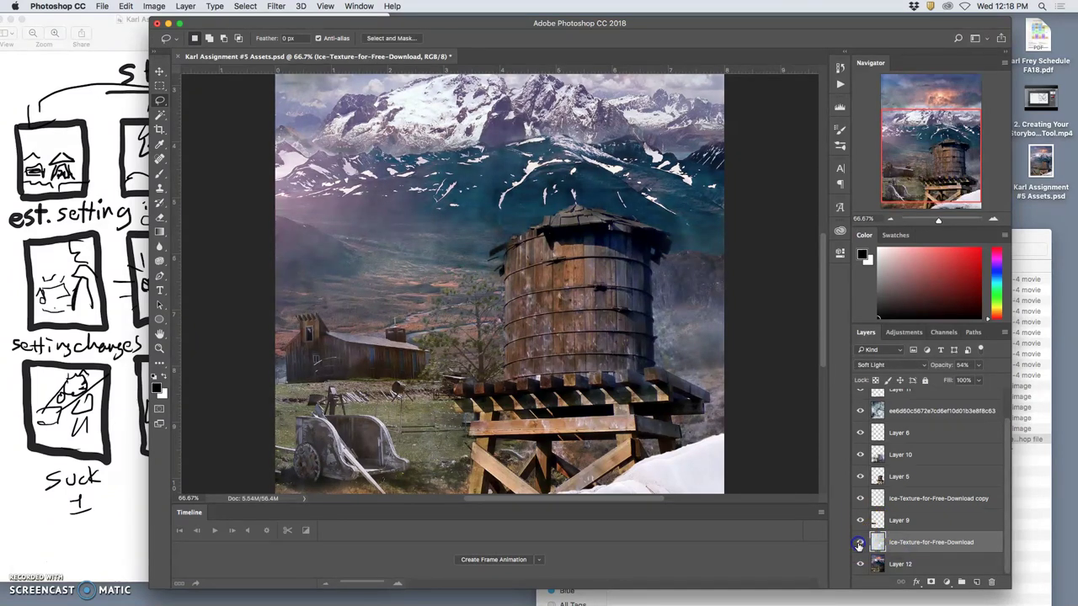
left_click(860, 499)
left_click(860, 499)
left_click(860, 499)
left_click(860, 498)
left_click_drag(902, 498, 900, 530)
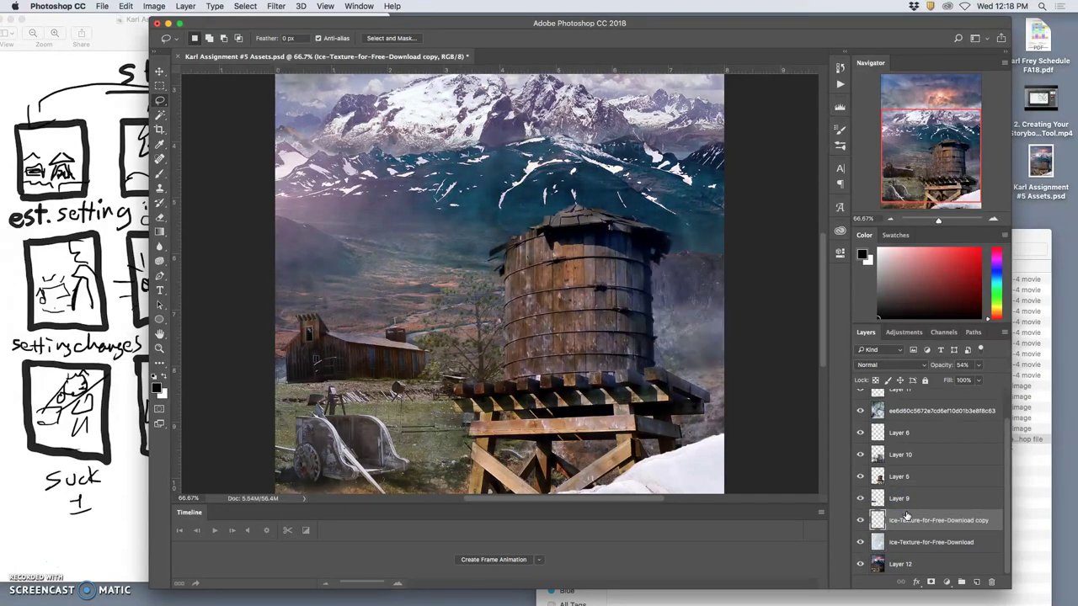
left_click(901, 536)
left_click_drag(900, 527, 895, 496)
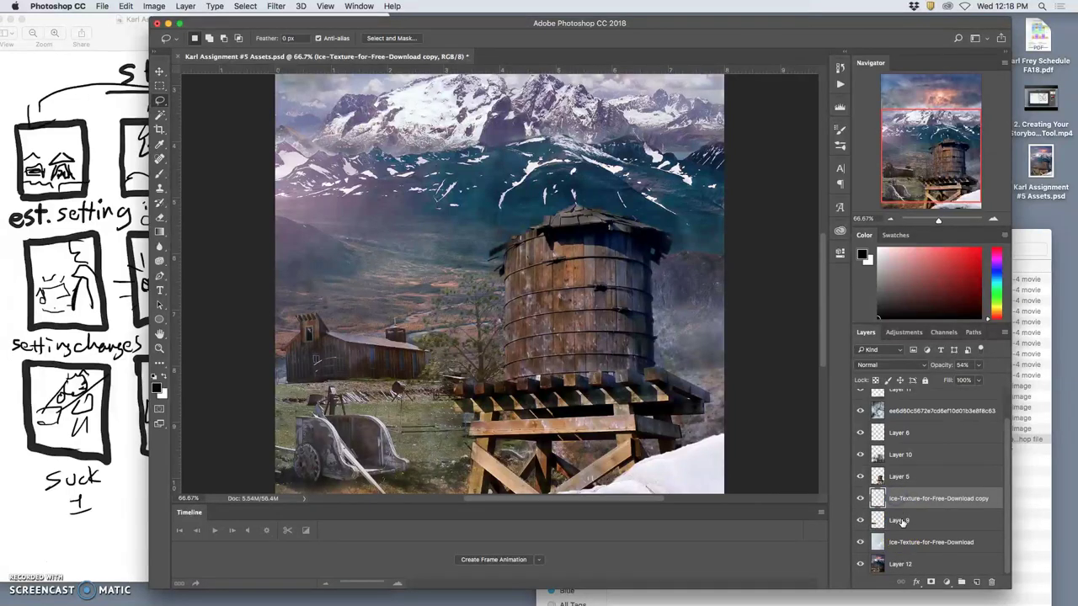
Step: Rename the water tower layer, Layer 5, to Watertower
left_click(861, 477)
left_click(861, 477)
double_click(860, 476)
double_click(900, 477)
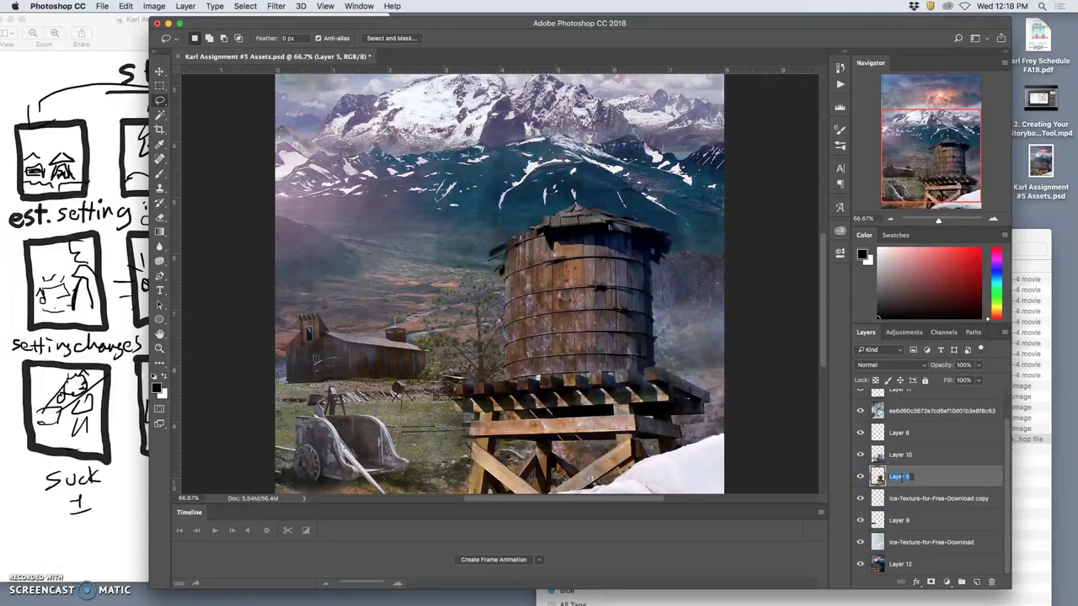
type("Watertower")
left_click(926, 475)
left_click(906, 455)
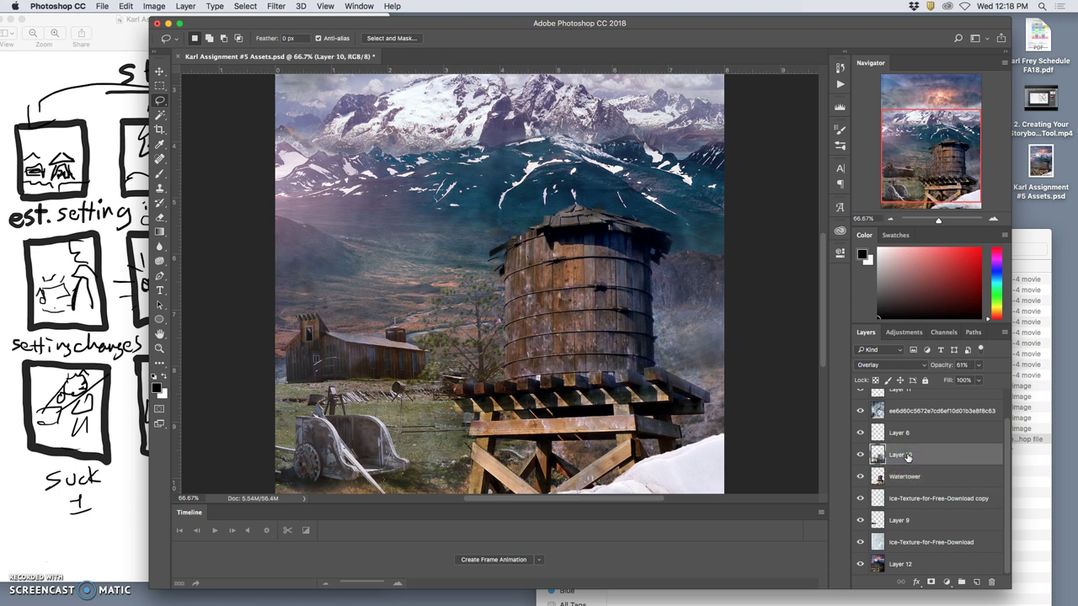
Step: Toggle Layers 10, 6 and 11 to identify what each contains
left_click(860, 454)
left_click(861, 455)
left_click(860, 455)
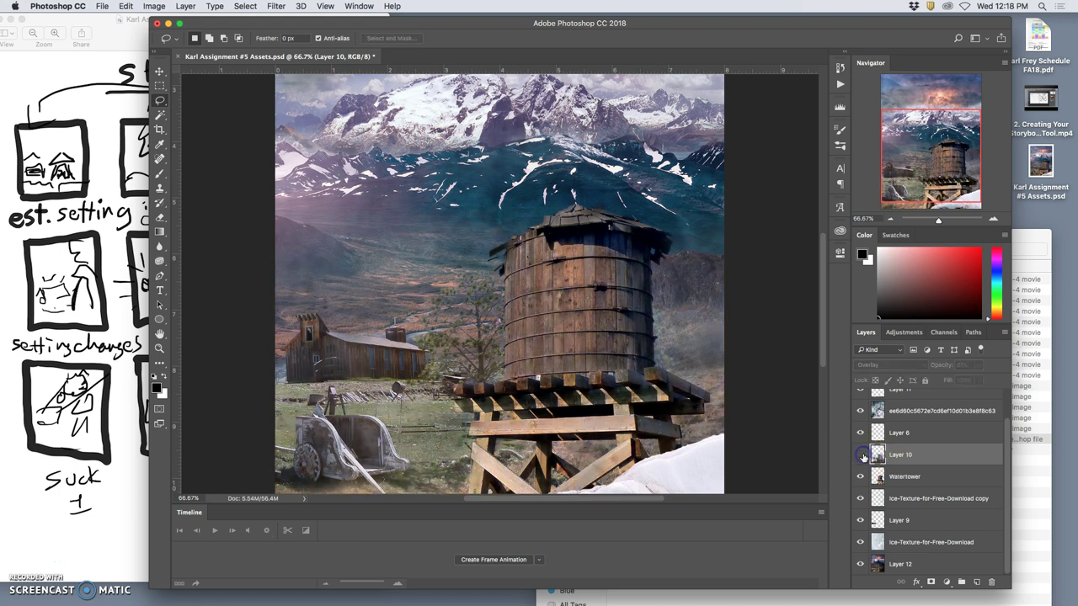
left_click(861, 455)
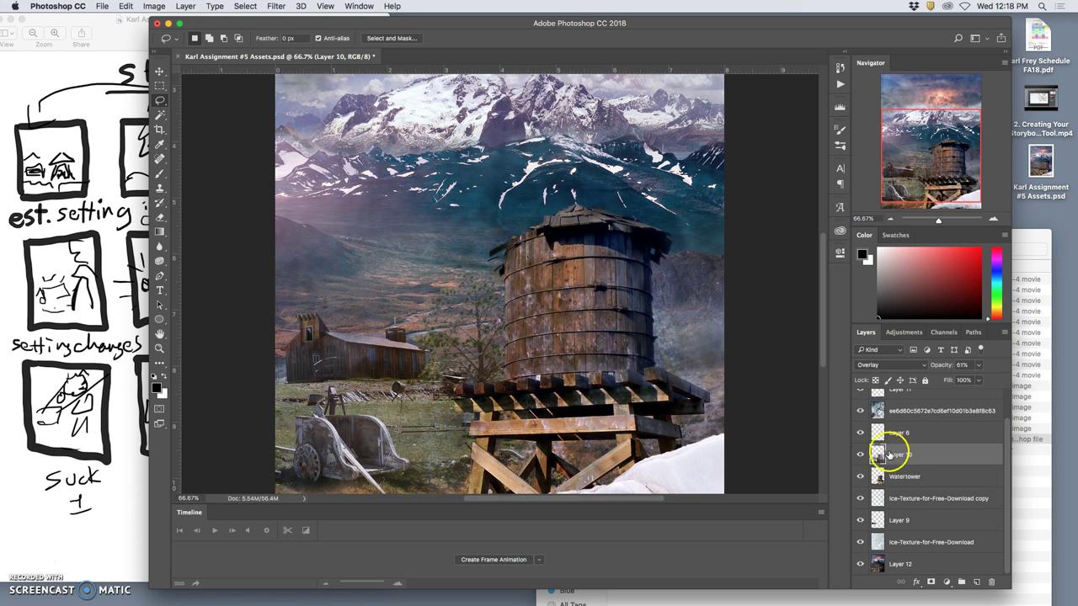
left_click(861, 433)
scroll(902, 433, "up", 1)
left_click(864, 428)
scroll(898, 434, "up", 1)
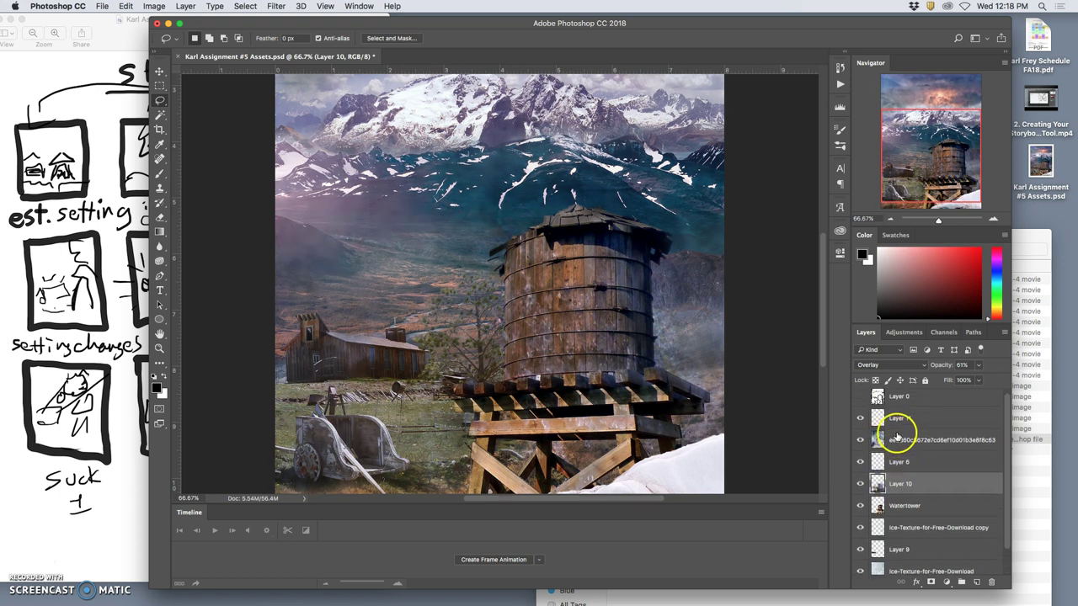
left_click(862, 420)
left_click(863, 419)
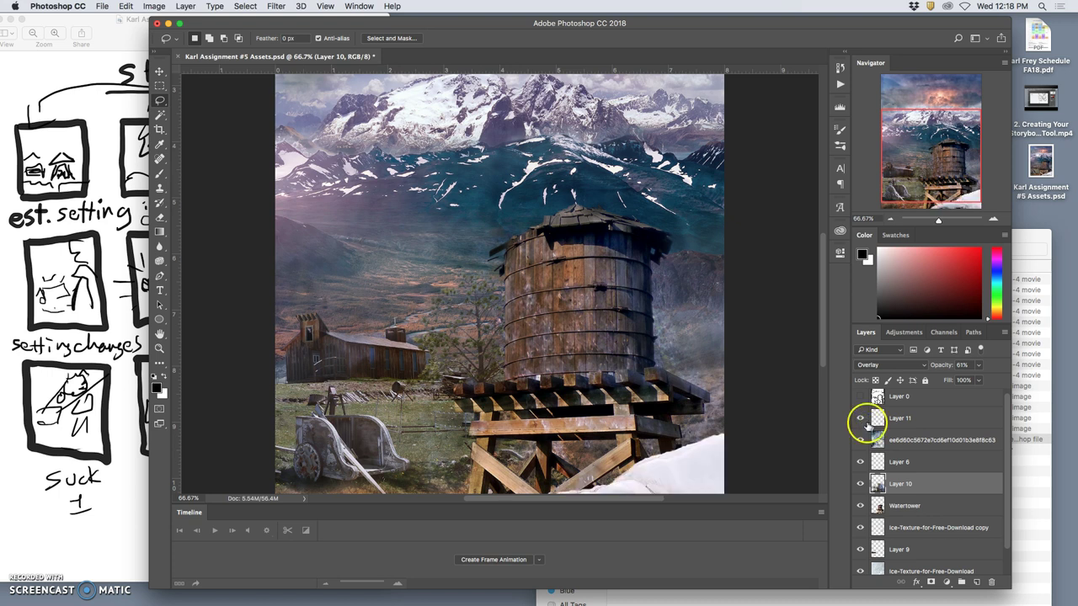
left_click(863, 420)
left_click(862, 420)
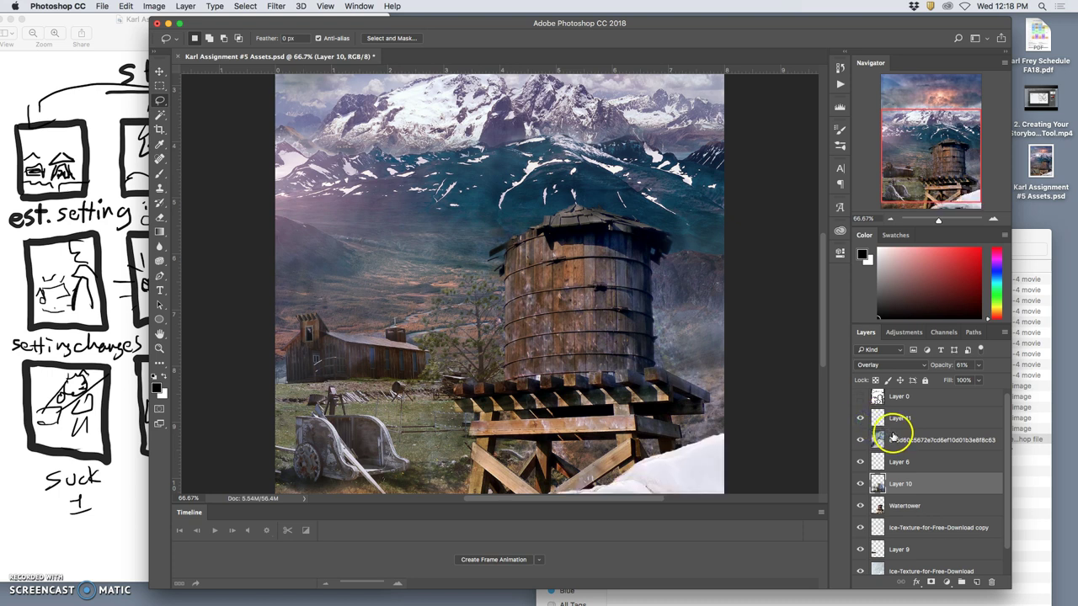
Step: Compare the hash-named texture layer, then confirm Layer 11's foreground Ice name
left_click(860, 439)
left_click(860, 440)
left_click(898, 418)
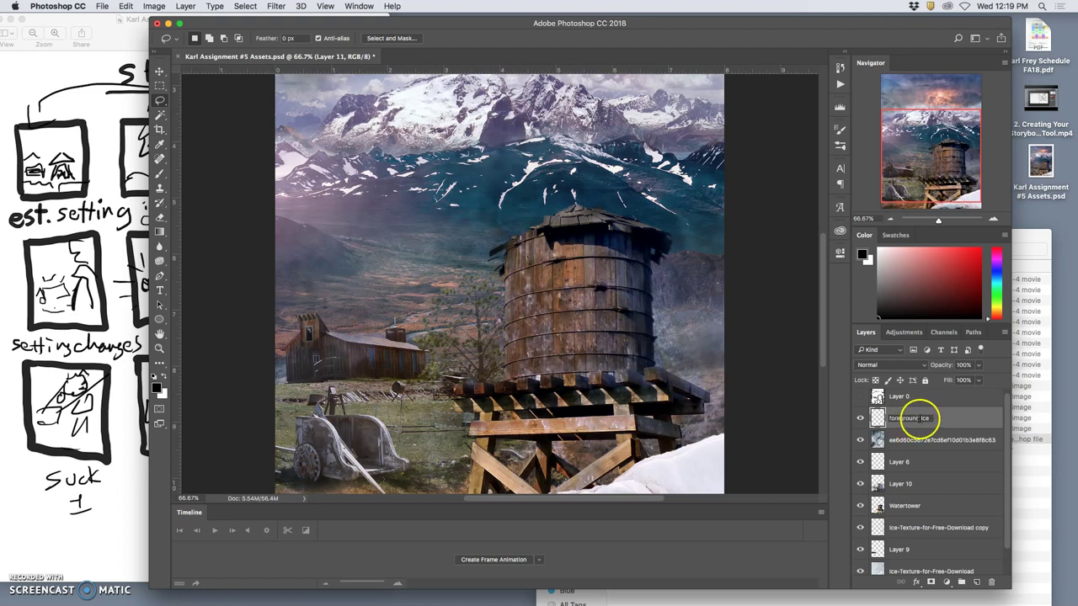
key("Return")
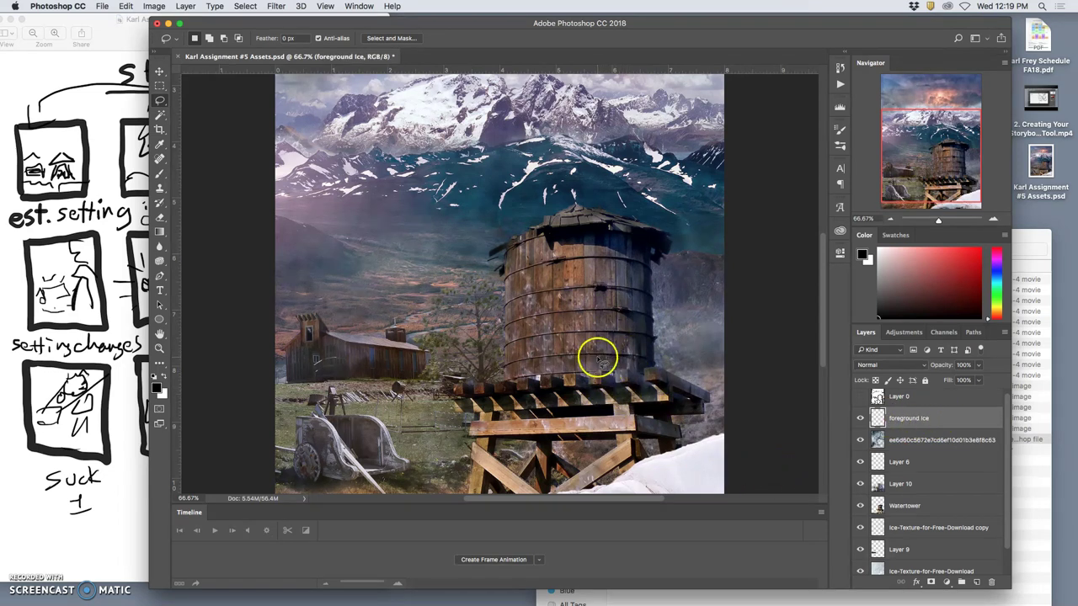
Step: Delete the empty Layer 0
scroll(928, 418, "up", 1)
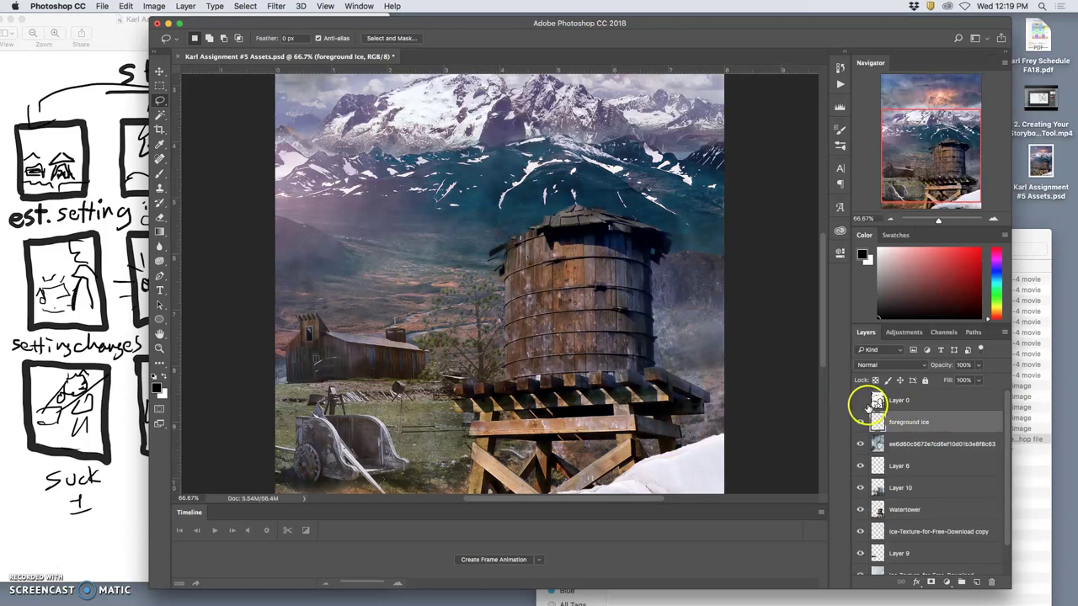
double_click(898, 402)
key("Delete")
left_click(860, 426)
left_click(860, 426)
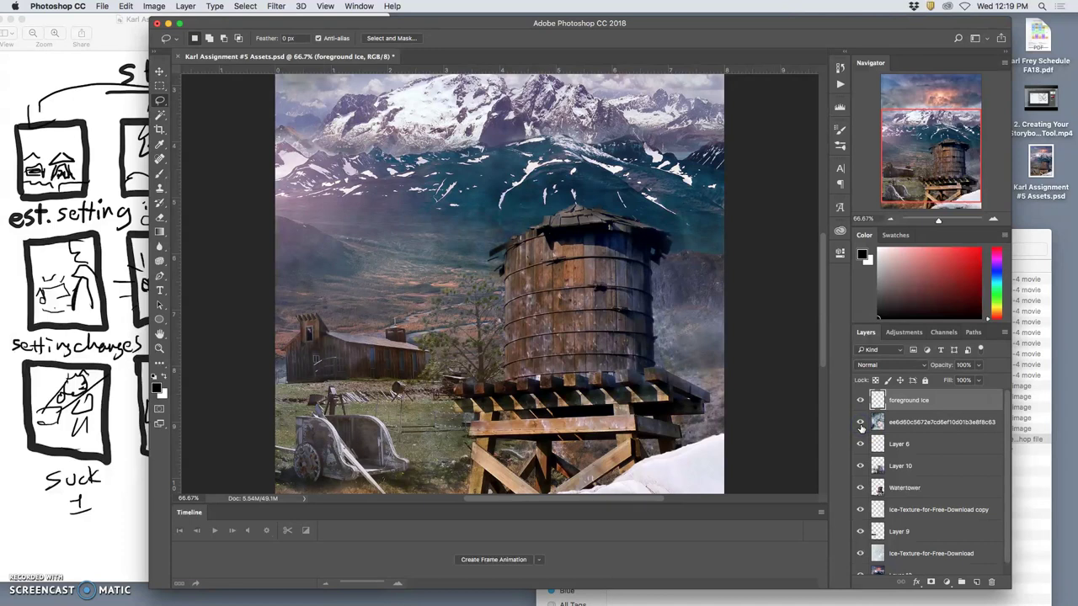
Step: Select the ee6d… texture layer through Layer 10 and merge them with Cmd+E
left_click_drag(908, 444, 865, 464)
left_click(860, 466)
left_click(860, 466)
left_click(905, 428)
left_click_drag(905, 428, 907, 471)
key("super+e")
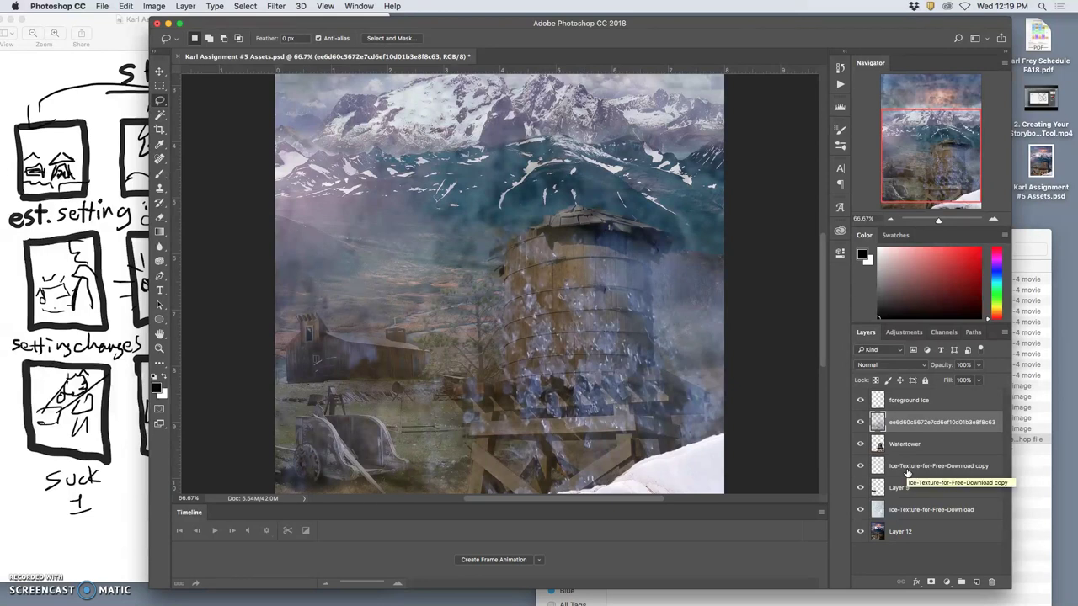
Step: Undo the merge and group the hash-named texture layer, Layer 6 and Layer 10 as 'Texture Fill'
key("super+z")
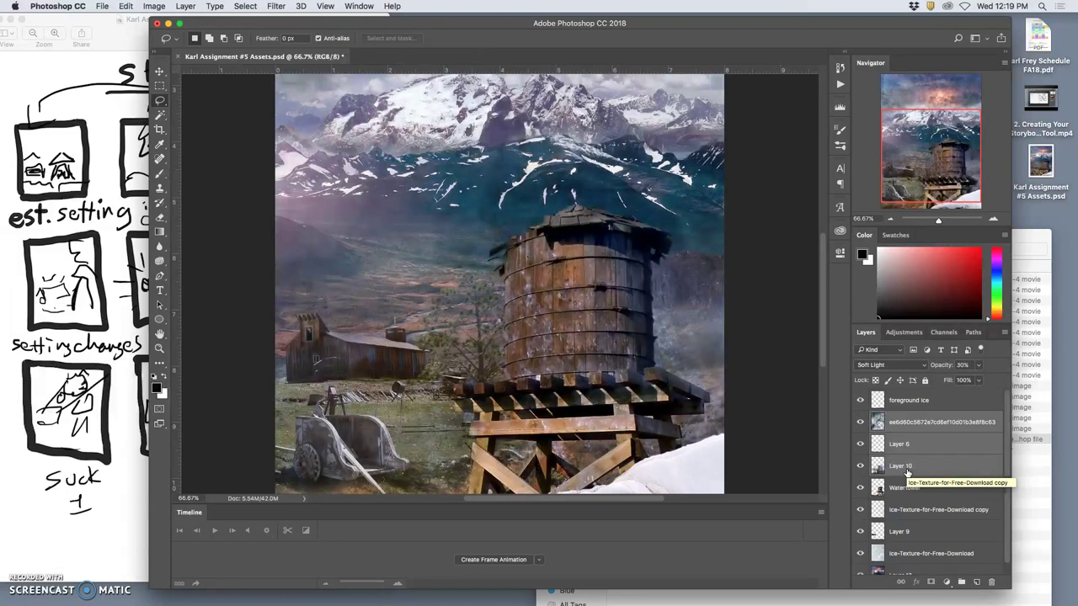
left_click_drag(905, 456, 903, 427)
left_click(902, 444)
left_click(902, 465)
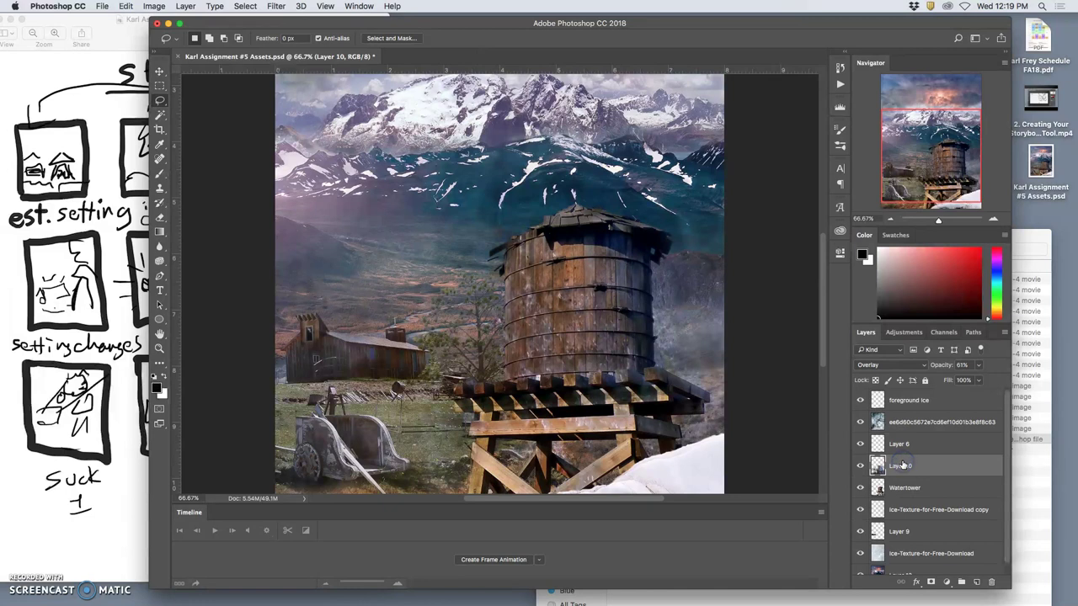
left_click_drag(902, 465, 962, 584)
left_click(896, 422)
left_click(901, 429)
left_click(902, 466, "shift")
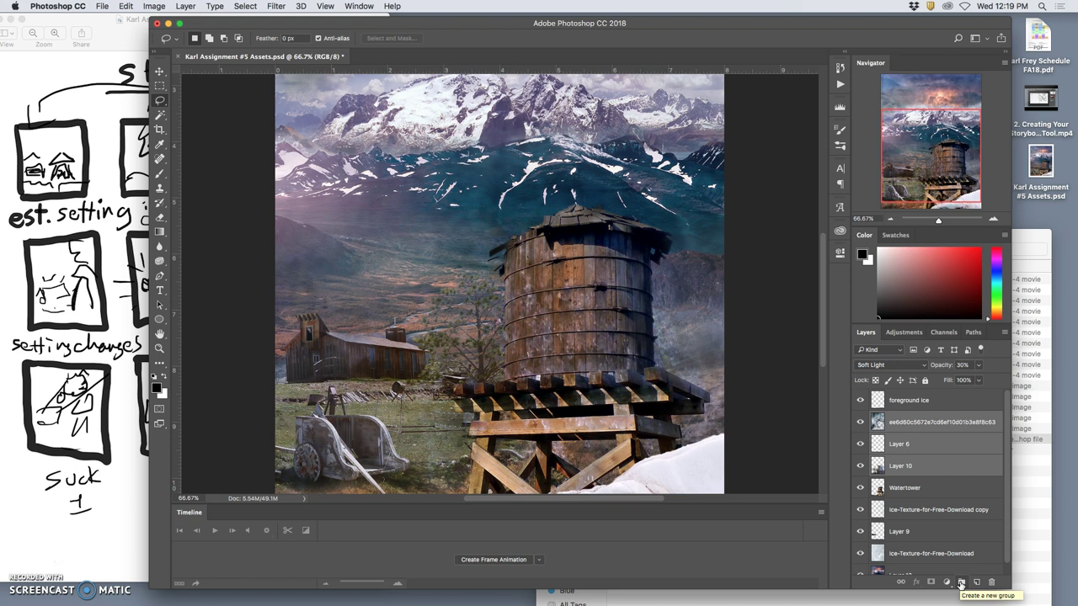
left_click(961, 582)
left_click(899, 418)
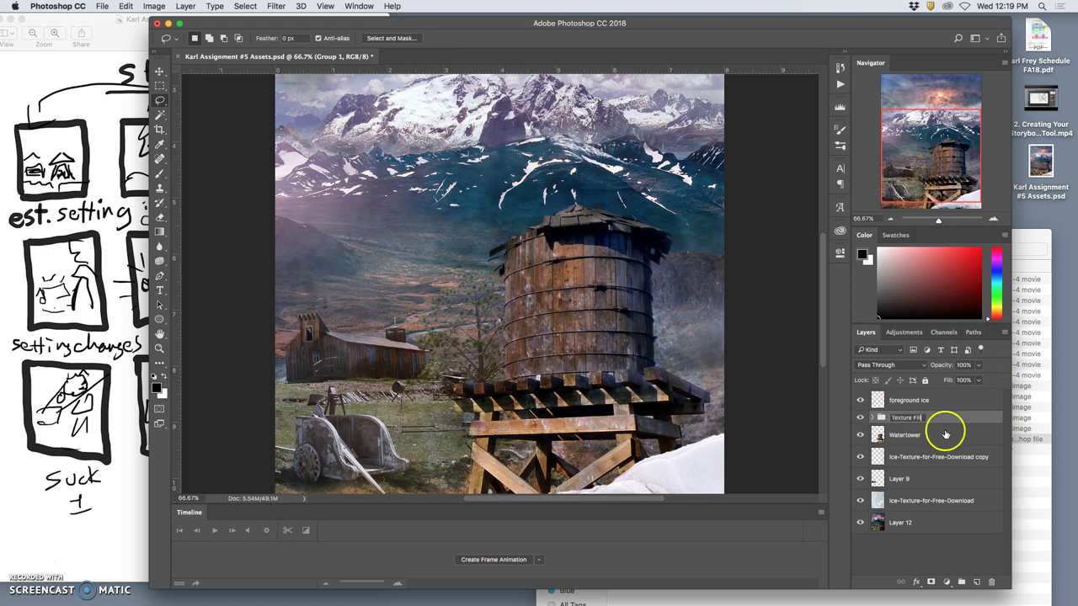
key("Return")
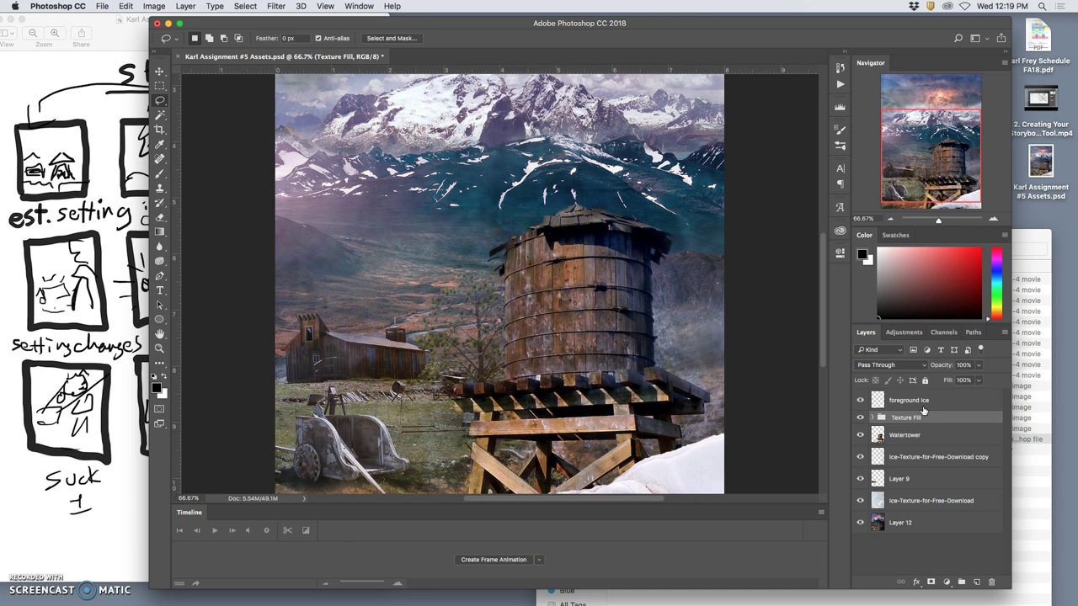
Step: Toggle the Texture Fill group's visibility to compare the image with and without it
left_click(859, 418)
left_click(860, 418)
left_click(860, 419)
left_click(860, 418)
left_click(859, 419)
left_click(860, 418)
left_click(860, 419)
left_click(860, 418)
left_click(860, 419)
left_click(860, 419)
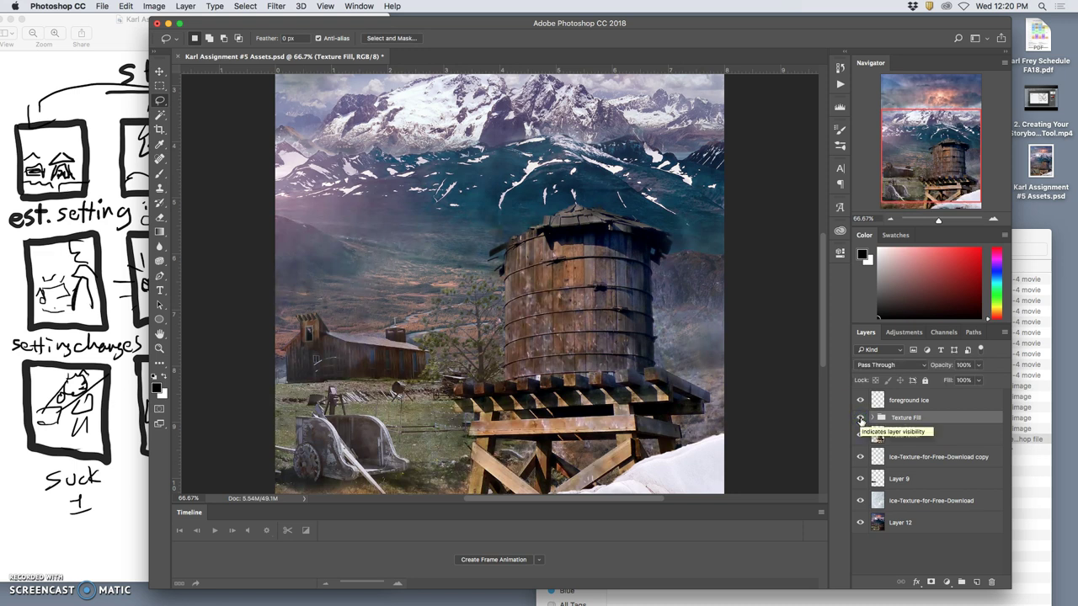
Step: Check the foreground ice, Watertower, ice texture copy and Layer 9 layers by toggling visibility
left_click(860, 400)
left_click(860, 400)
left_click(860, 434)
left_click(860, 434)
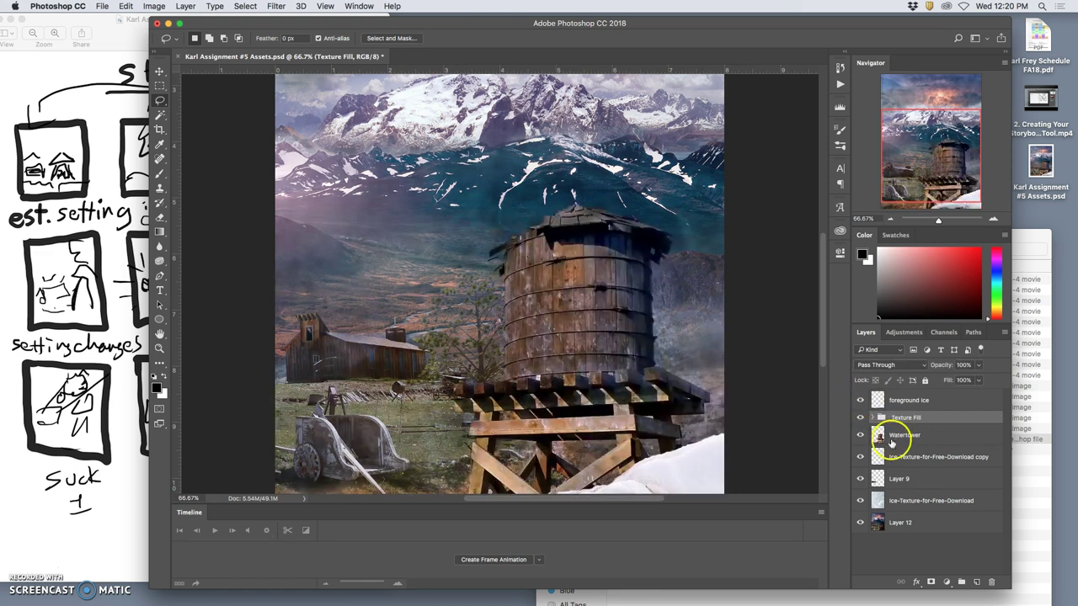
left_click(861, 457)
left_click(860, 456)
left_click(860, 457)
left_click(860, 456)
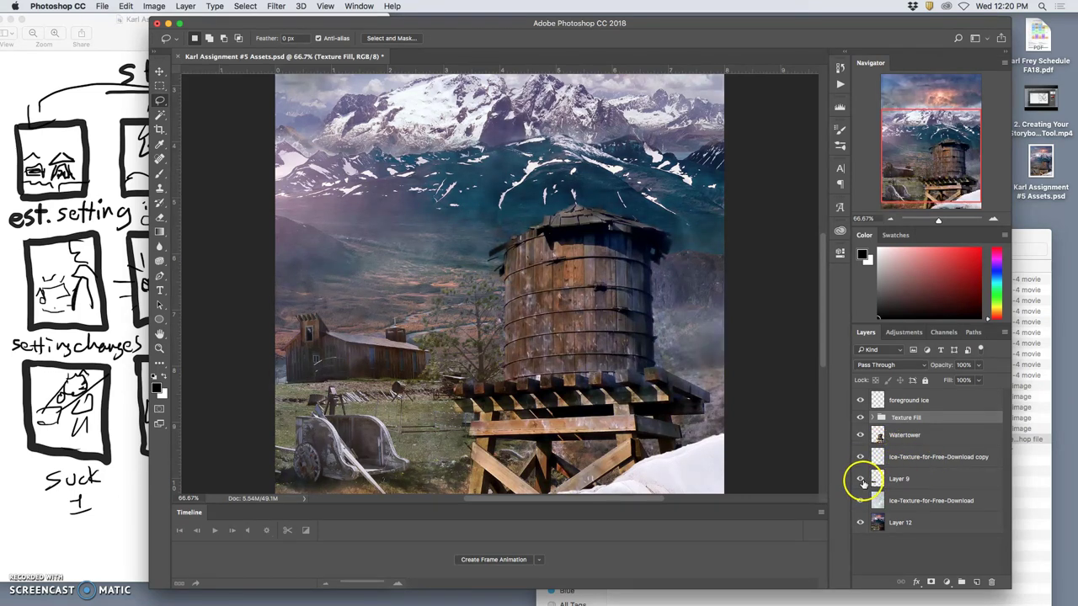
left_click(861, 478)
left_click(860, 479)
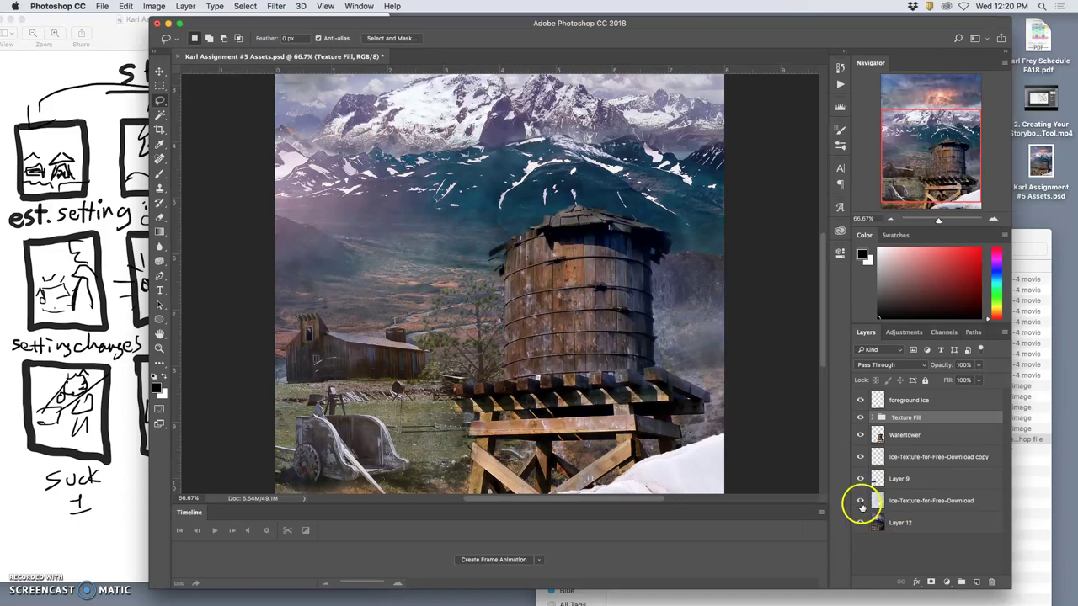
Step: Check Layer 12's content, then rename it to 'Back drop'
left_click(861, 500)
left_click(861, 502)
left_click(860, 523)
left_click(860, 523)
double_click(899, 522)
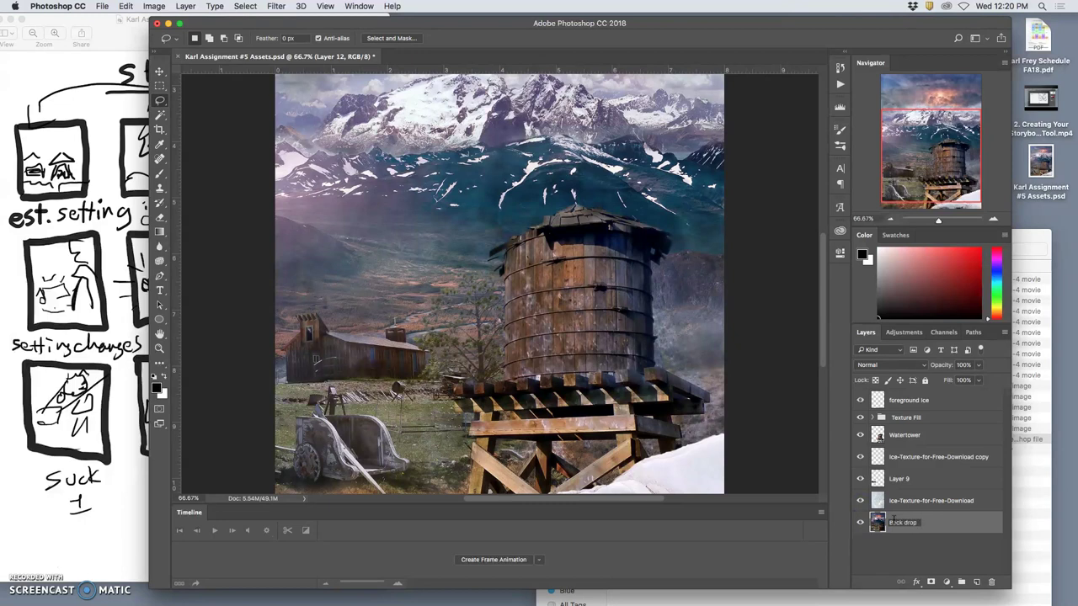
left_click(928, 522)
left_click(870, 522)
Step: Colour-label Back drop green, Layer 9 yellow and Watertower blue
right_click(869, 523)
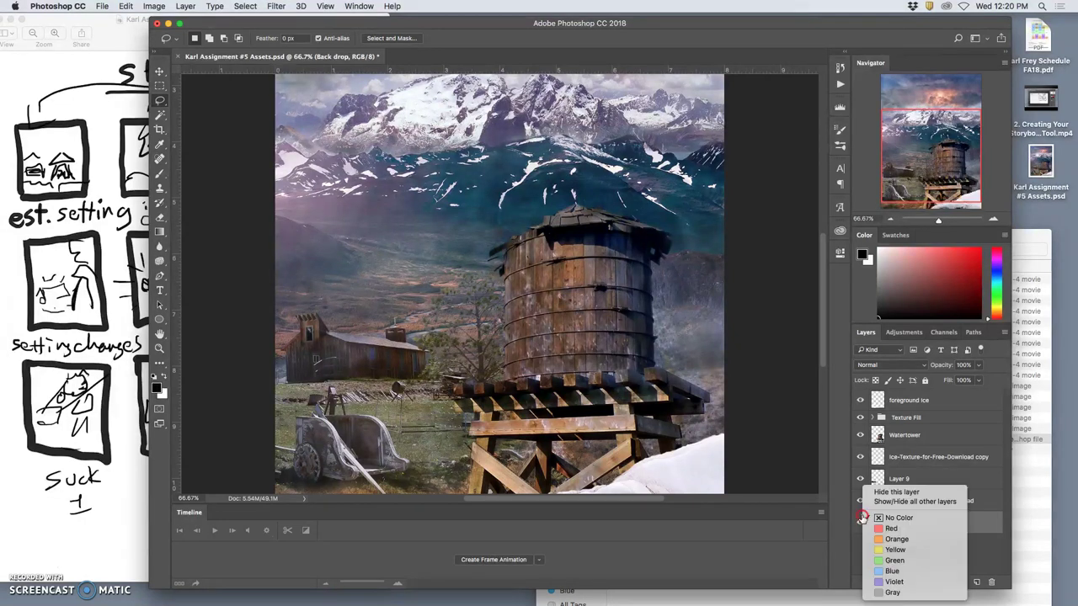
left_click(895, 560)
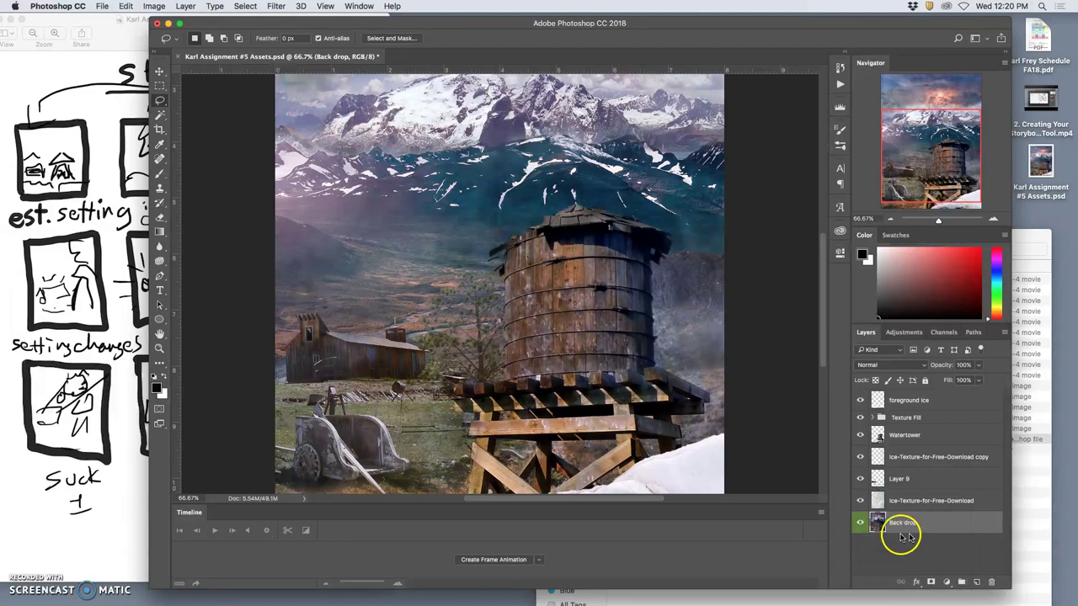
left_click(912, 504)
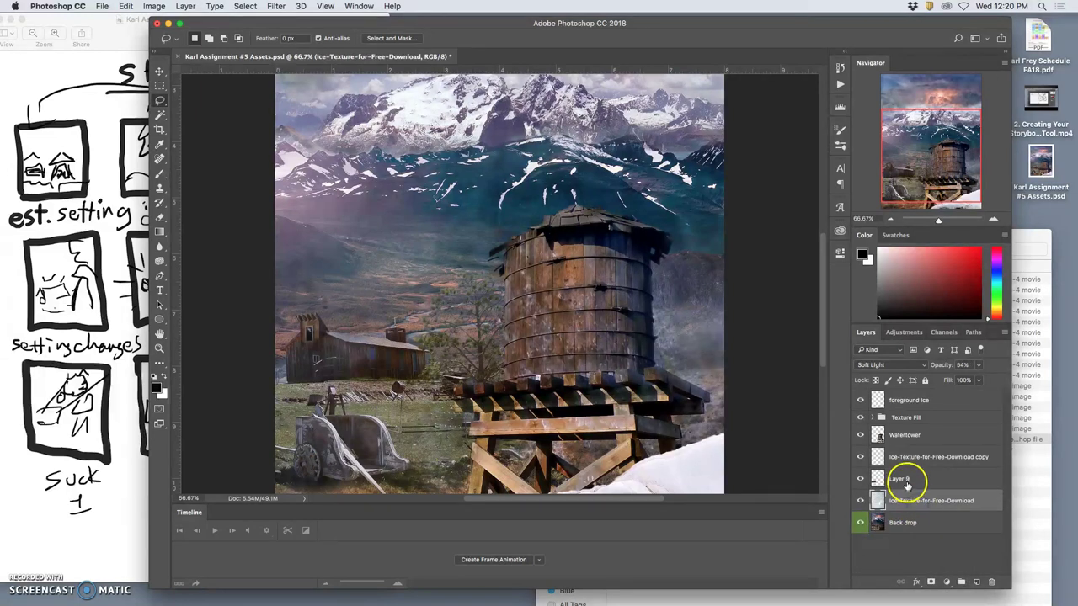
right_click(861, 477)
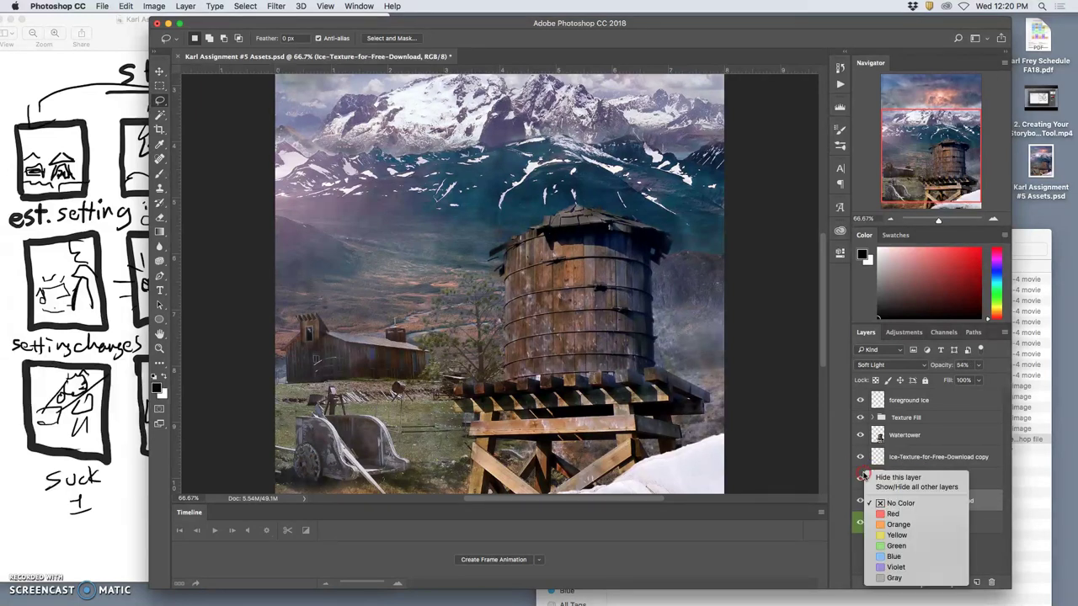
left_click(895, 535)
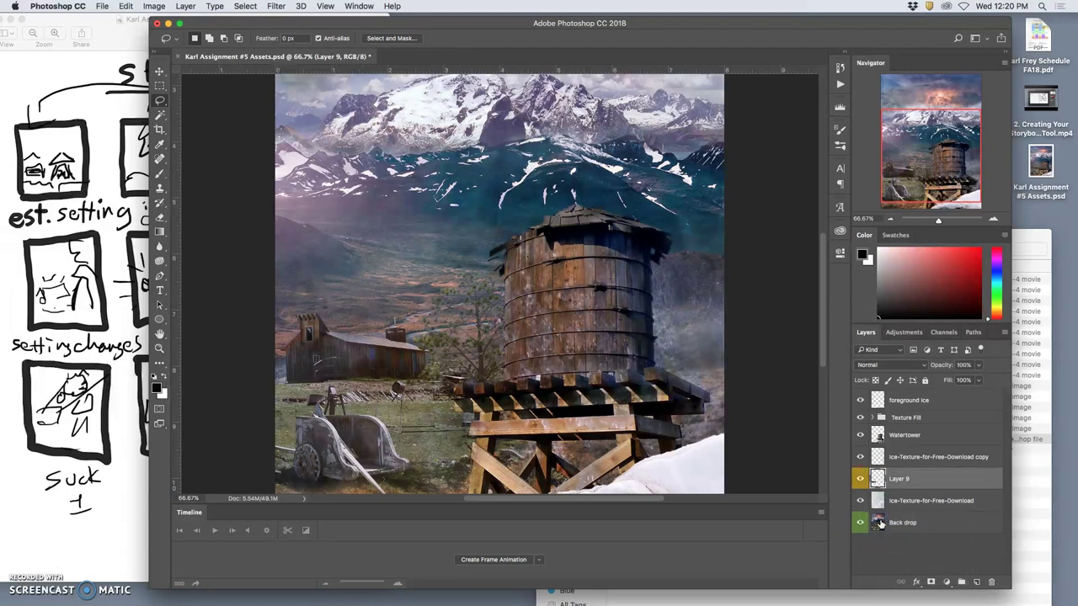
left_click_drag(900, 487, 891, 467)
right_click(864, 433)
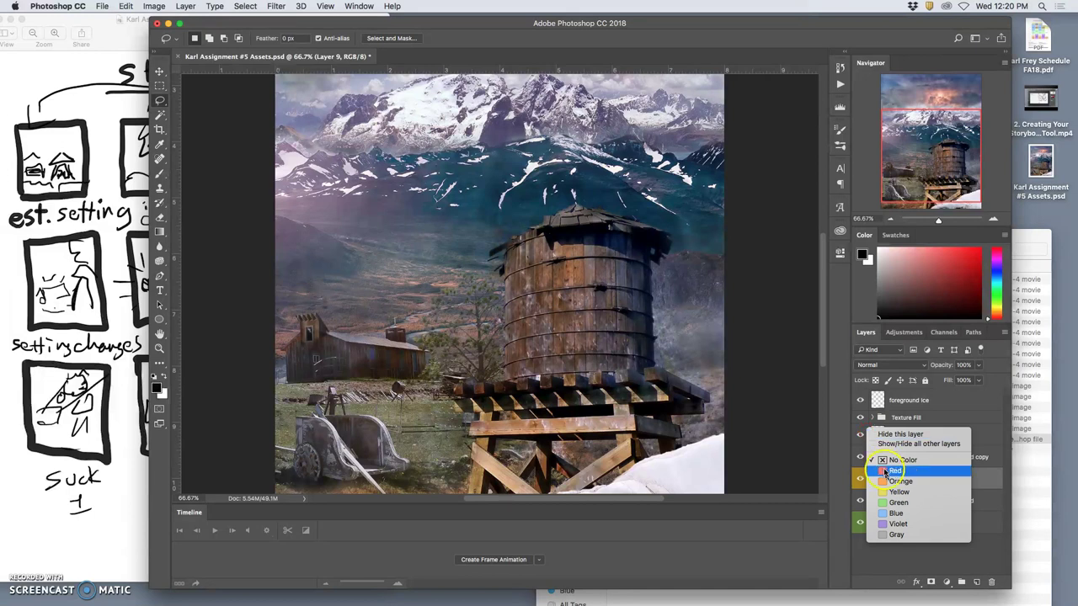
left_click(894, 513)
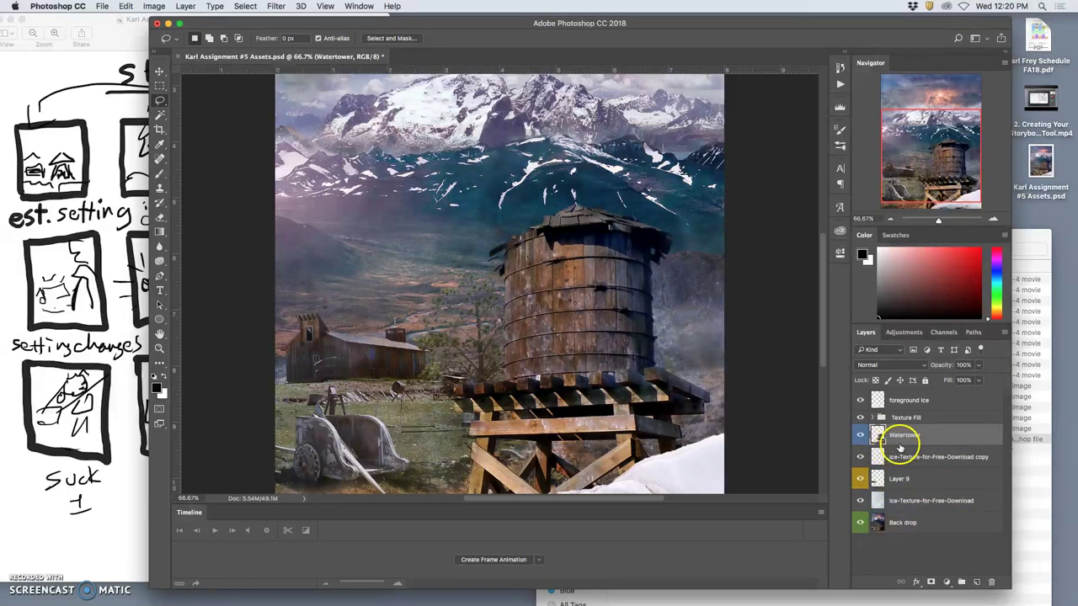
Step: Zoom out to 33.3% so the whole composite fits in the window
key("super+minus")
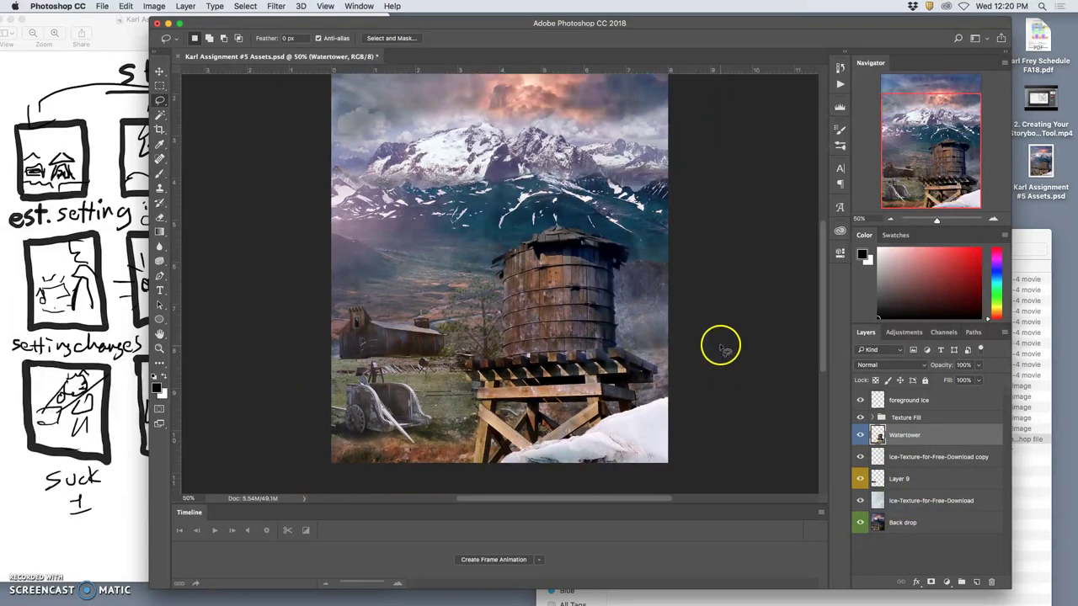
scroll(717, 344, "up", 2)
scroll(718, 341, "down", 10)
scroll(714, 334, "up", 8)
scroll(713, 335, "down", 2)
key("super+minus")
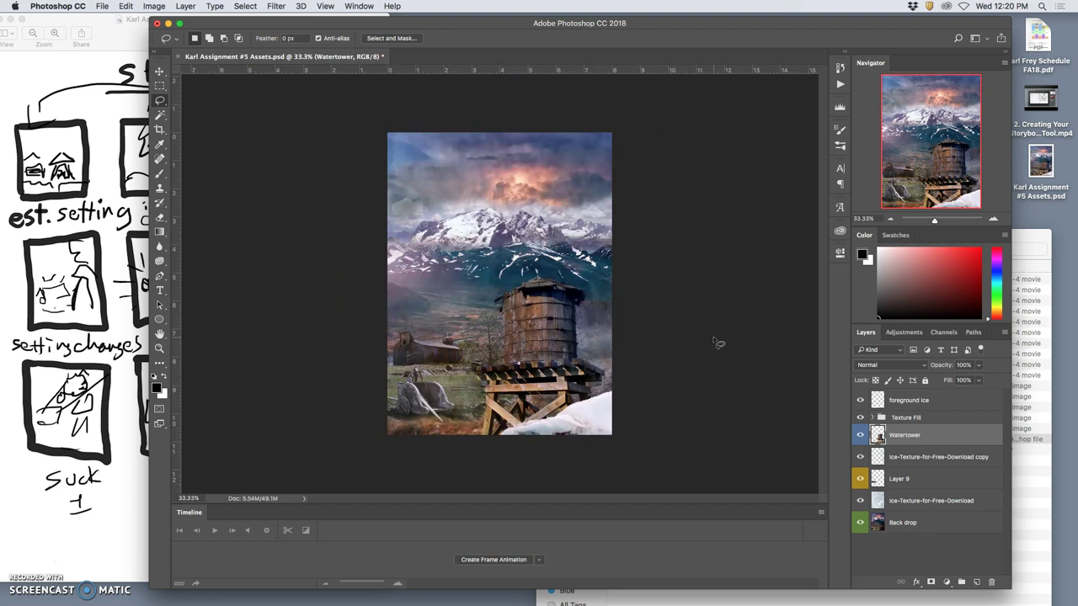
mouse_move(718, 344)
left_mouse_down()
mouse_move(727, 334)
mouse_move(698, 366)
mouse_move(729, 386)
left_mouse_up()
Step: In Finder, go from the course folder into Assignment #3 and open the Creaturescape PSD
left_click(1026, 528)
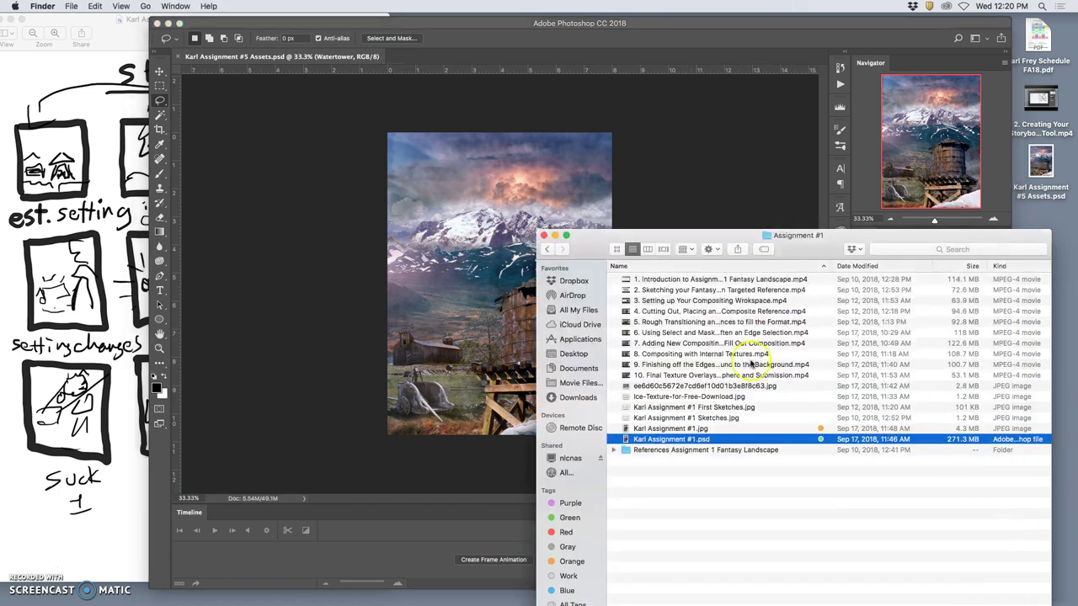
left_click(547, 249)
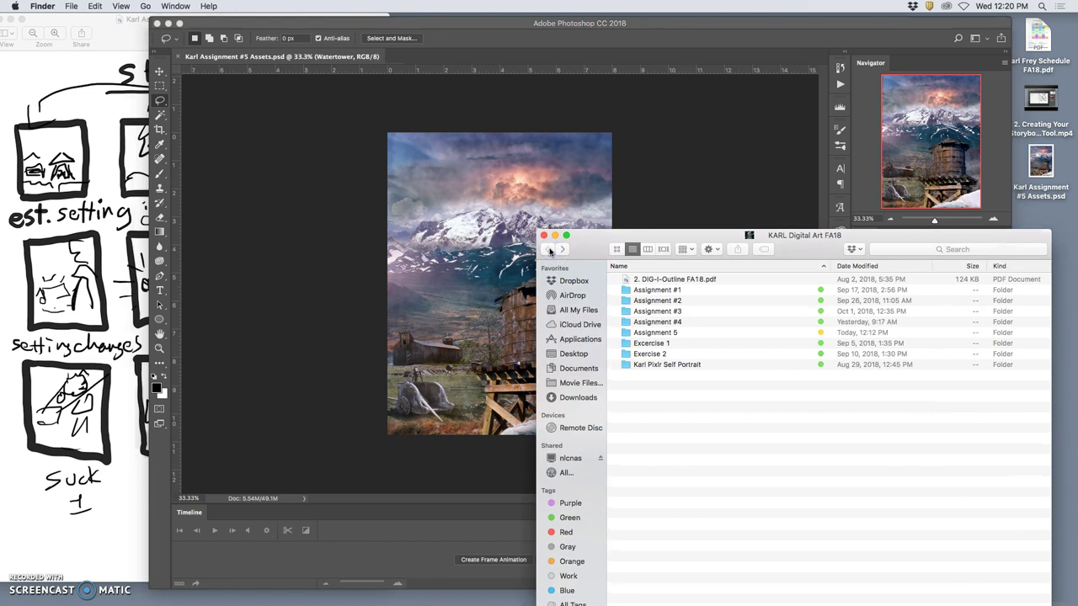
left_click(647, 328)
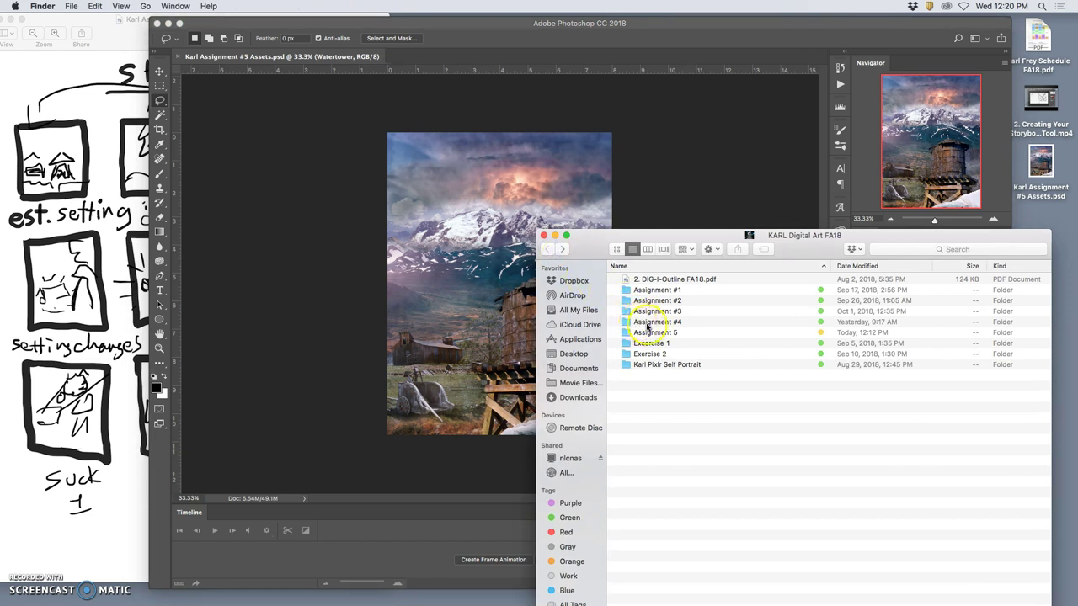
double_click(647, 311)
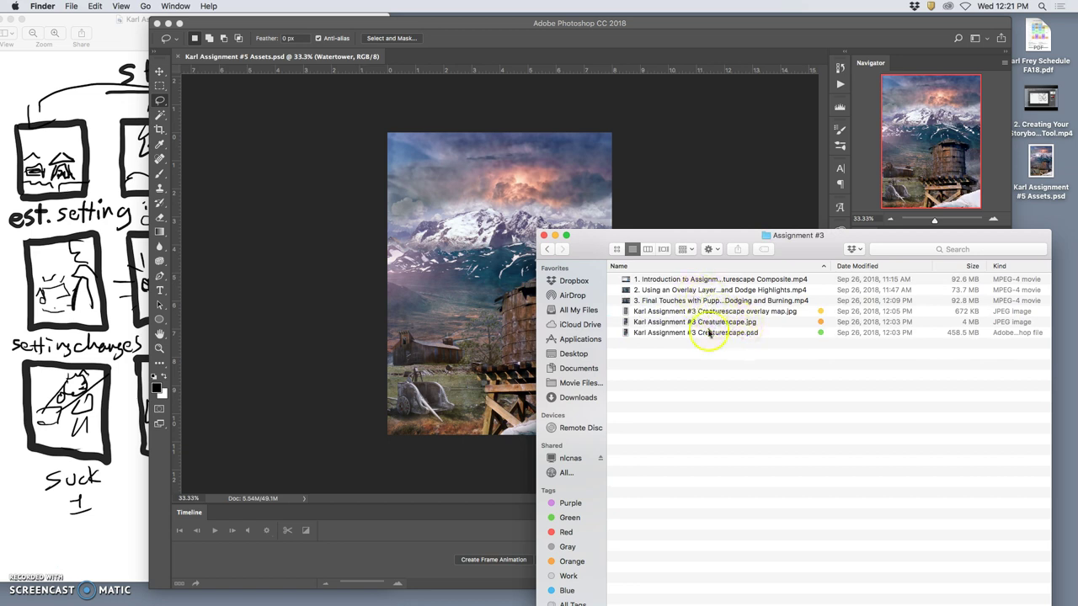
double_click(703, 334)
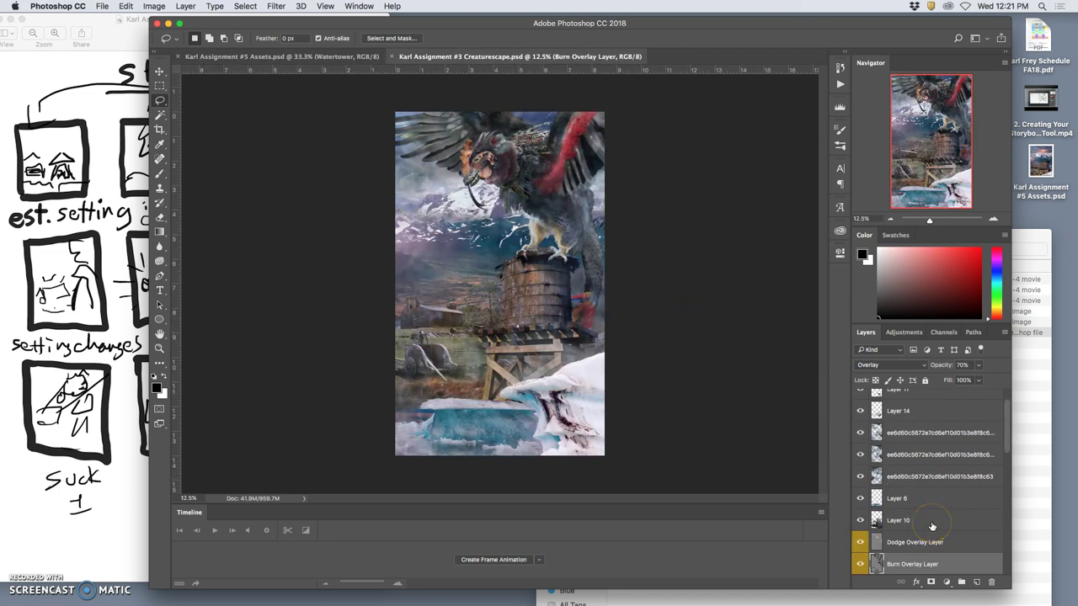
scroll(932, 527, "down", 3)
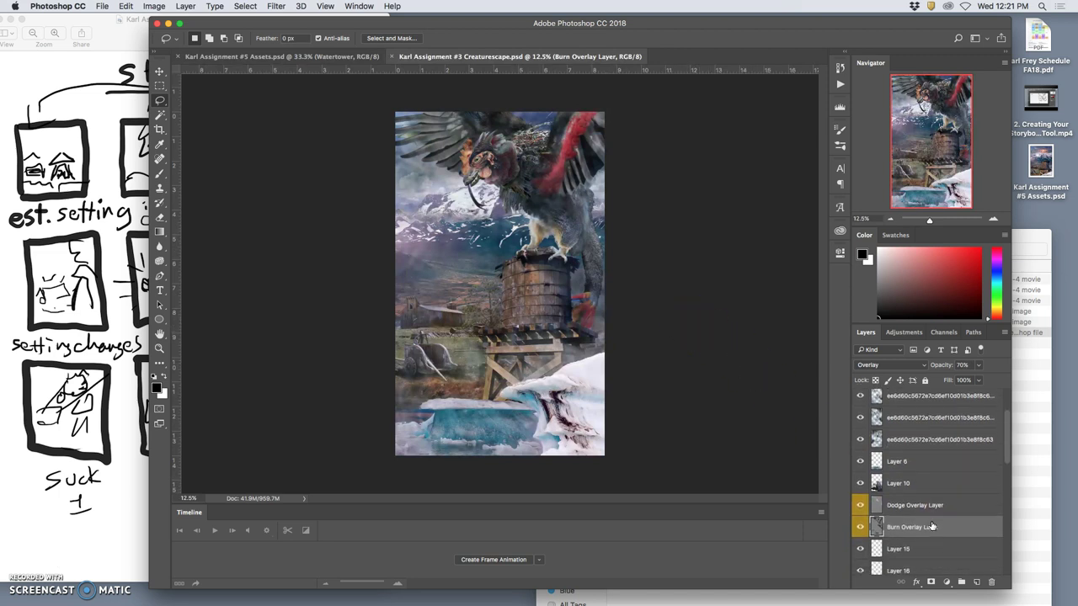
scroll(932, 527, "up", 5)
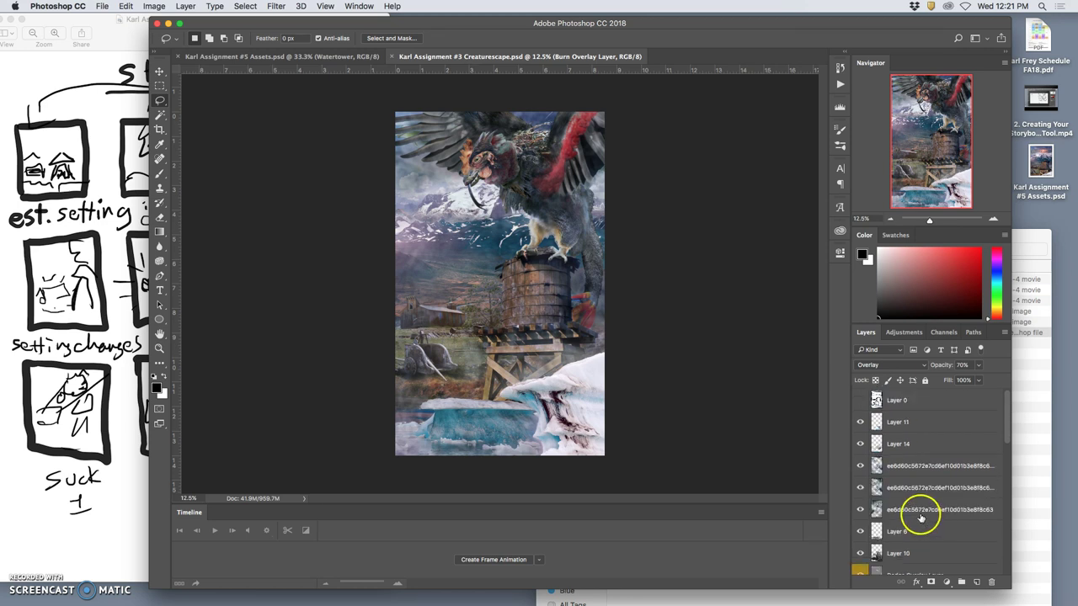
scroll(902, 469, "down", 1)
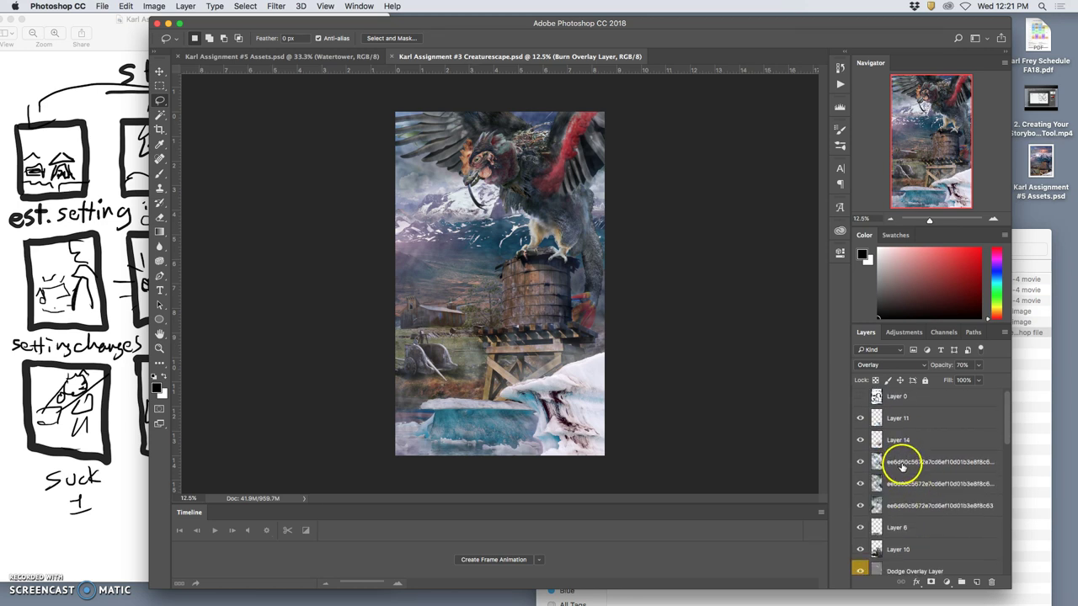
scroll(907, 480, "down", 10)
scroll(915, 500, "down", 4)
scroll(915, 500, "down", 3)
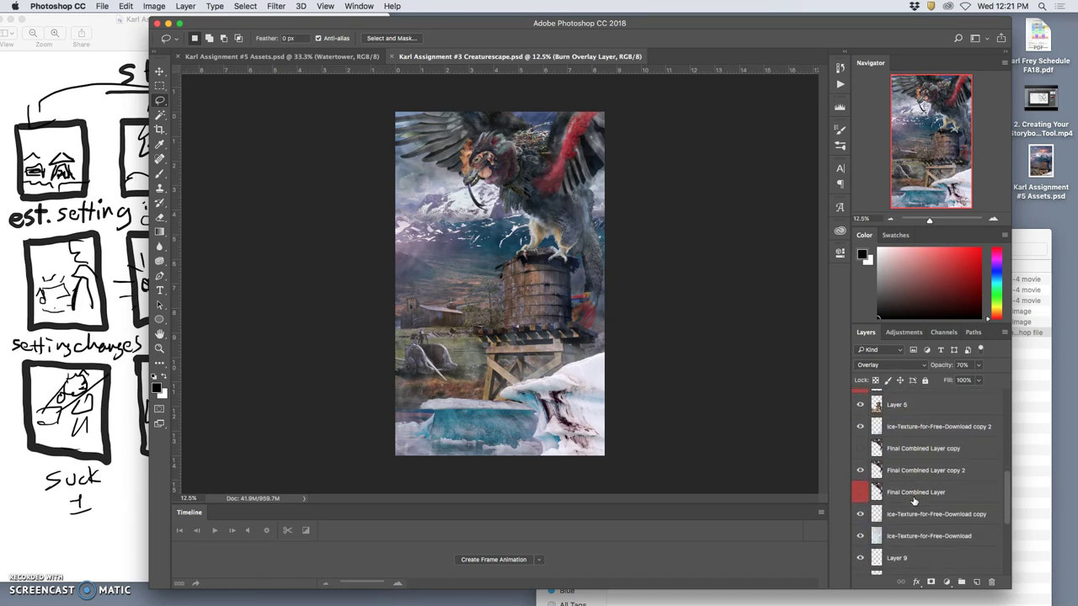
left_click(905, 500)
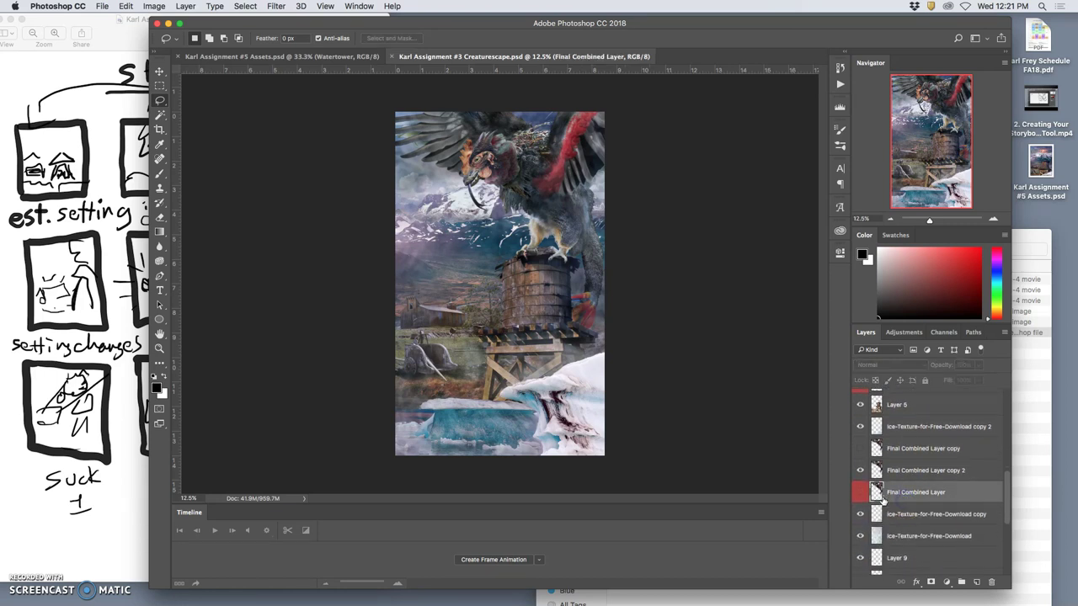
left_click(899, 472)
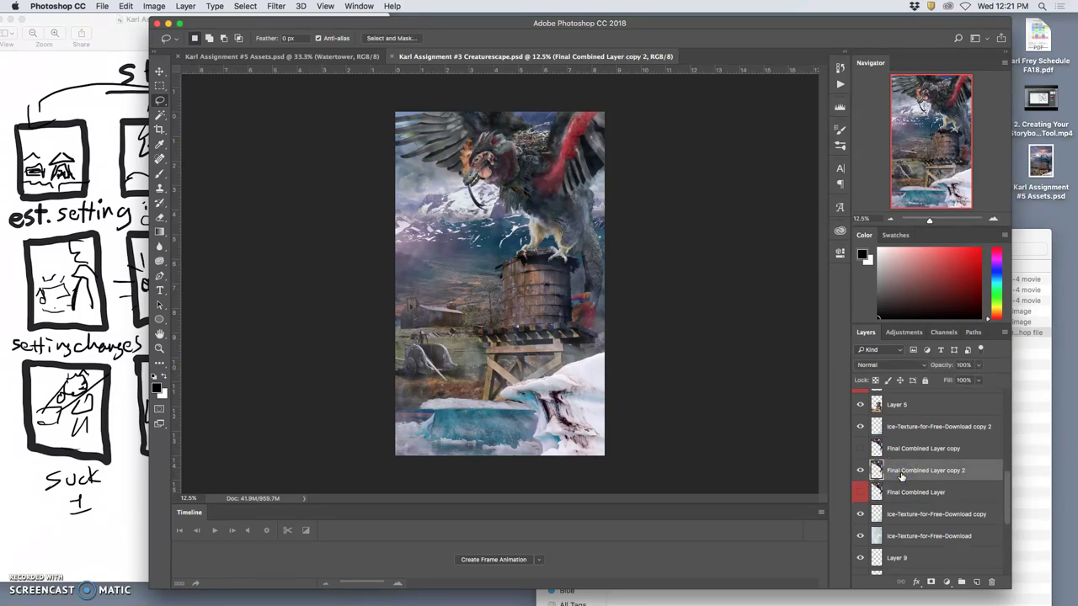
left_click(912, 431, "super")
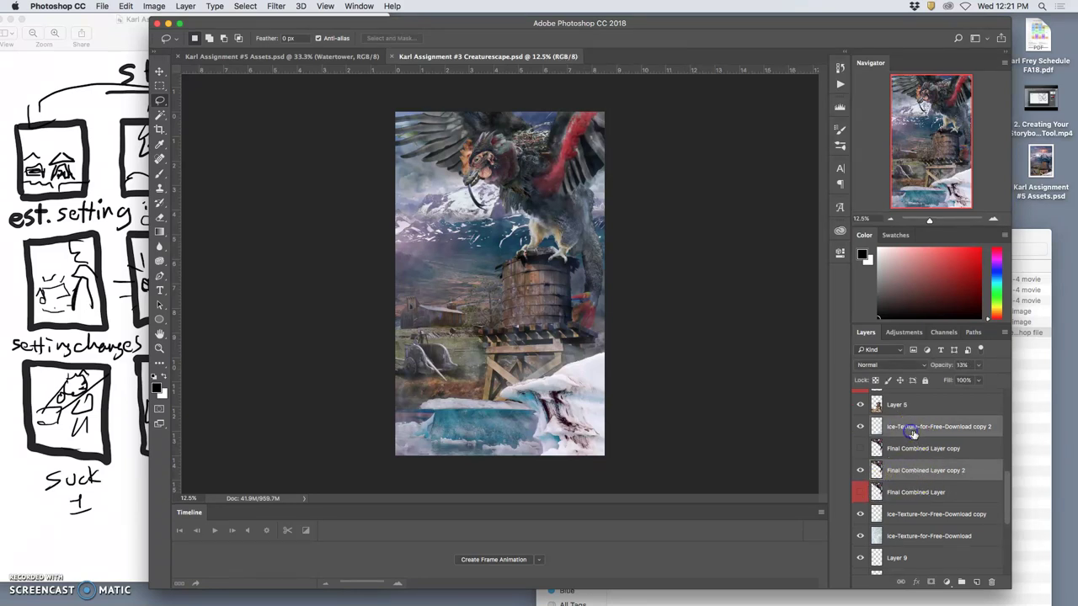
left_click(909, 410, "super")
scroll(916, 429, "up", 2)
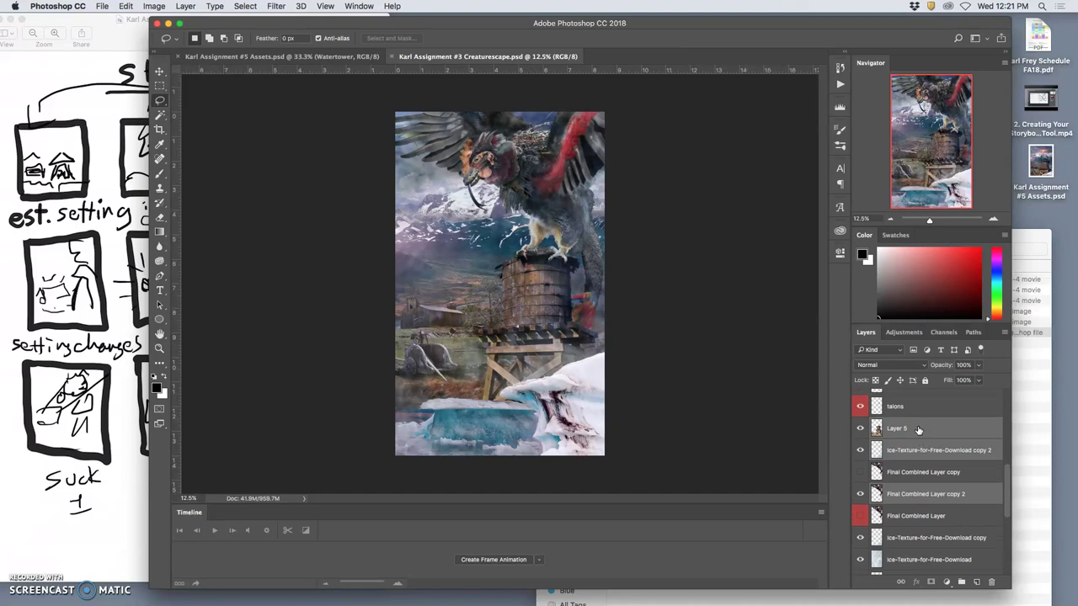
scroll(918, 431, "up", 2)
left_click(911, 439, "super")
left_click(913, 417, "super")
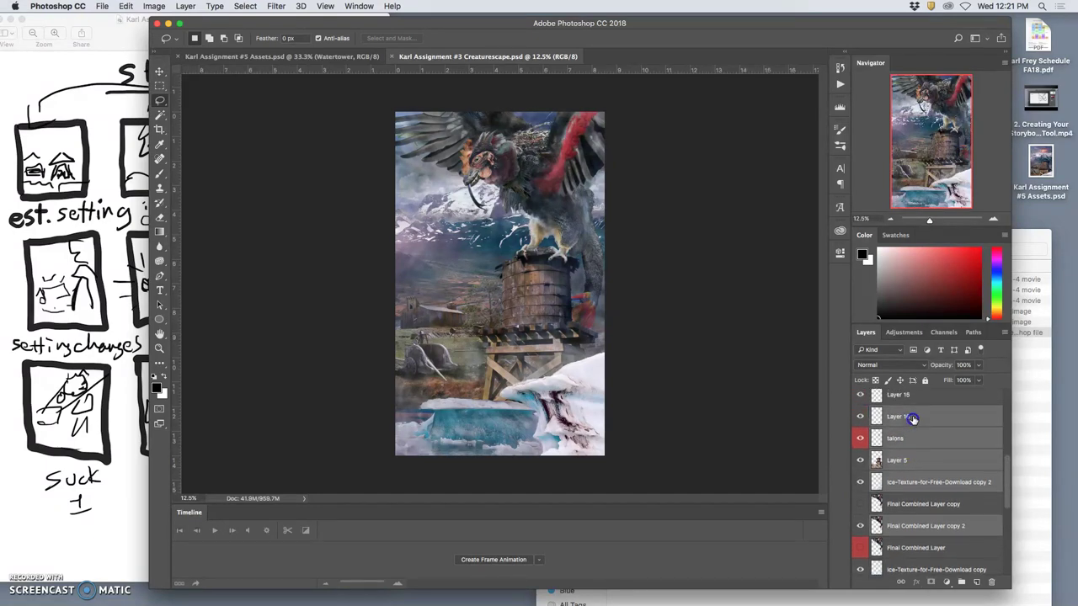
left_click(912, 401, "super")
scroll(922, 433, "up", 4)
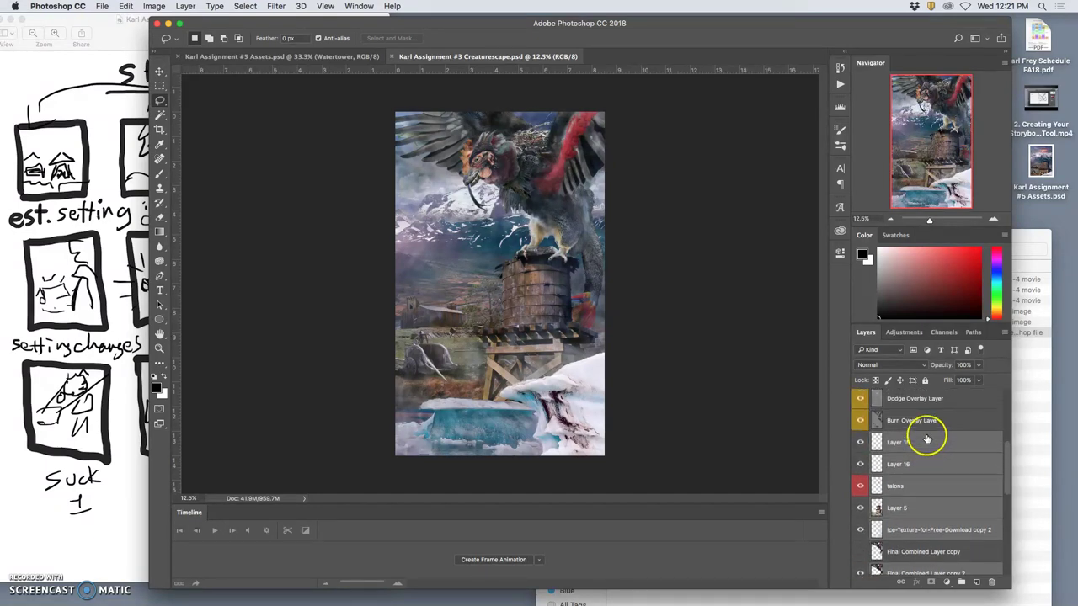
scroll(926, 436, "up", 1)
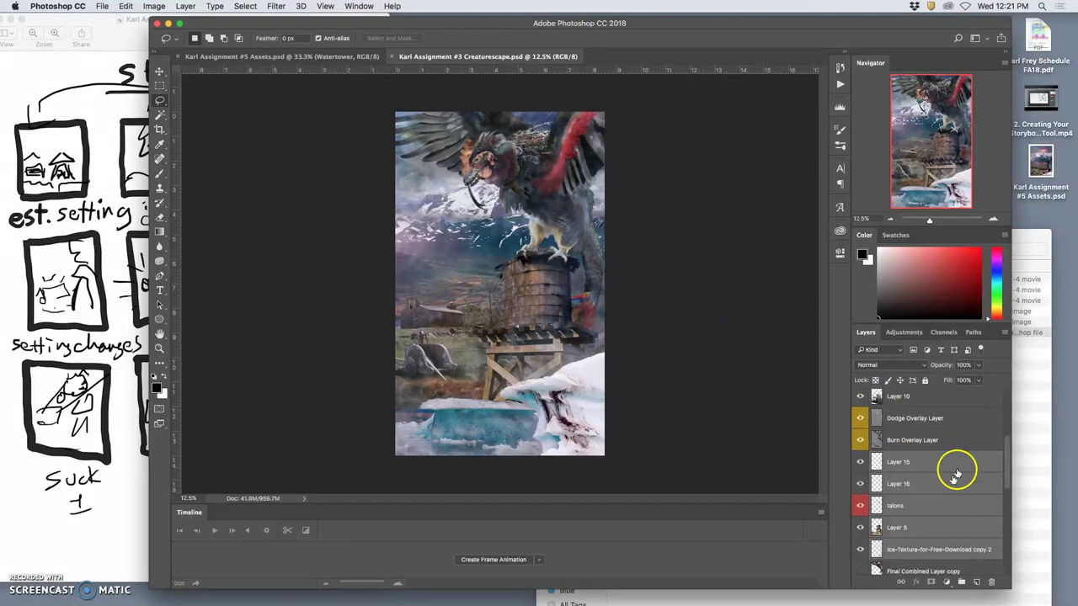
left_click(955, 446)
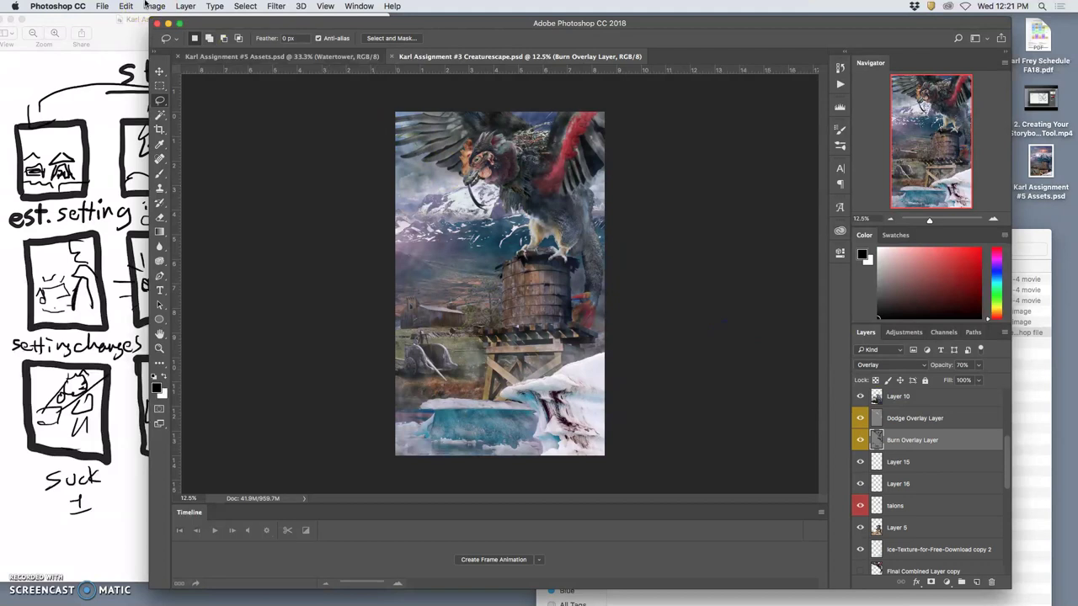
Step: Set the Creaturescape image size to 8 inches wide at 150 pixels/inch
left_click(152, 5)
left_click(173, 93)
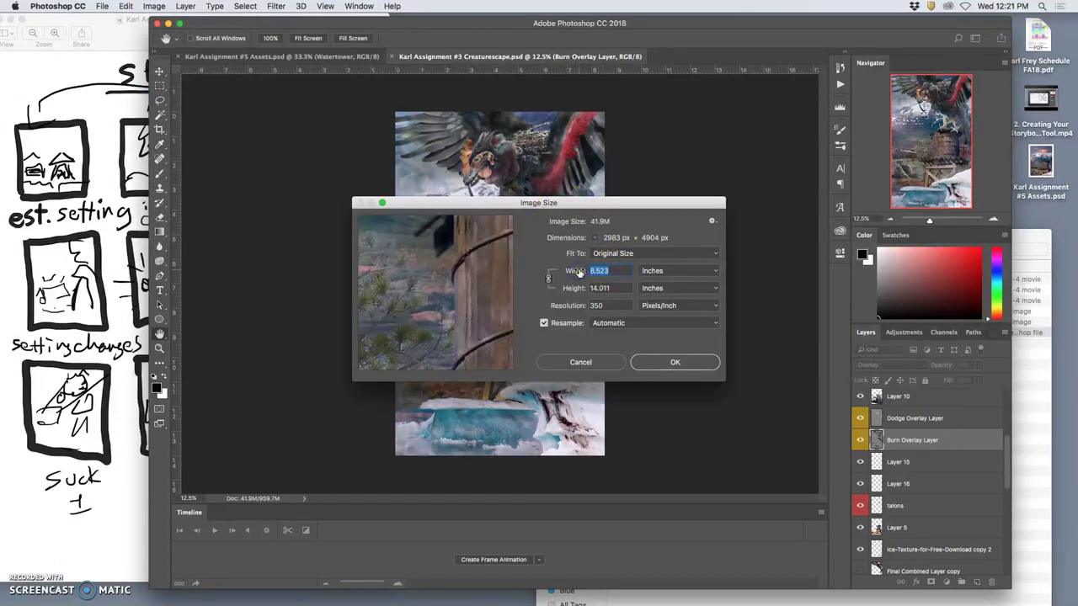
type("8")
left_click(581, 305)
type("150")
left_click(670, 363)
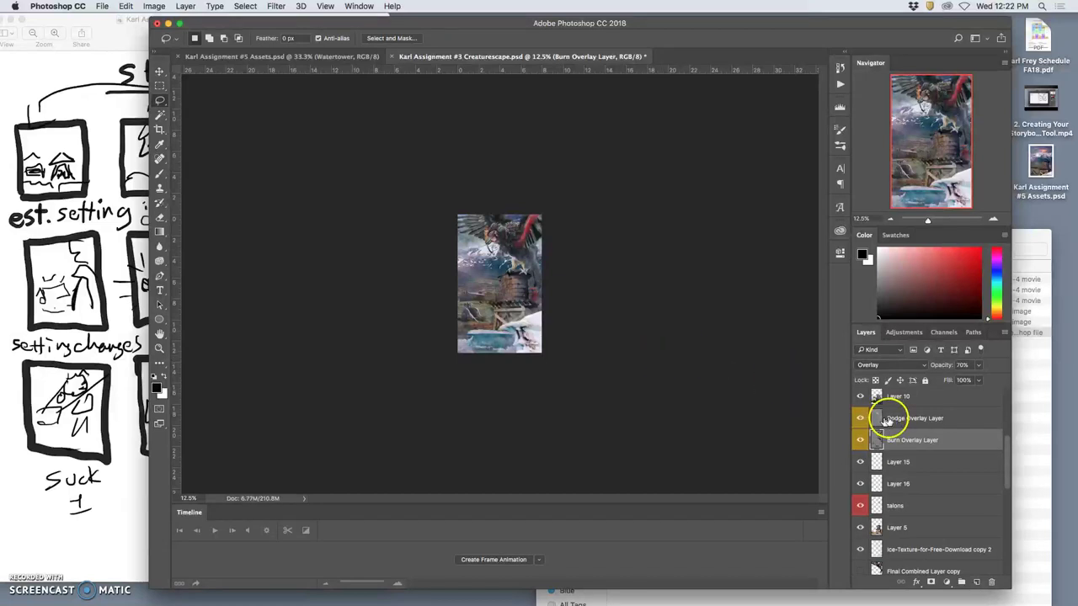
Step: Select Layer 11 through Burn Overlay Layer, plus Layer 15 and Layer 16
scroll(922, 429, "up", 2)
scroll(922, 425, "up", 5)
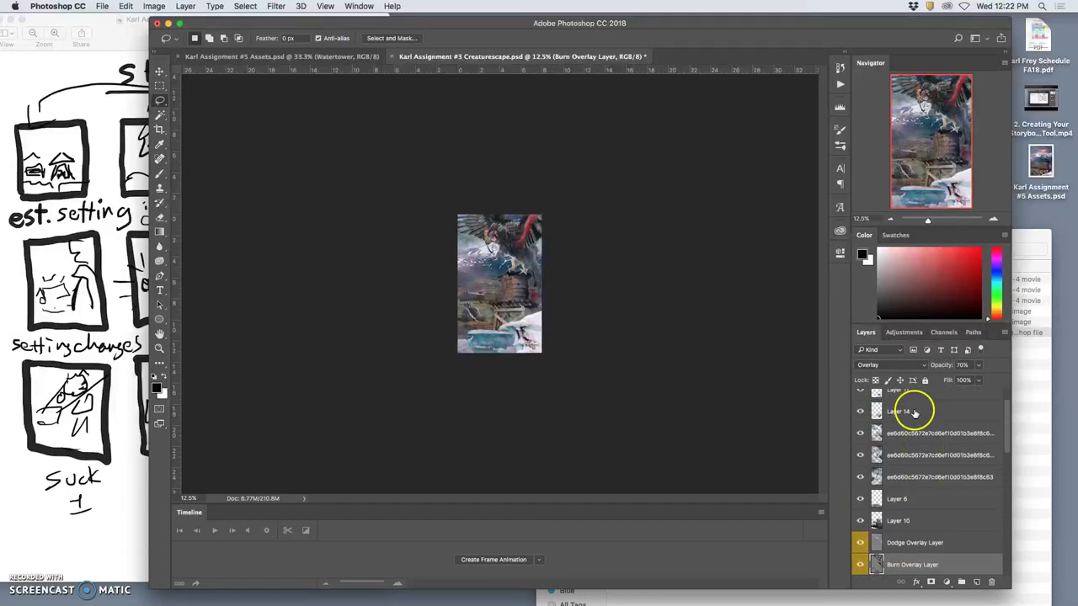
left_click(914, 424)
scroll(915, 474, "down", 4)
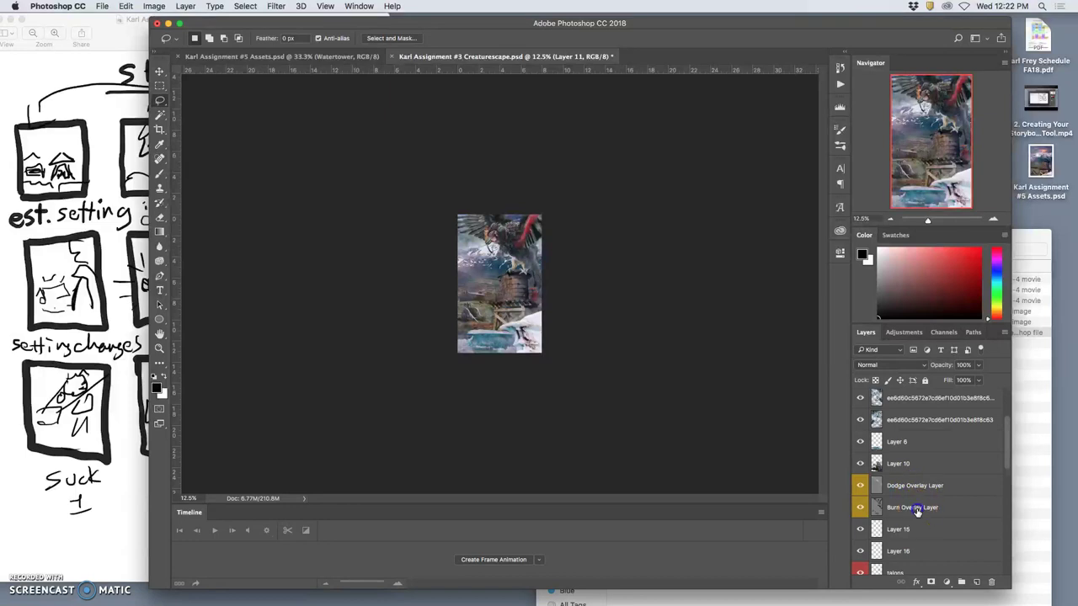
left_click(917, 508, "shift")
left_click(915, 531, "shift")
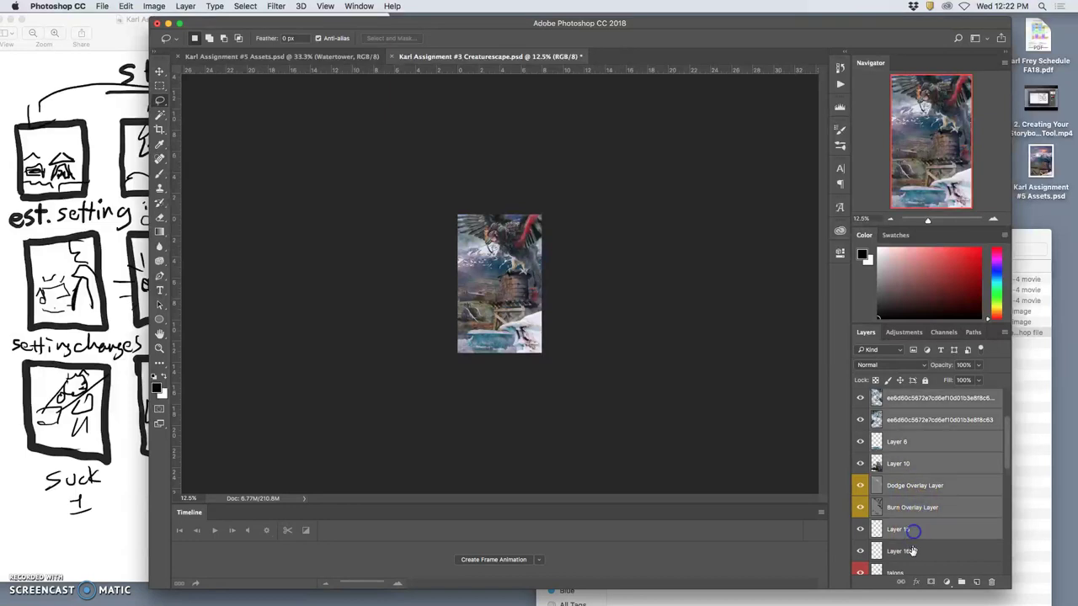
left_click(915, 549, "shift")
Step: Add talons, Layer 5, Ice-Texture-for-Free-Download copy 2 and Final Combined Layer copy 2 to the selection
scroll(913, 506, "down", 5)
left_click(917, 474, "shift")
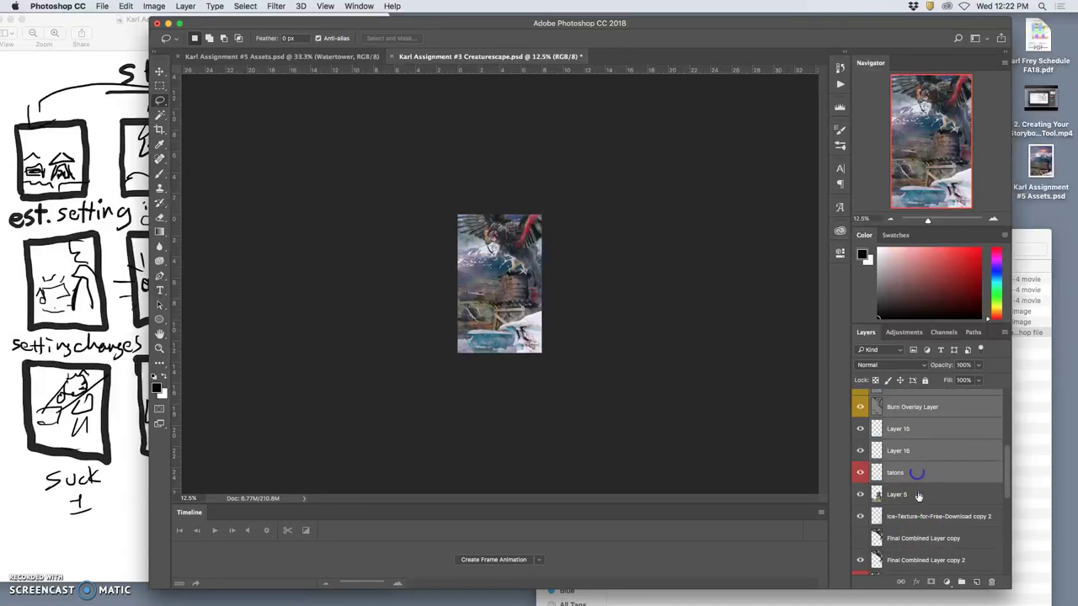
left_click(917, 496, "shift")
left_click(917, 516, "shift")
scroll(927, 522, "down", 2)
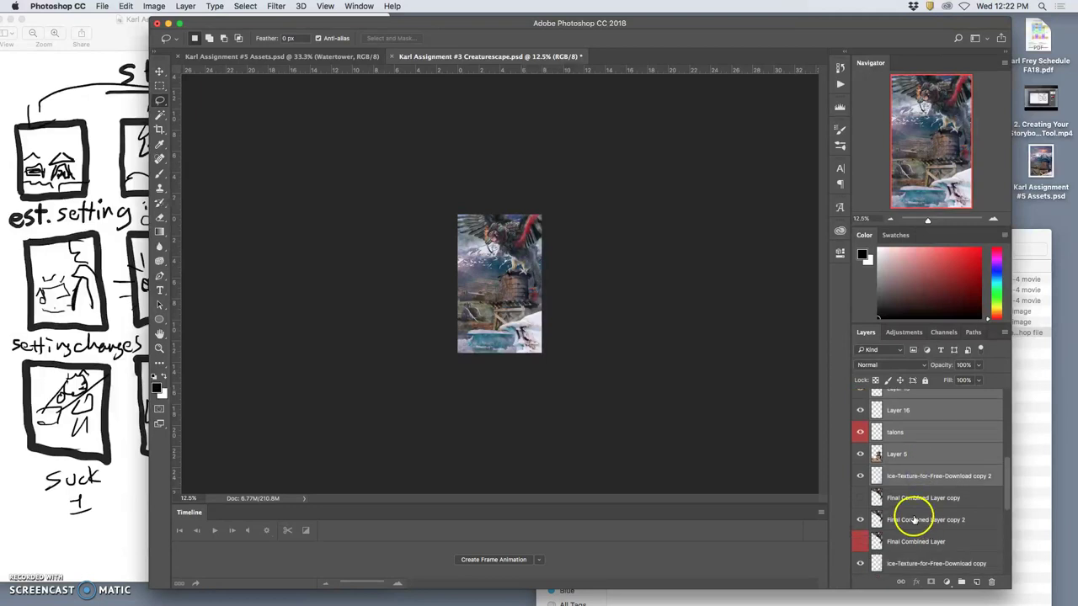
left_click(913, 520, "shift")
scroll(913, 520, "down", 1)
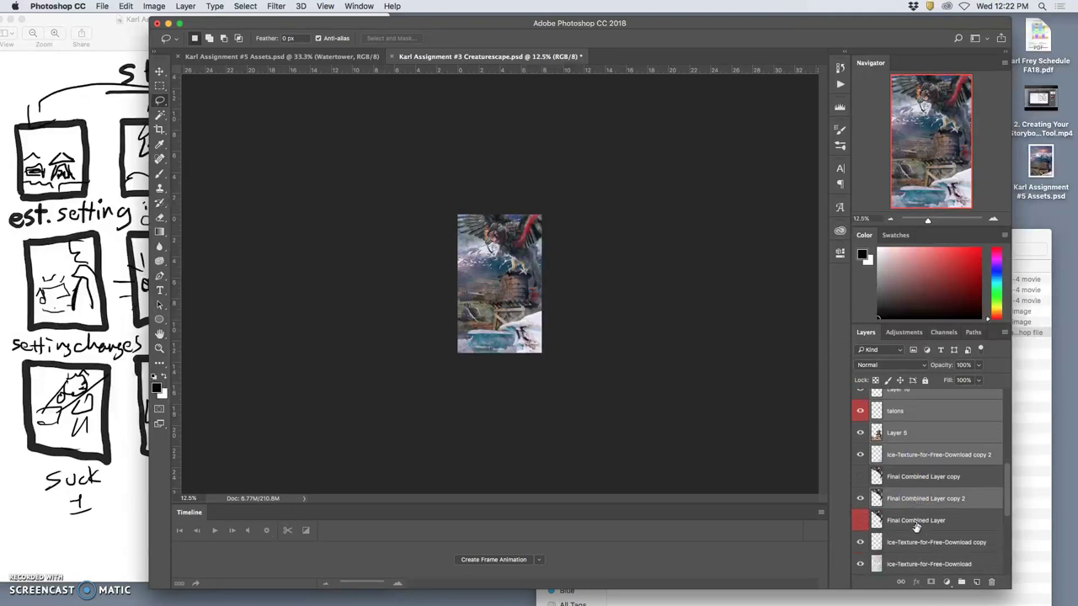
left_click(912, 542, "shift")
scroll(917, 534, "down", 2)
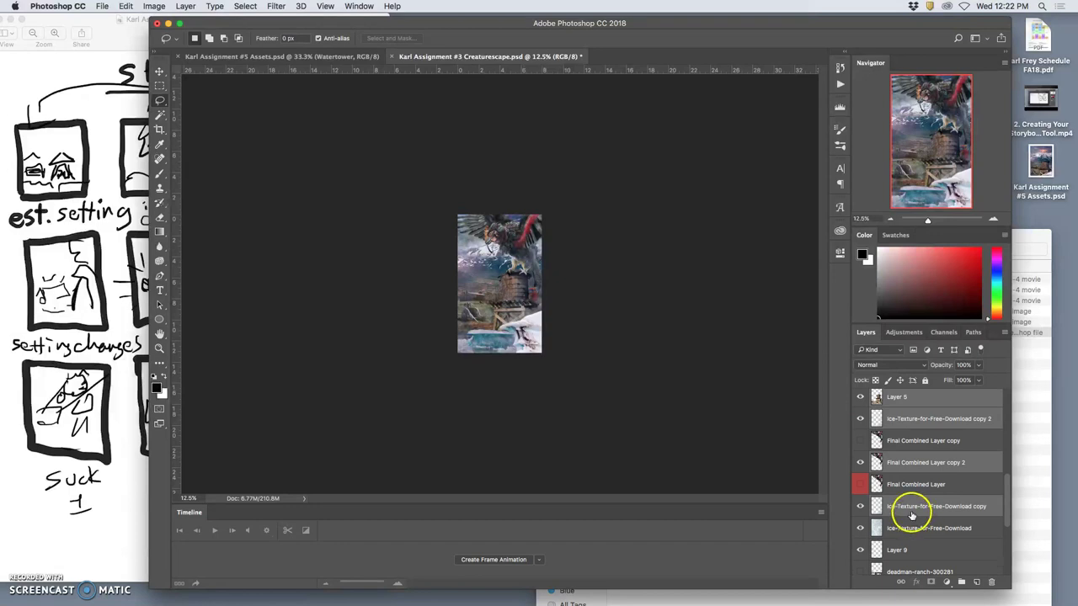
left_click(912, 510, "super")
left_click_drag(913, 476, 899, 419)
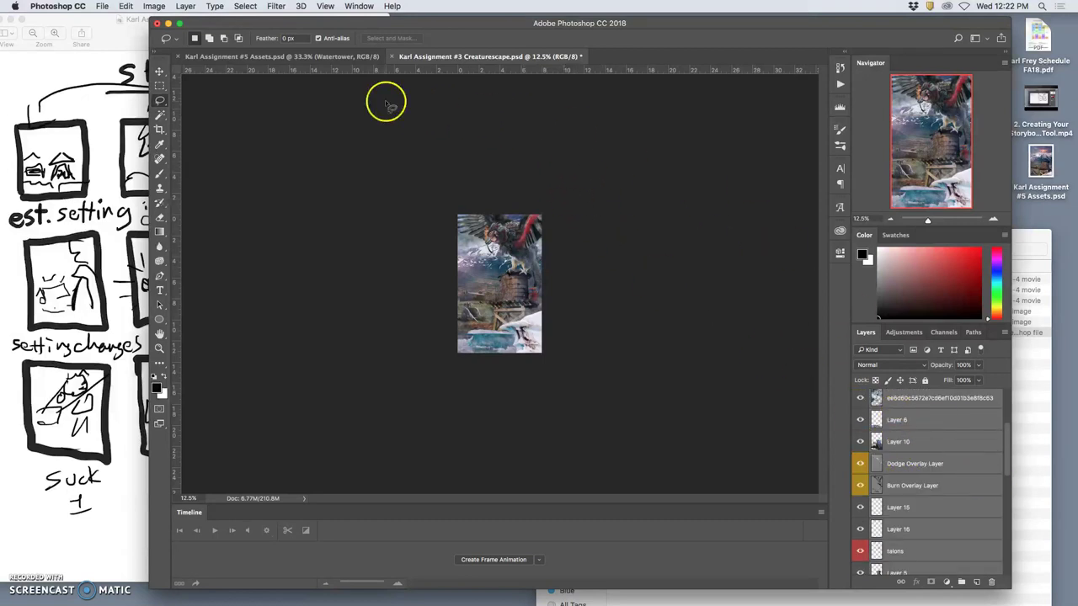
Step: Undock the Creaturescape document into a floating window beside the Assets document
left_click(318, 58)
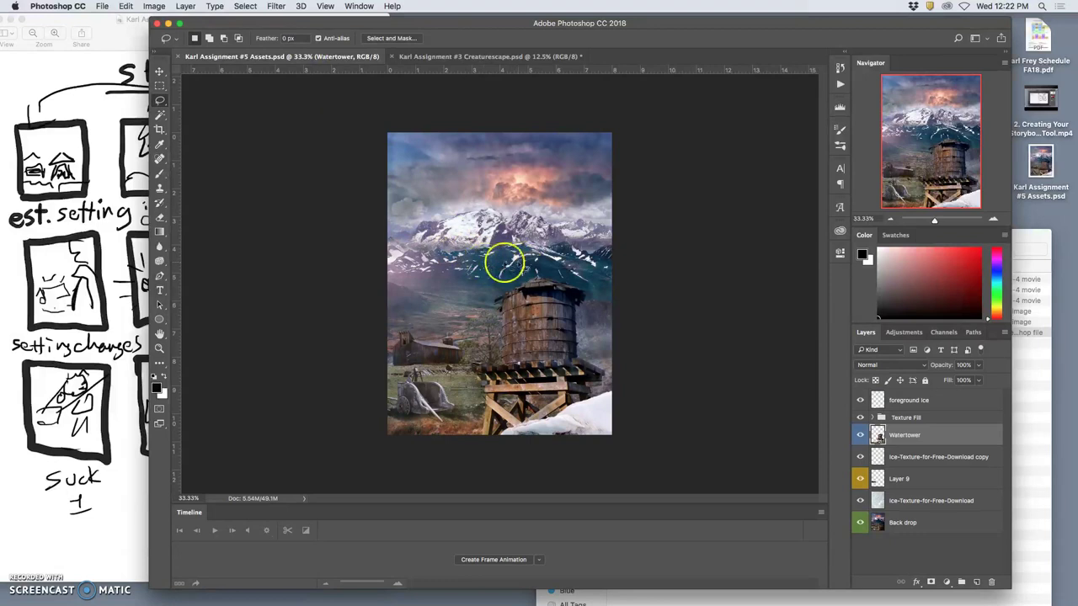
left_click(443, 57)
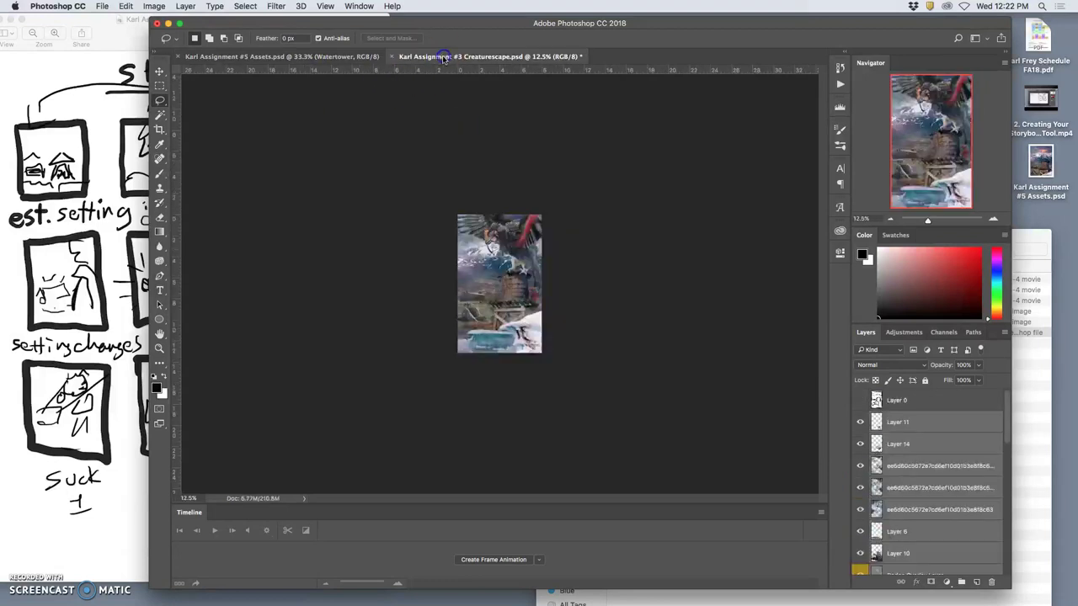
left_click_drag(503, 56, 168, 221)
left_click(277, 217)
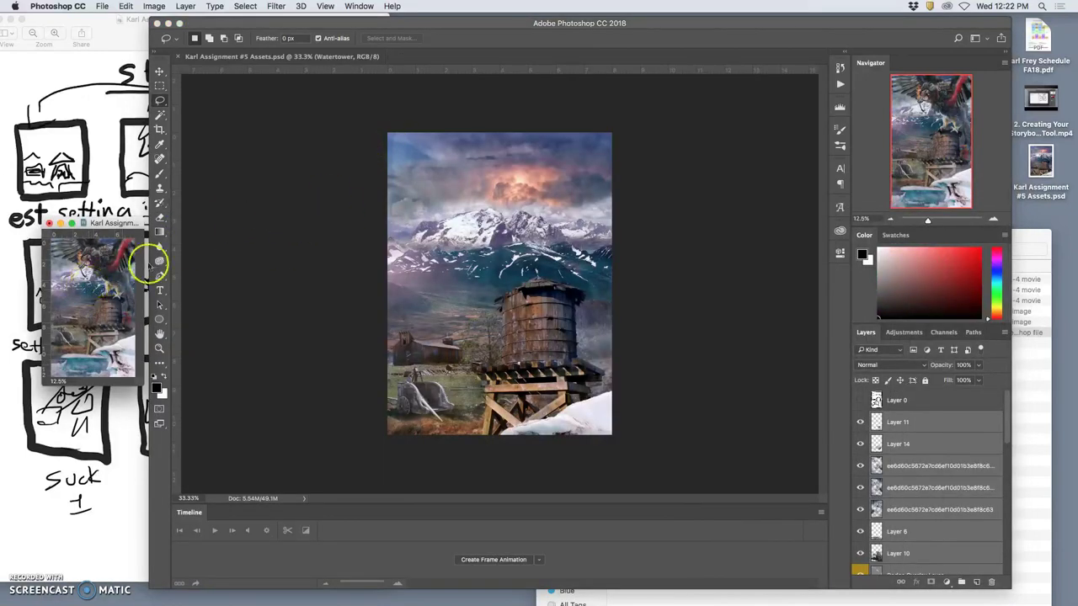